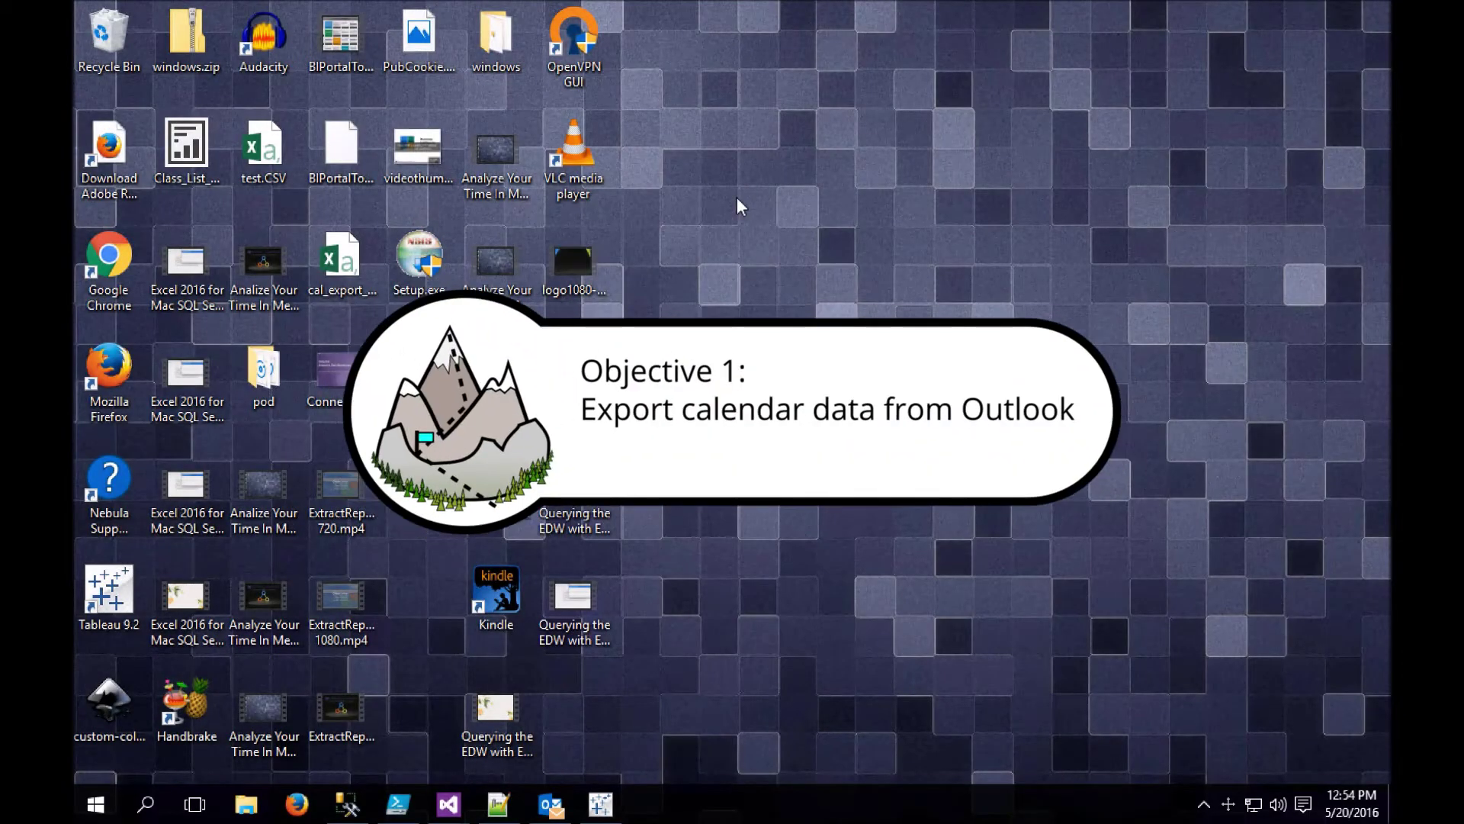
Bring Outlook to the front from the taskbar so the mail inbox shows
click(550, 804)
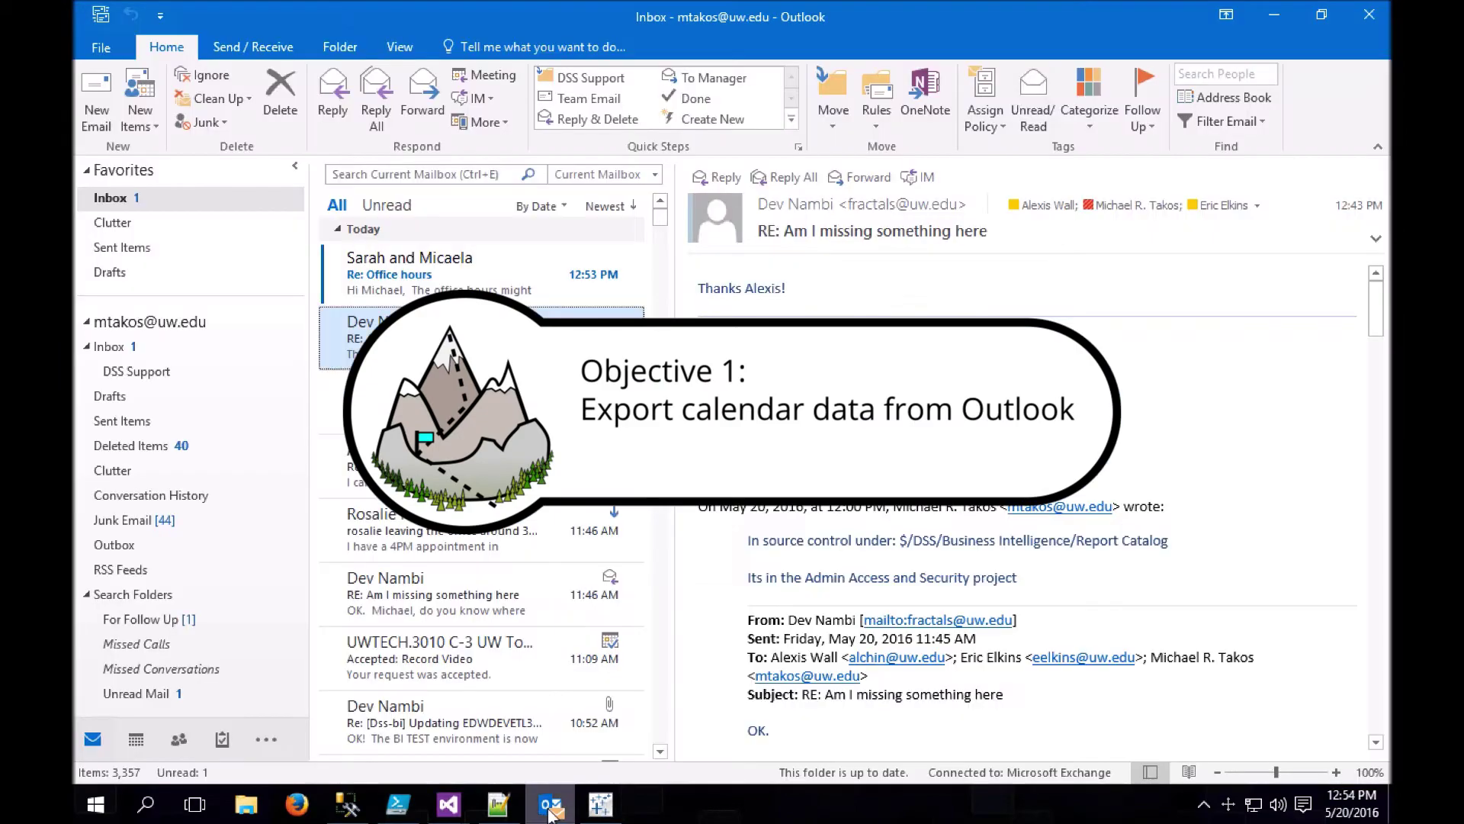
Switch to the May 16–20, 2016 calendar and open categories for the Wednesday team event
click(133, 743)
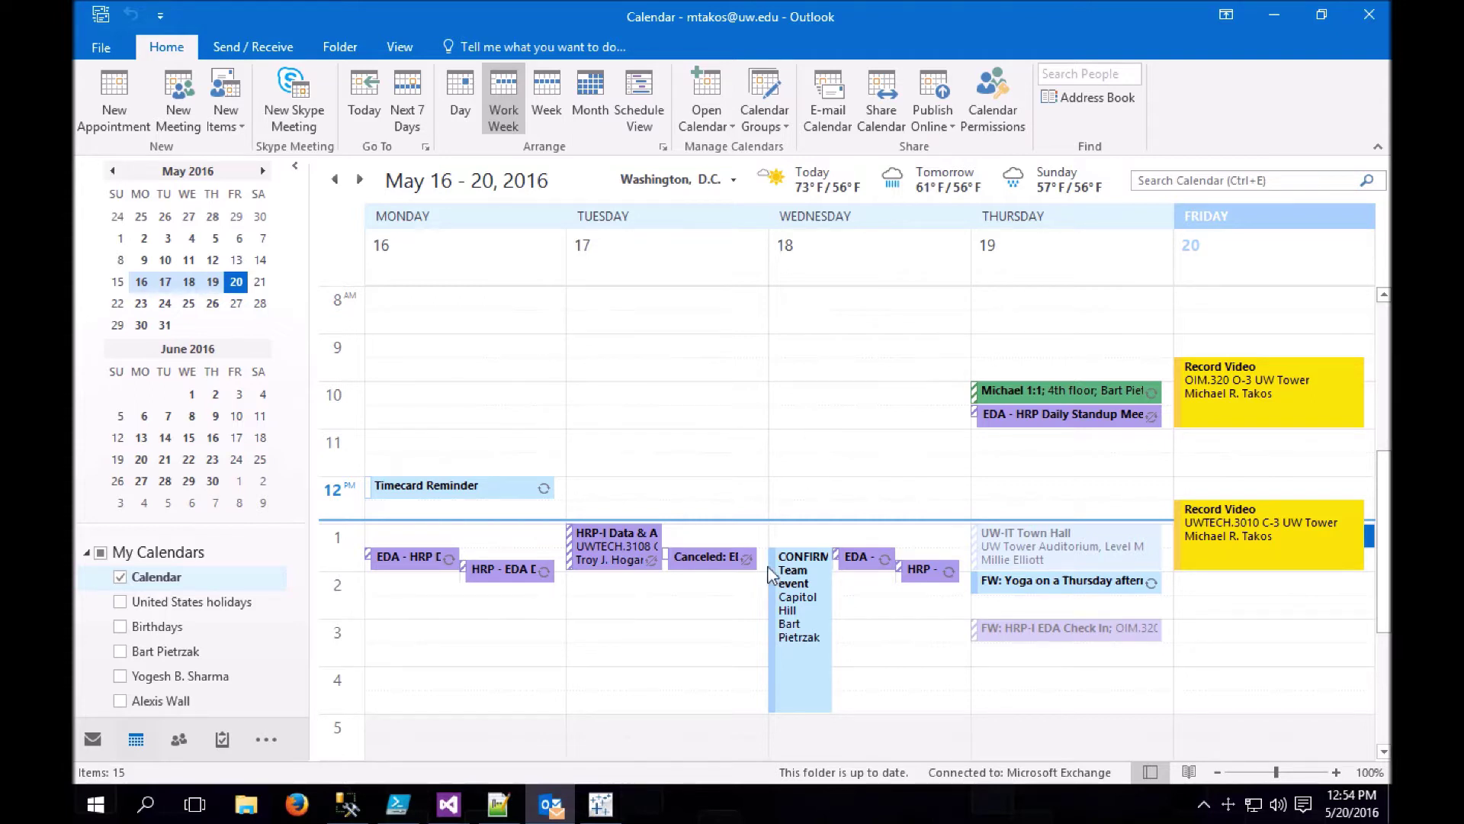
click(806, 600)
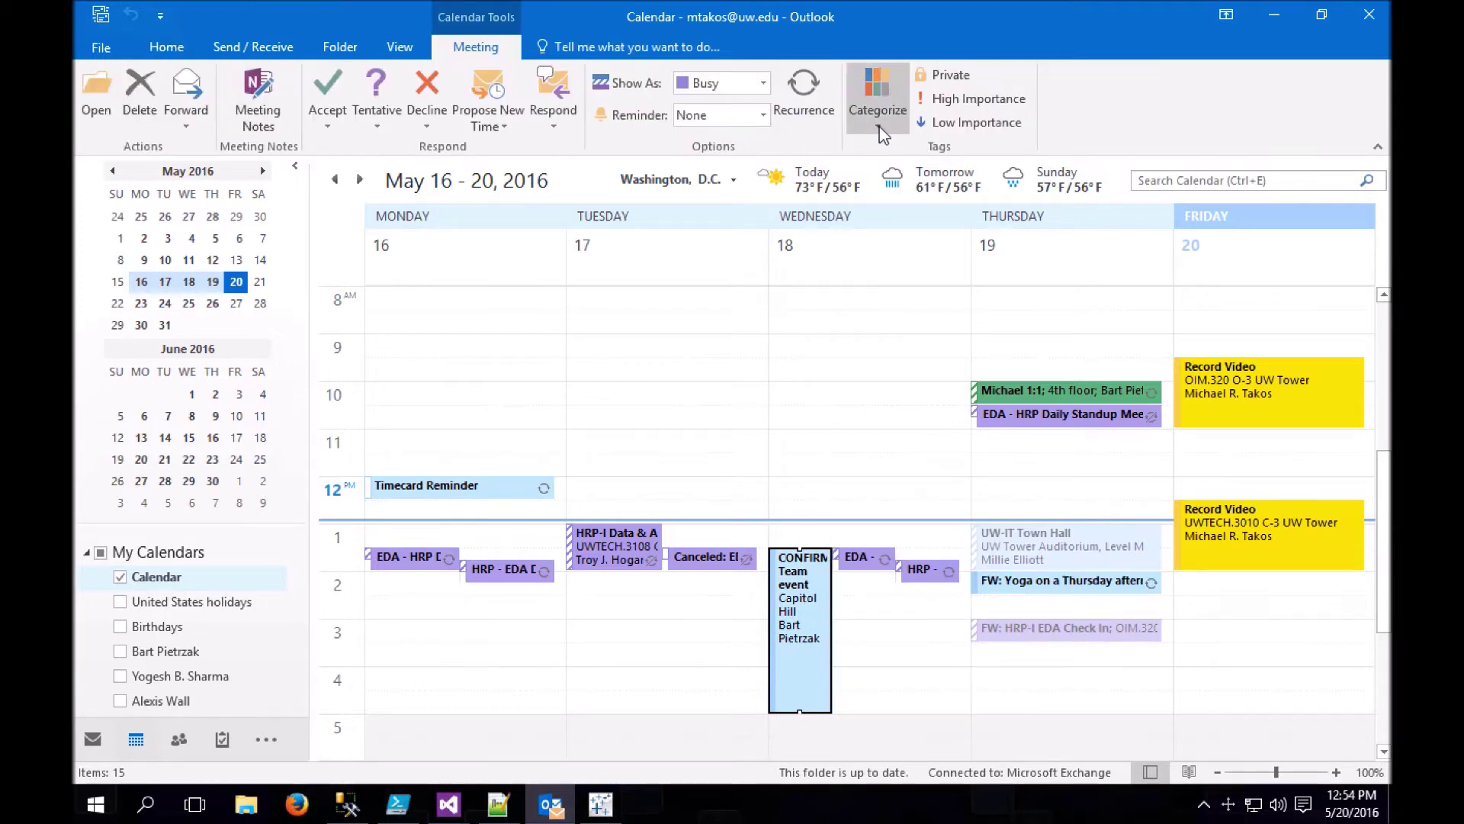
click(880, 127)
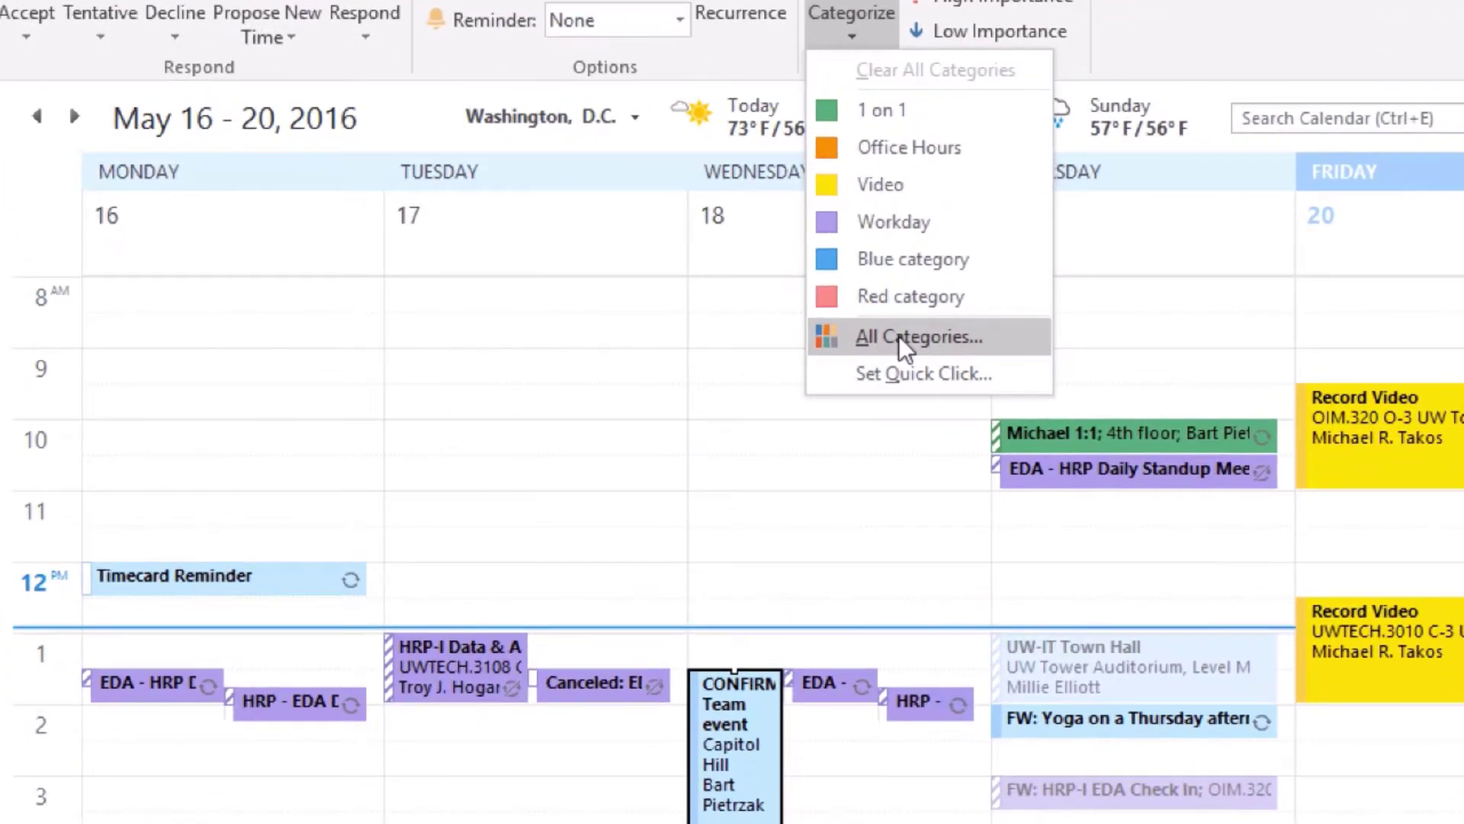
In All Categories, try renaming the Blue category, then cancel without saving
click(909, 326)
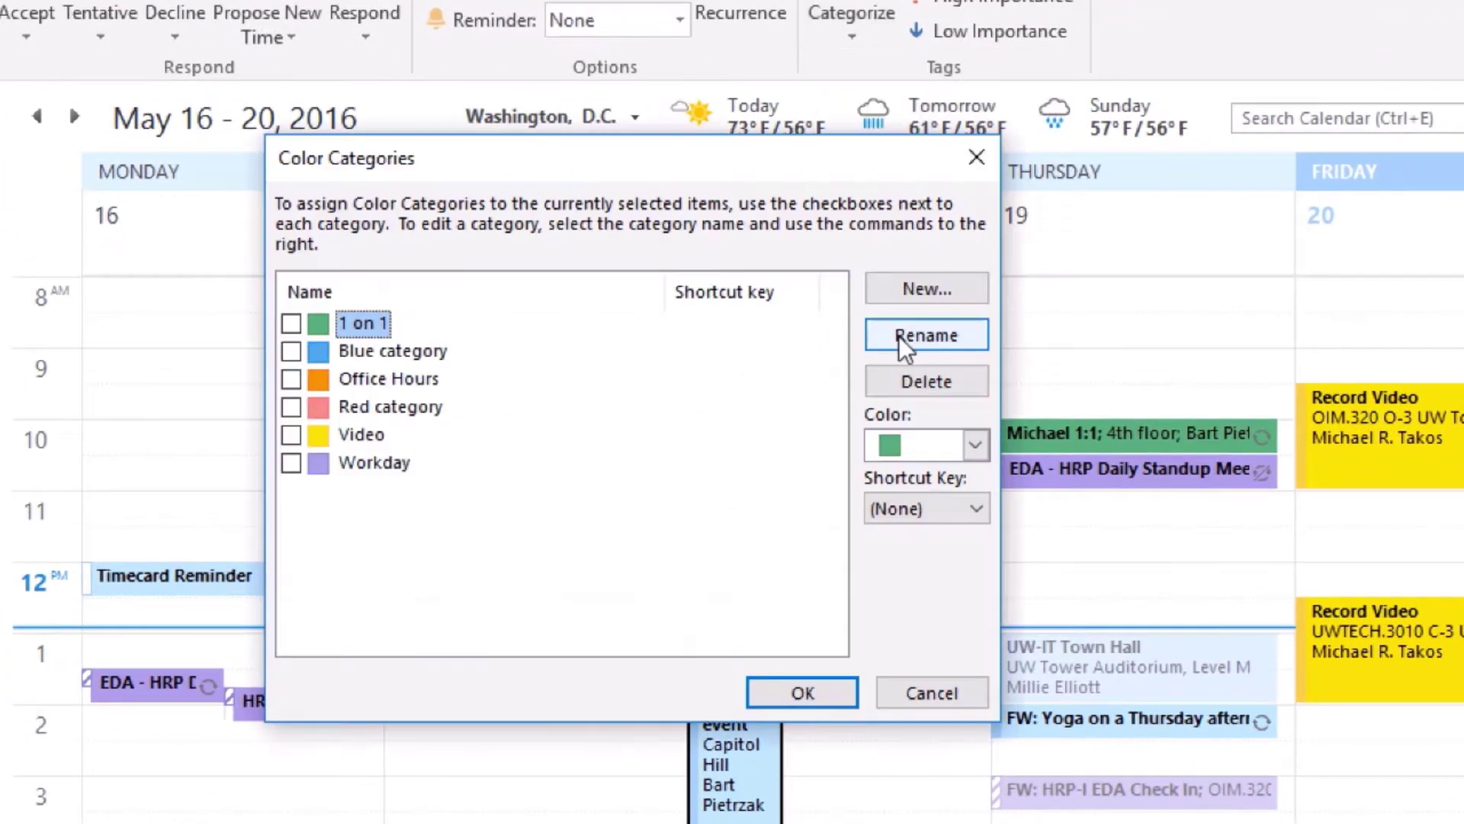
click(363, 350)
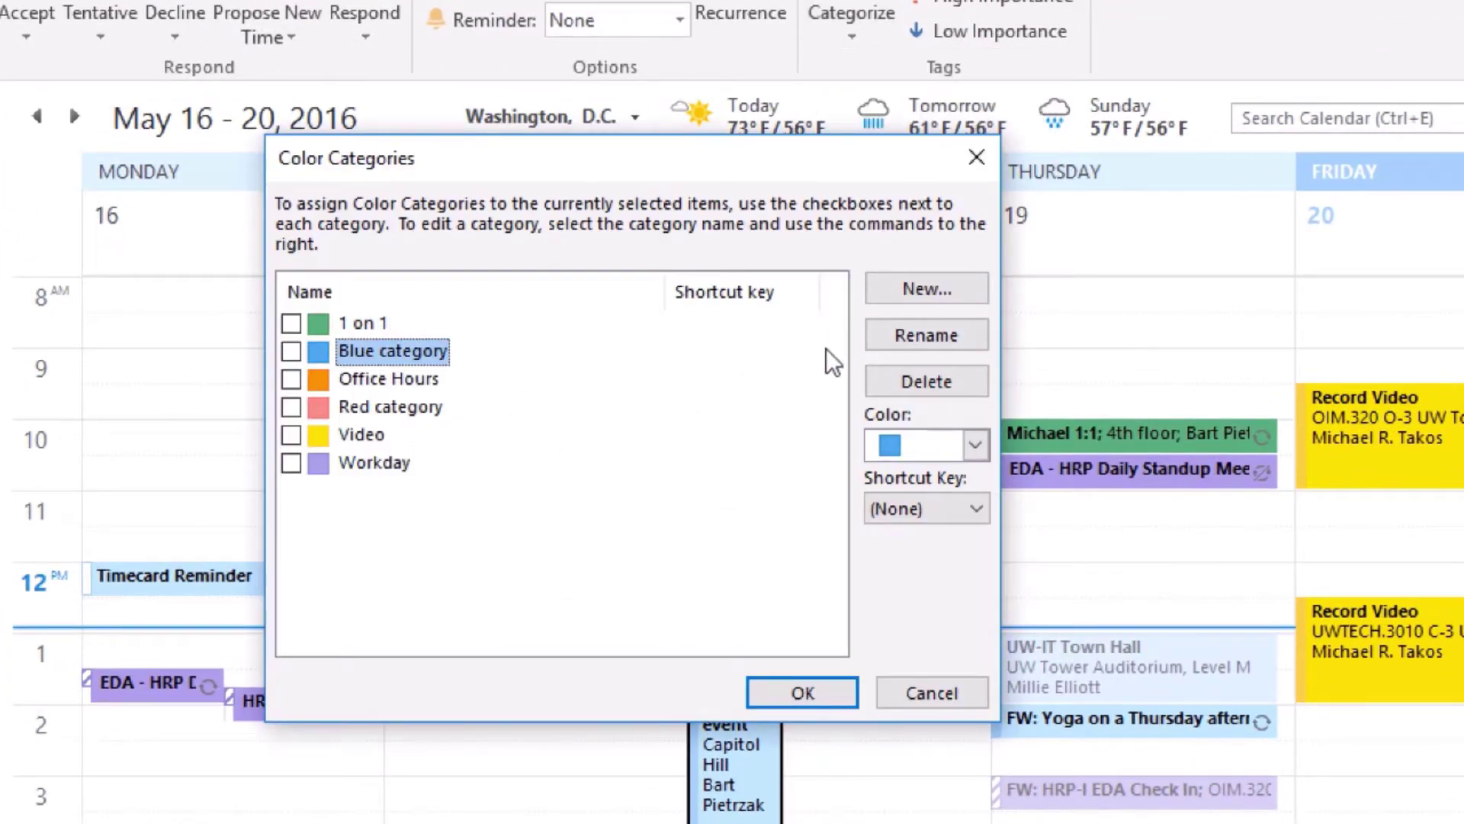
click(917, 345)
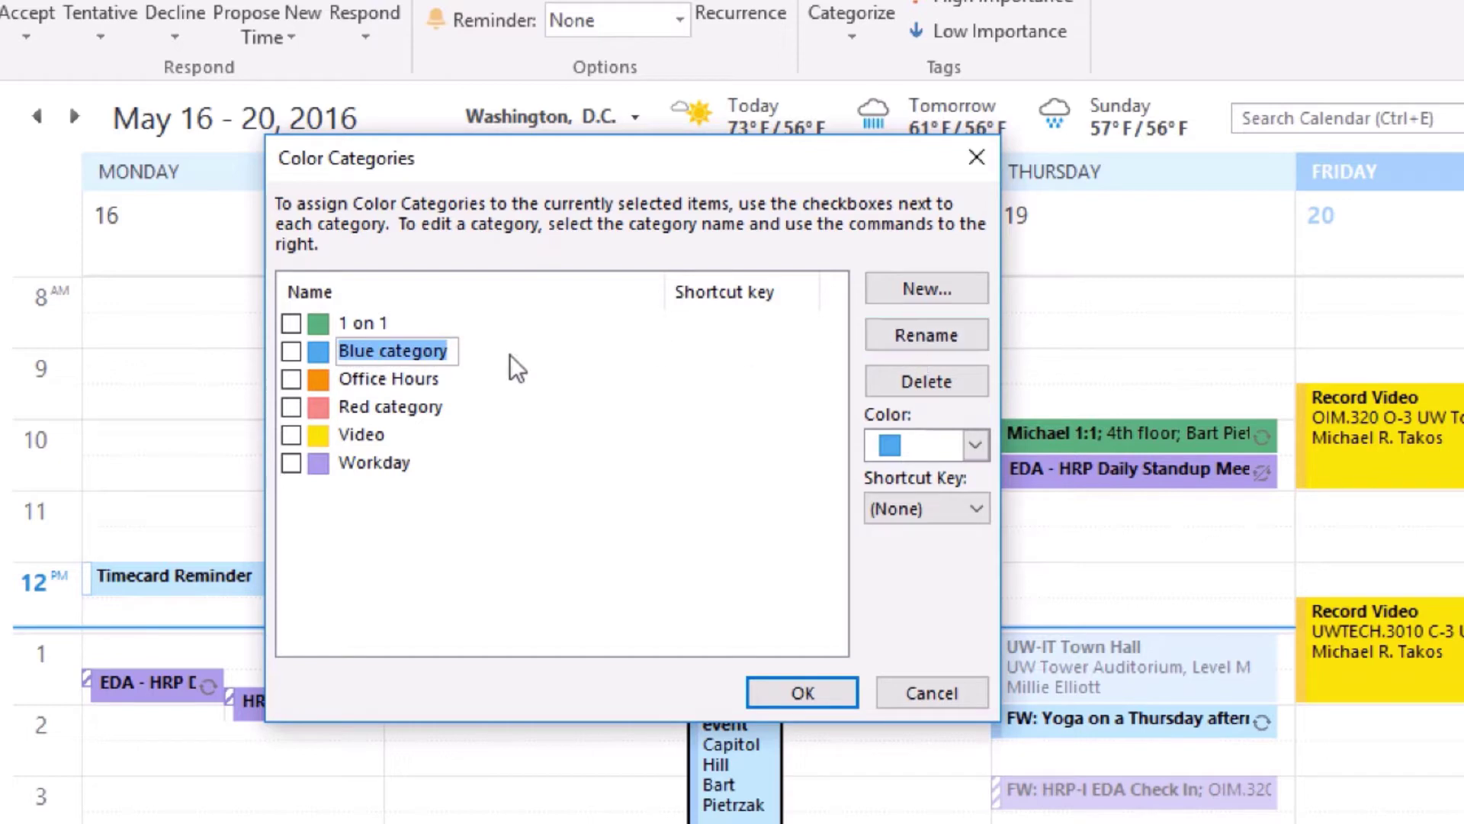
key(Return)
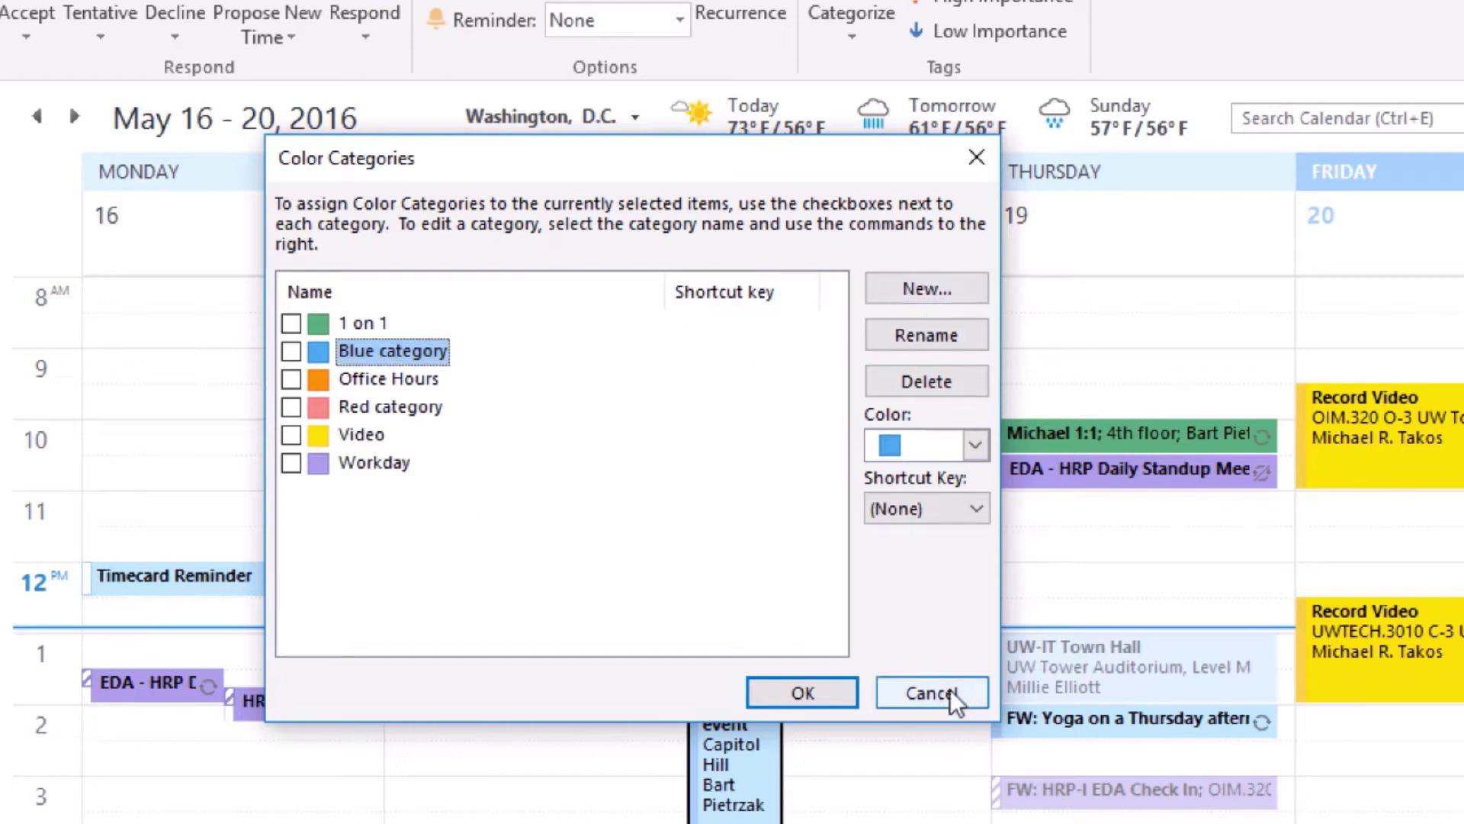
click(931, 693)
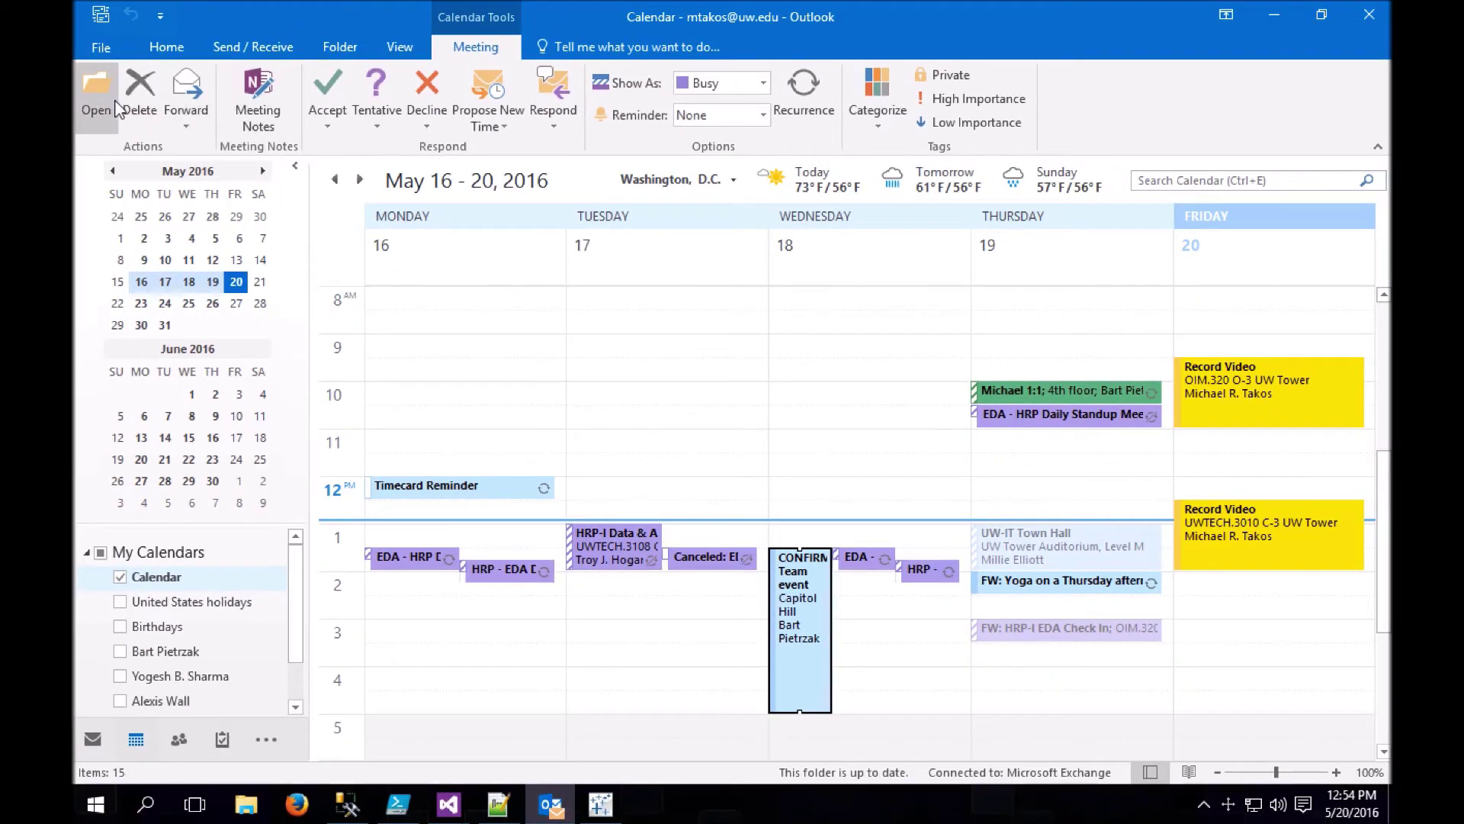
Export the Calendar folder as Comma Separated Values to Desktop test.CSV, replacing the existing file
click(103, 52)
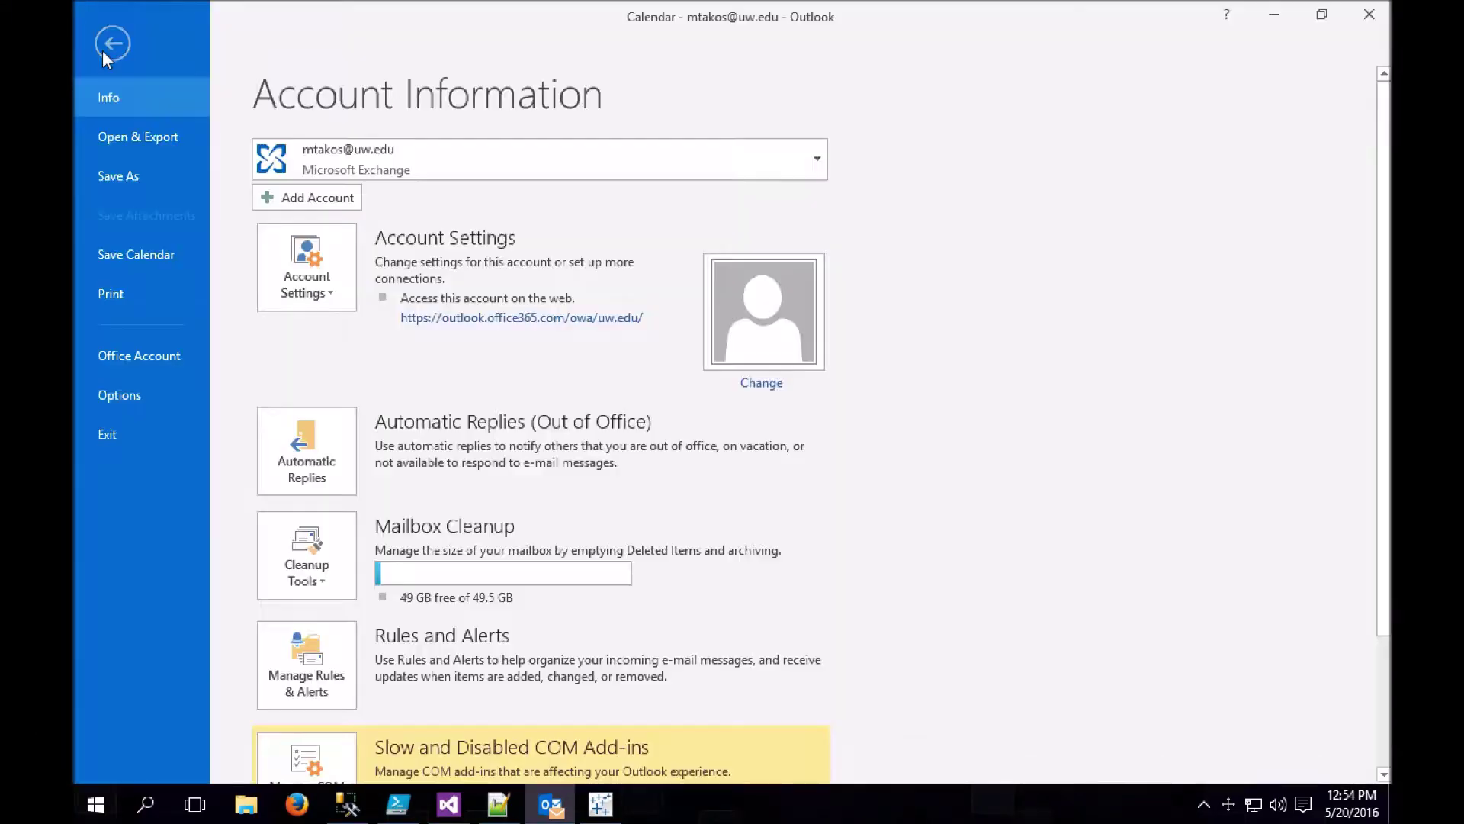
click(138, 144)
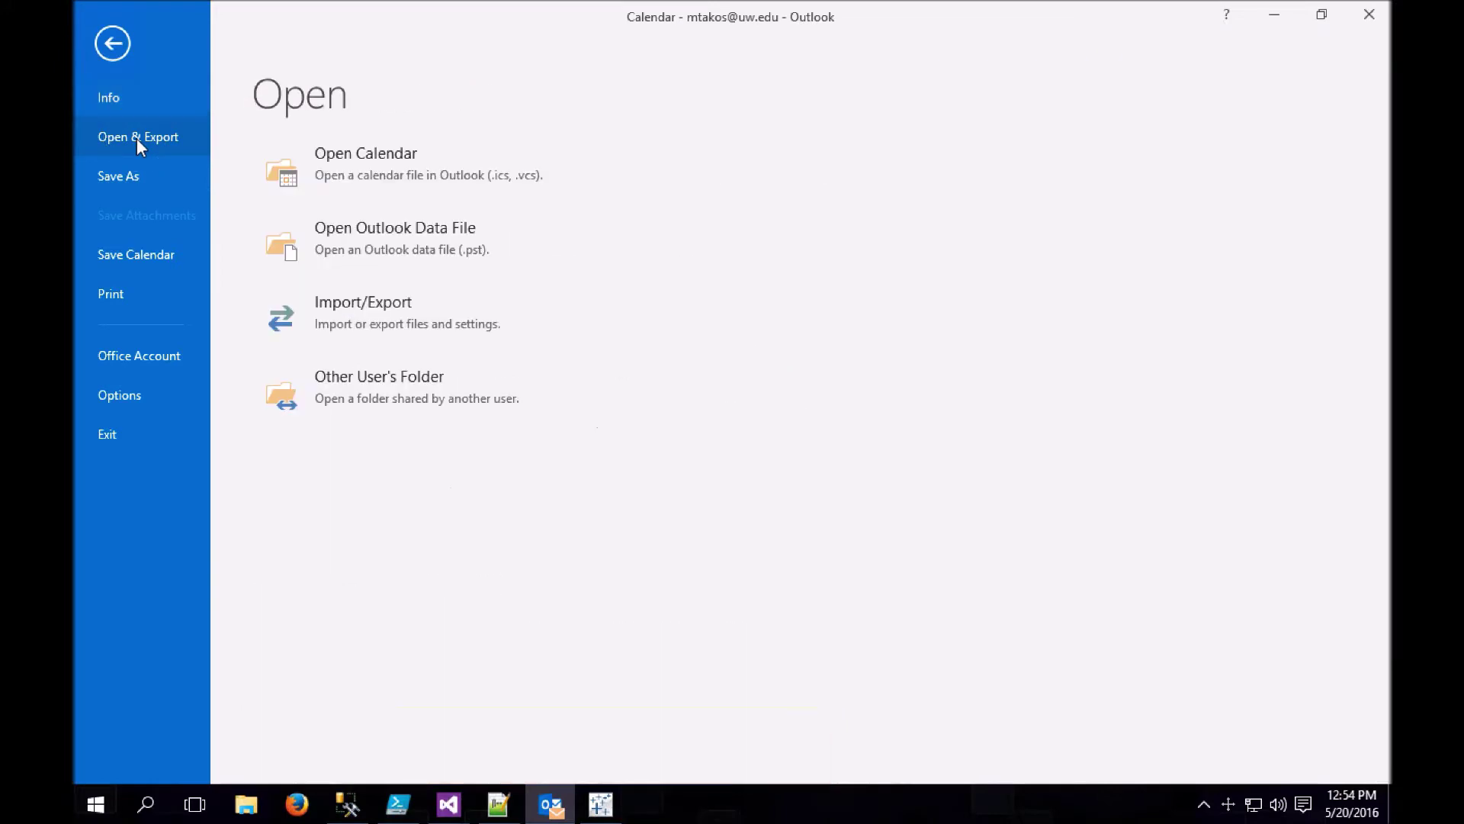
click(318, 300)
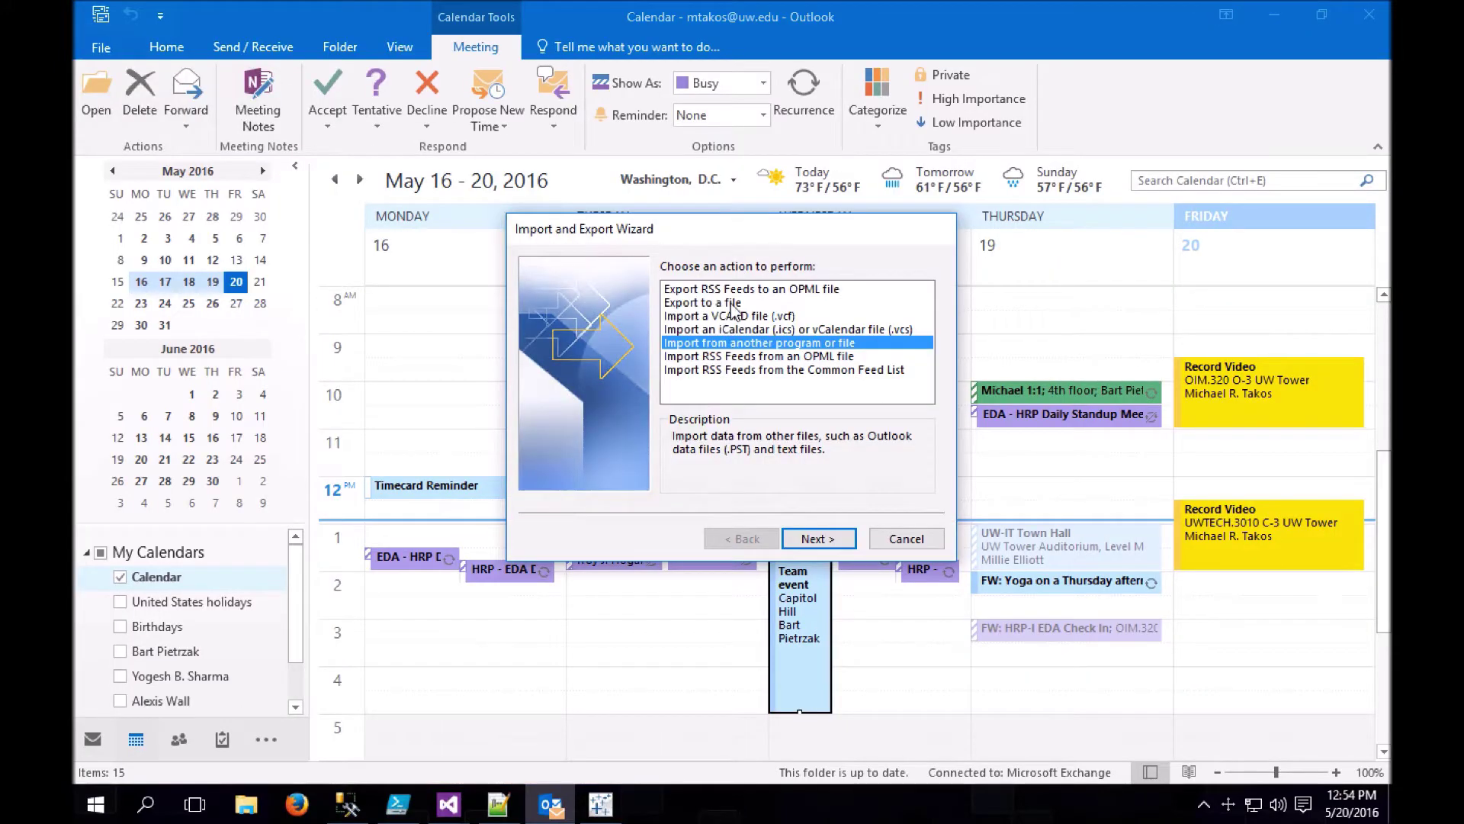
click(732, 303)
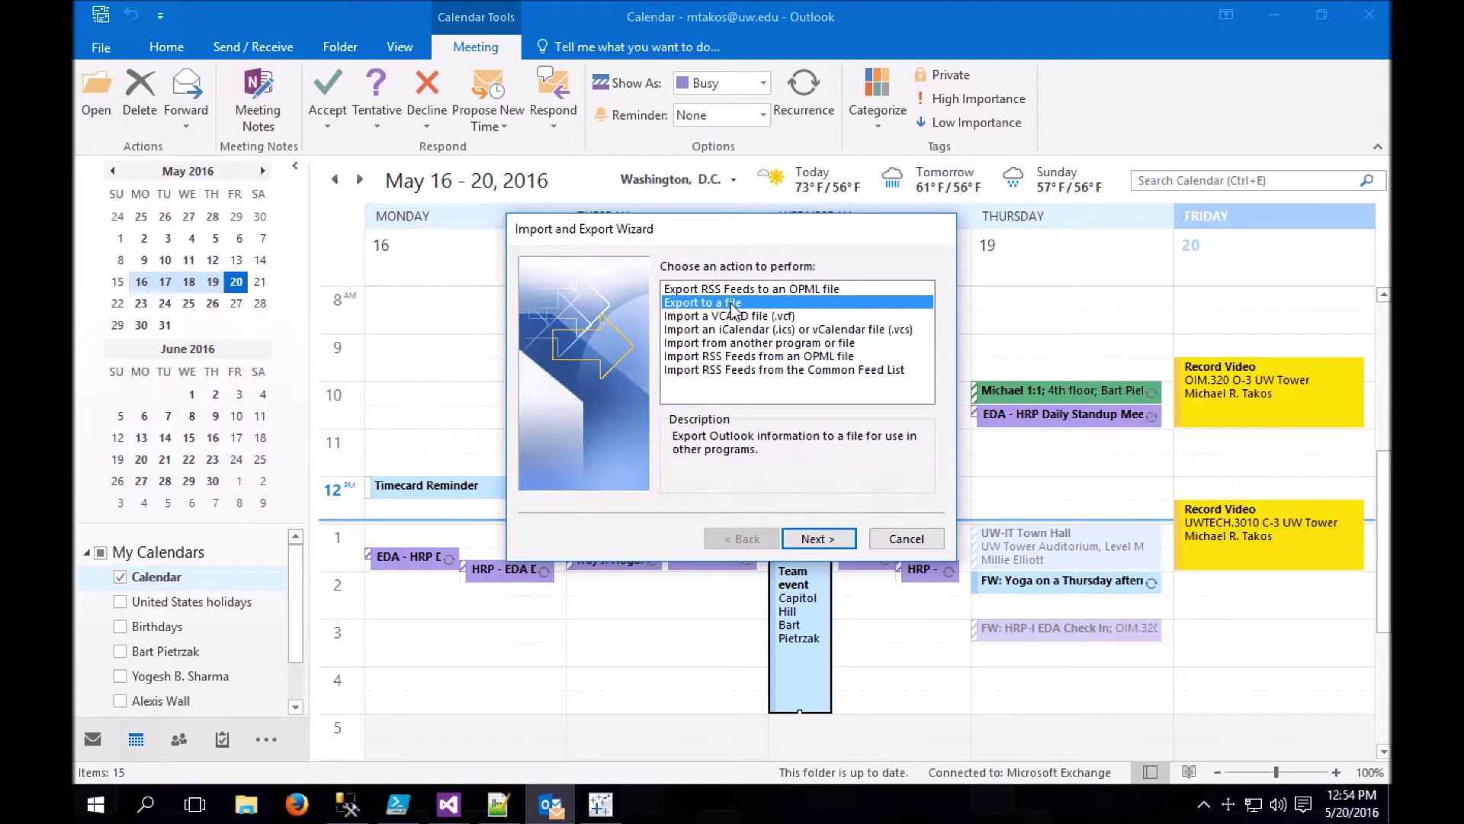
click(820, 540)
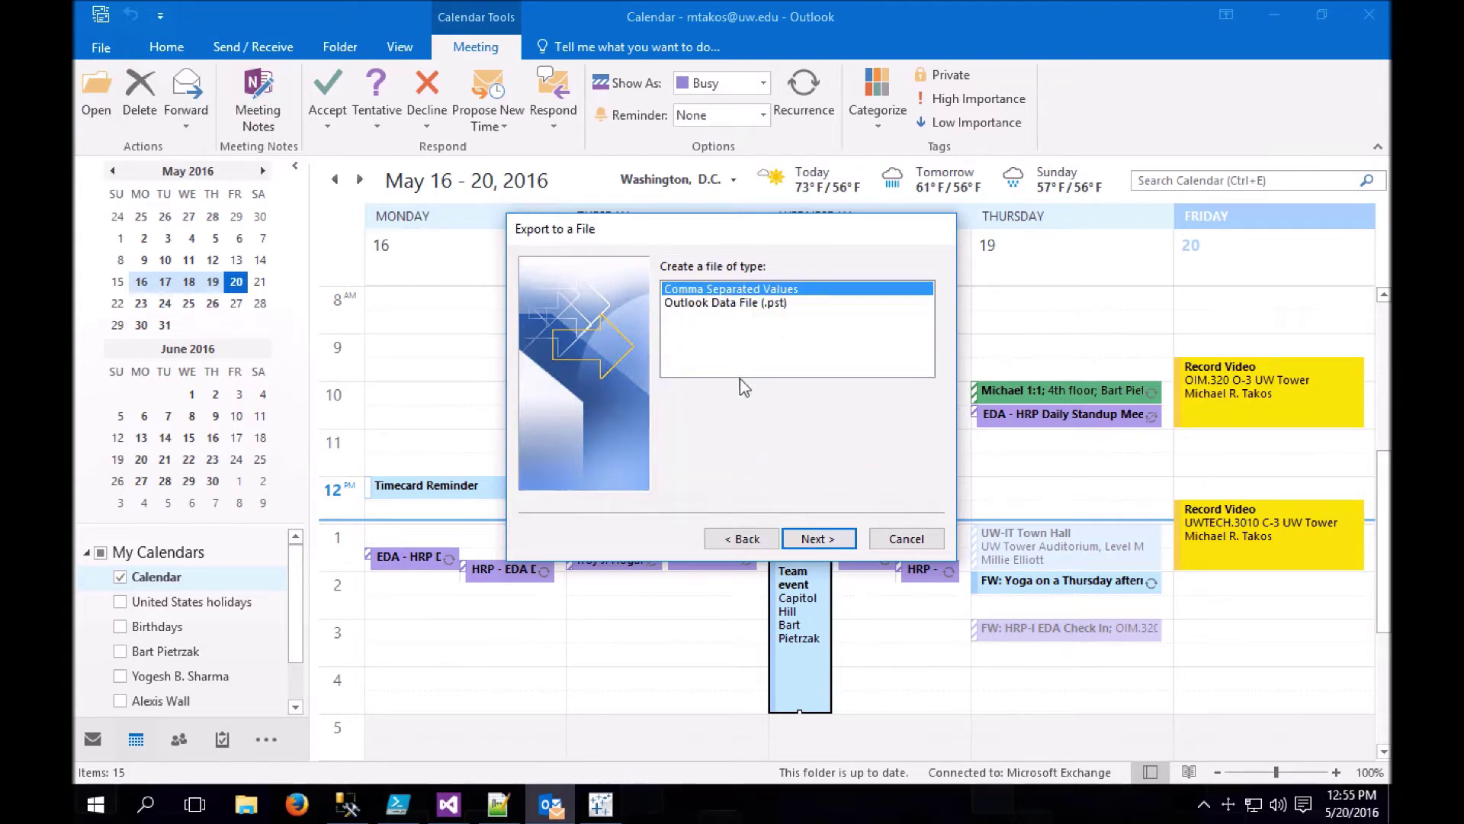
click(813, 541)
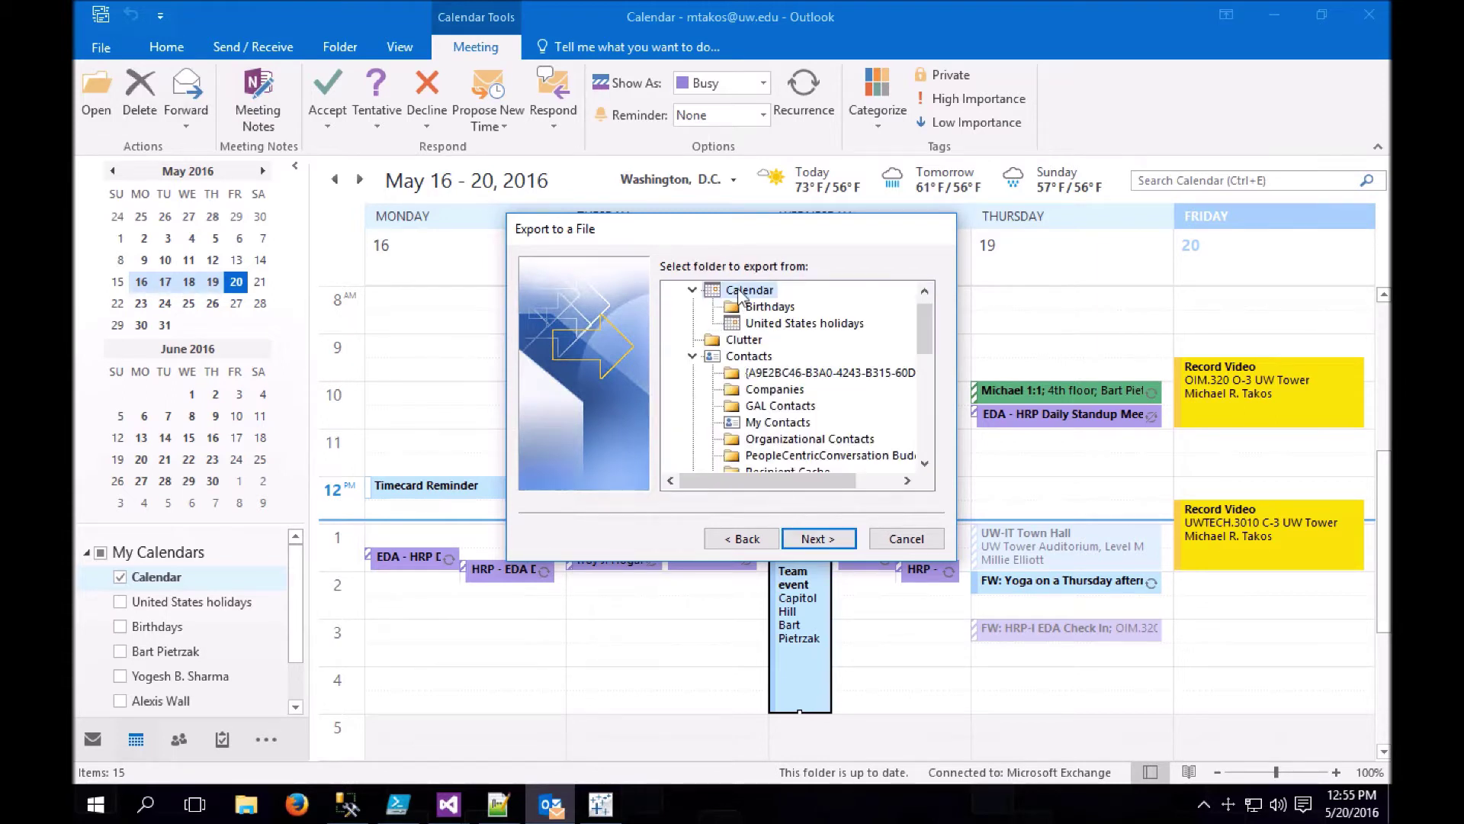
click(816, 542)
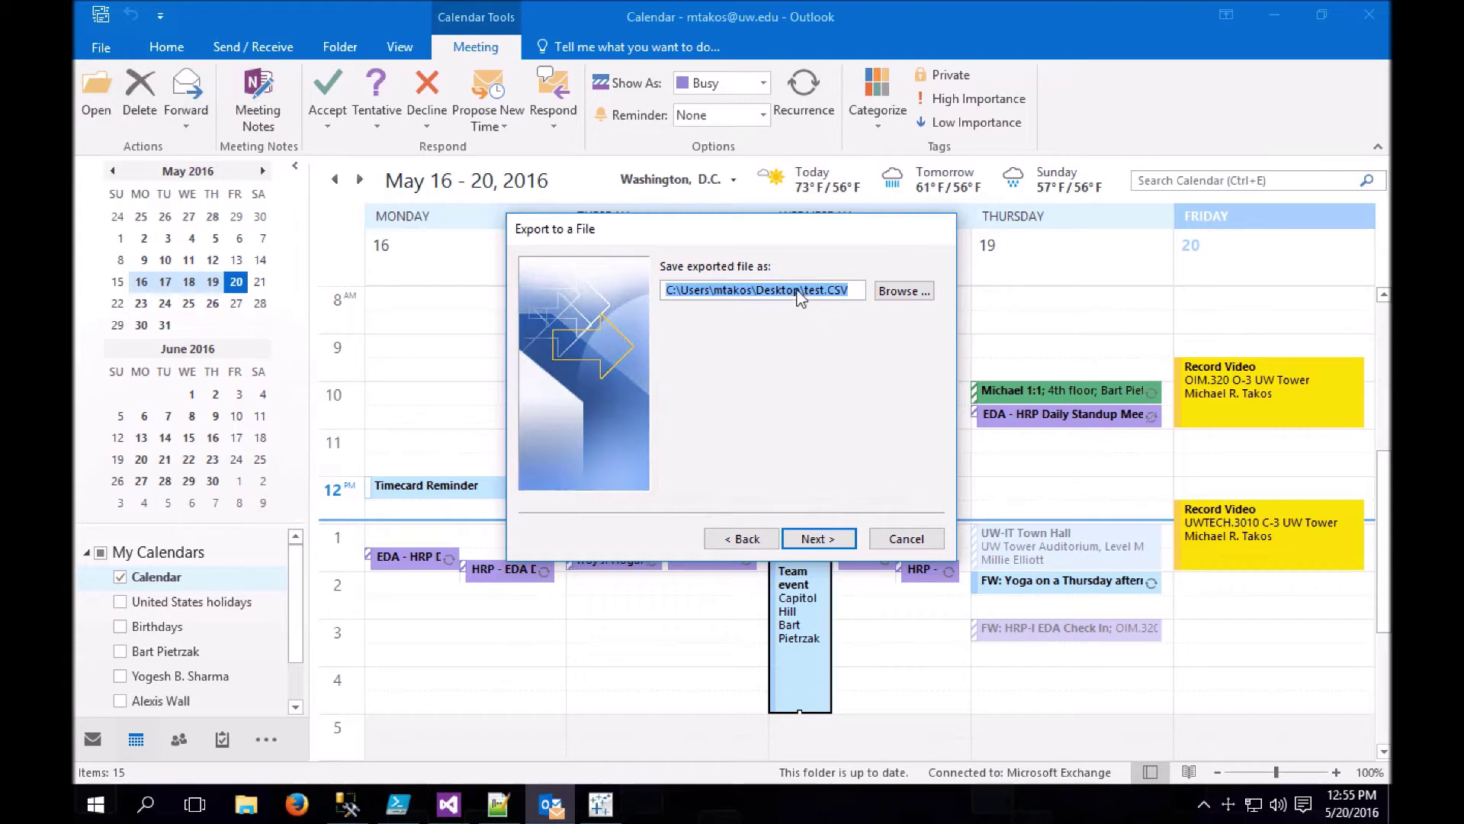
click(813, 540)
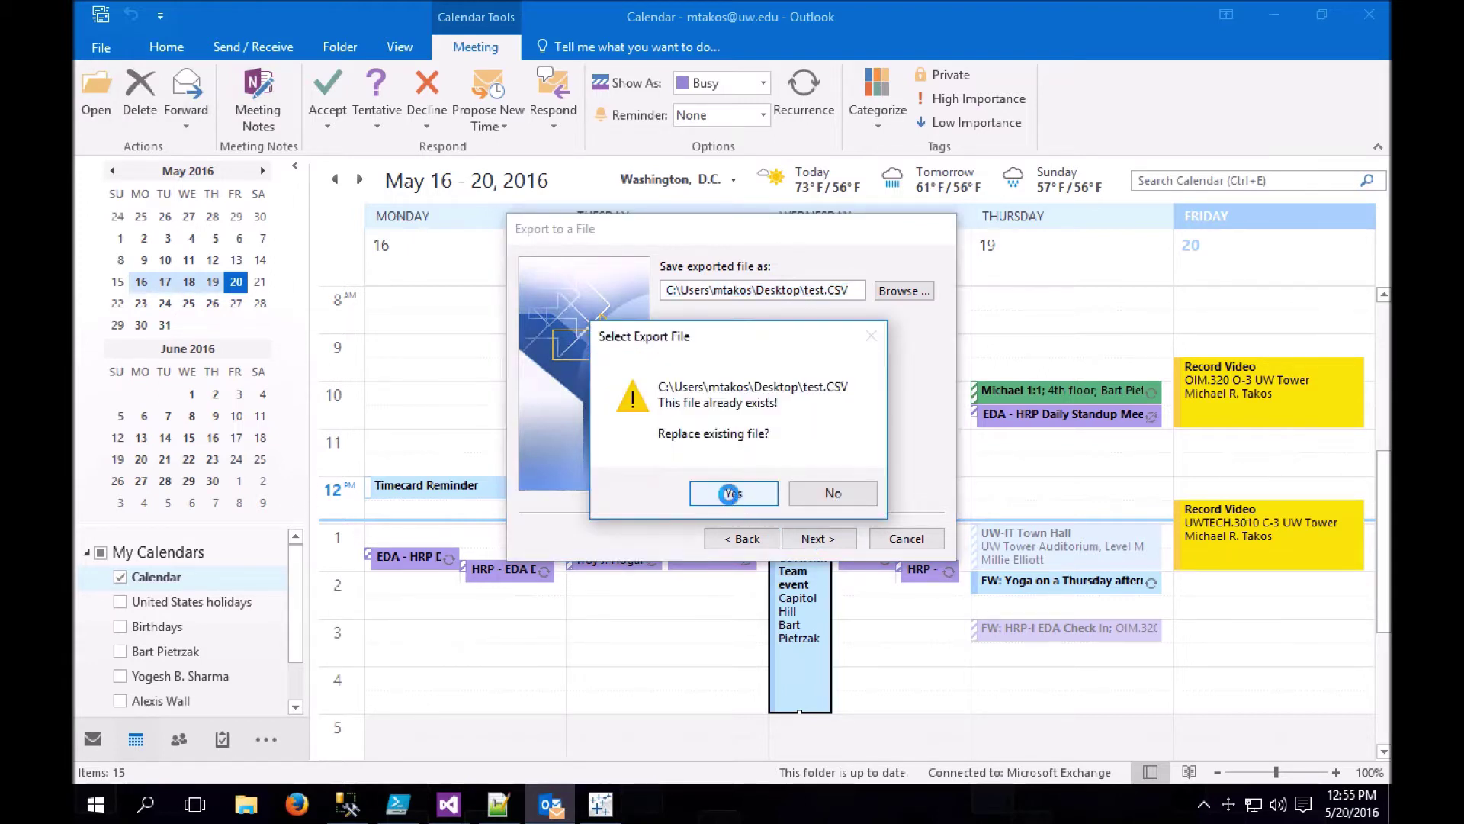
click(734, 492)
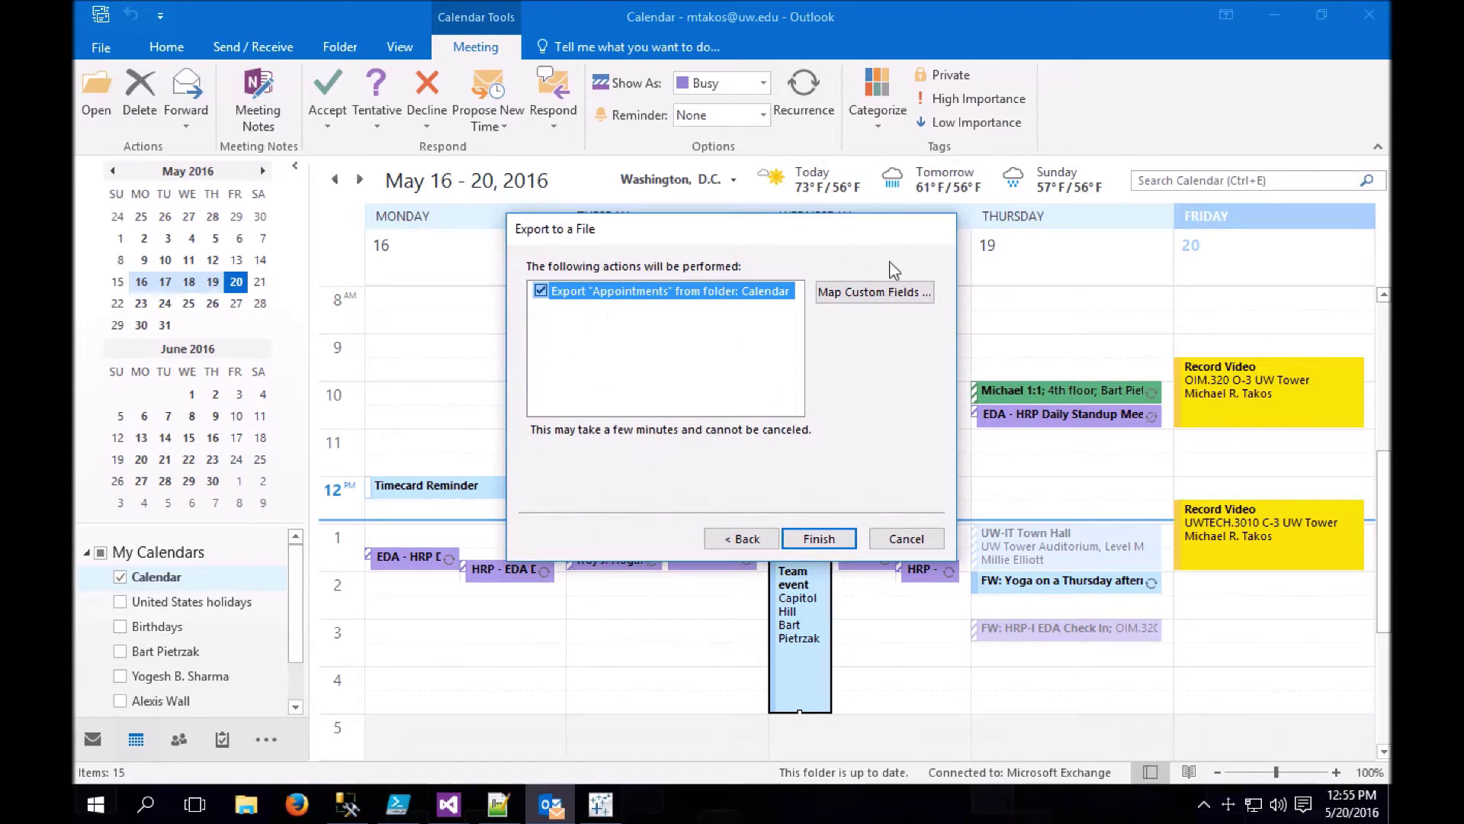
click(876, 291)
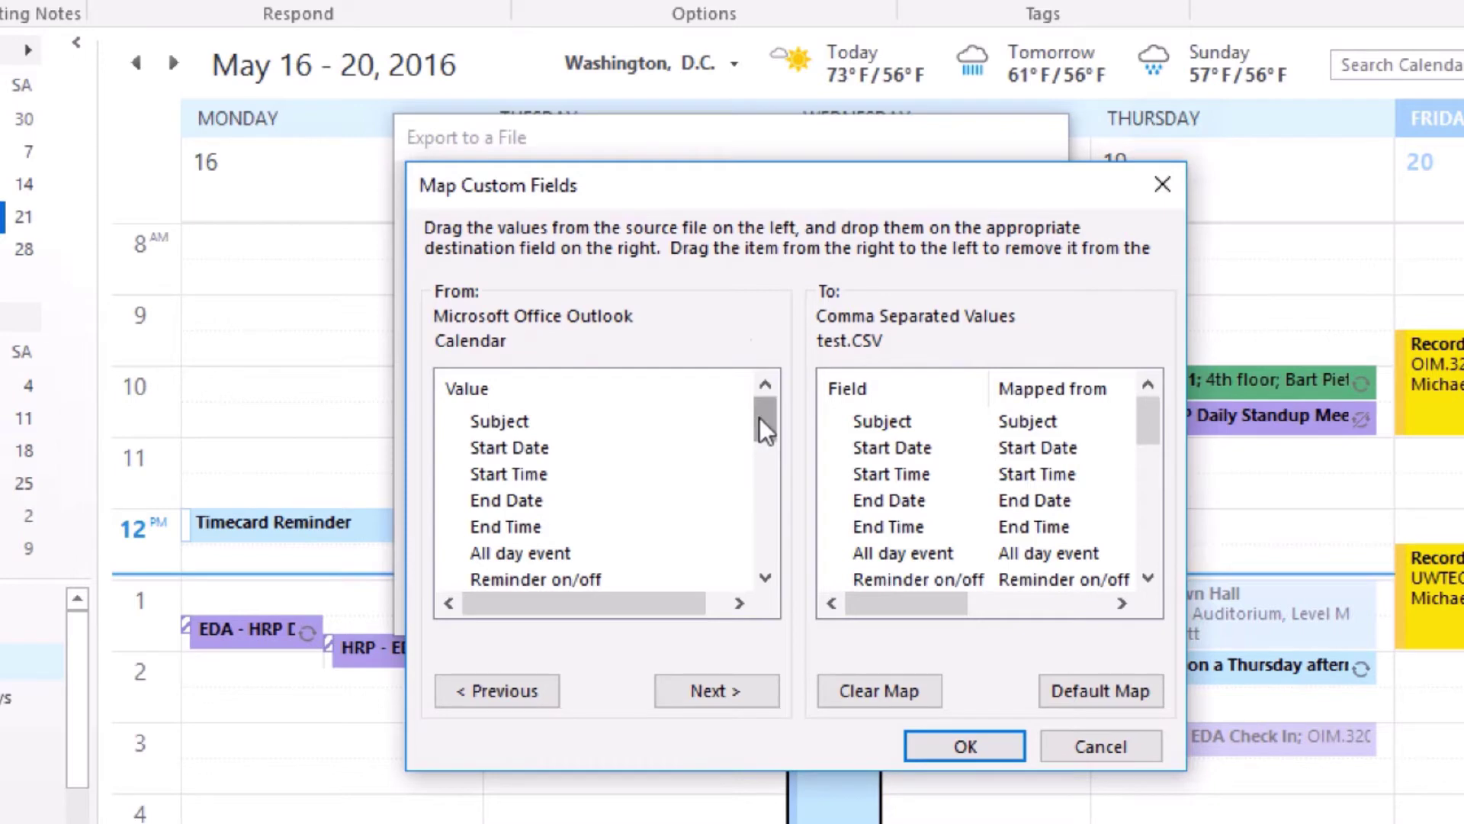
drag(764, 429, 765, 525)
click(539, 500)
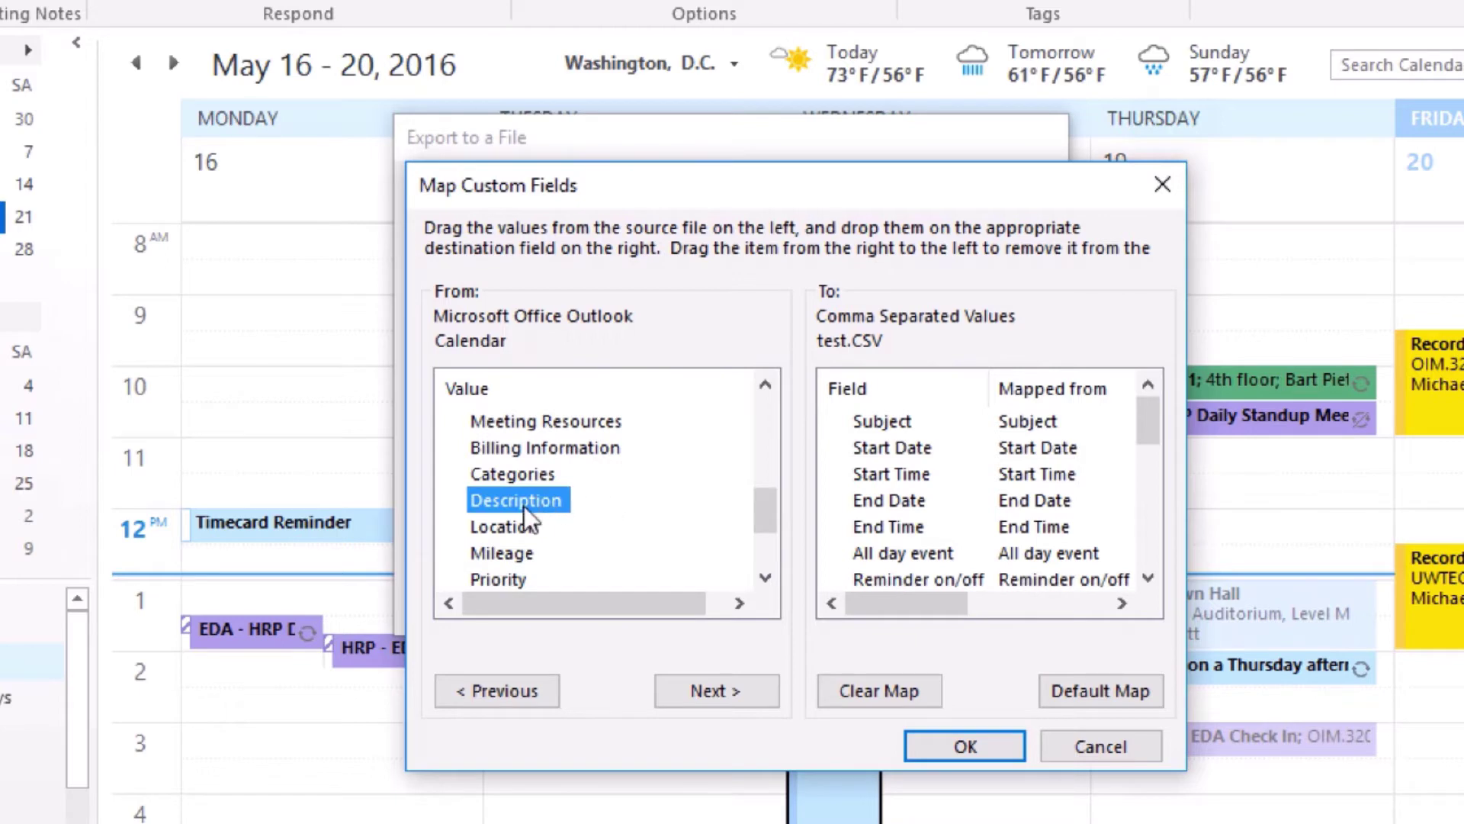
drag(515, 498, 951, 533)
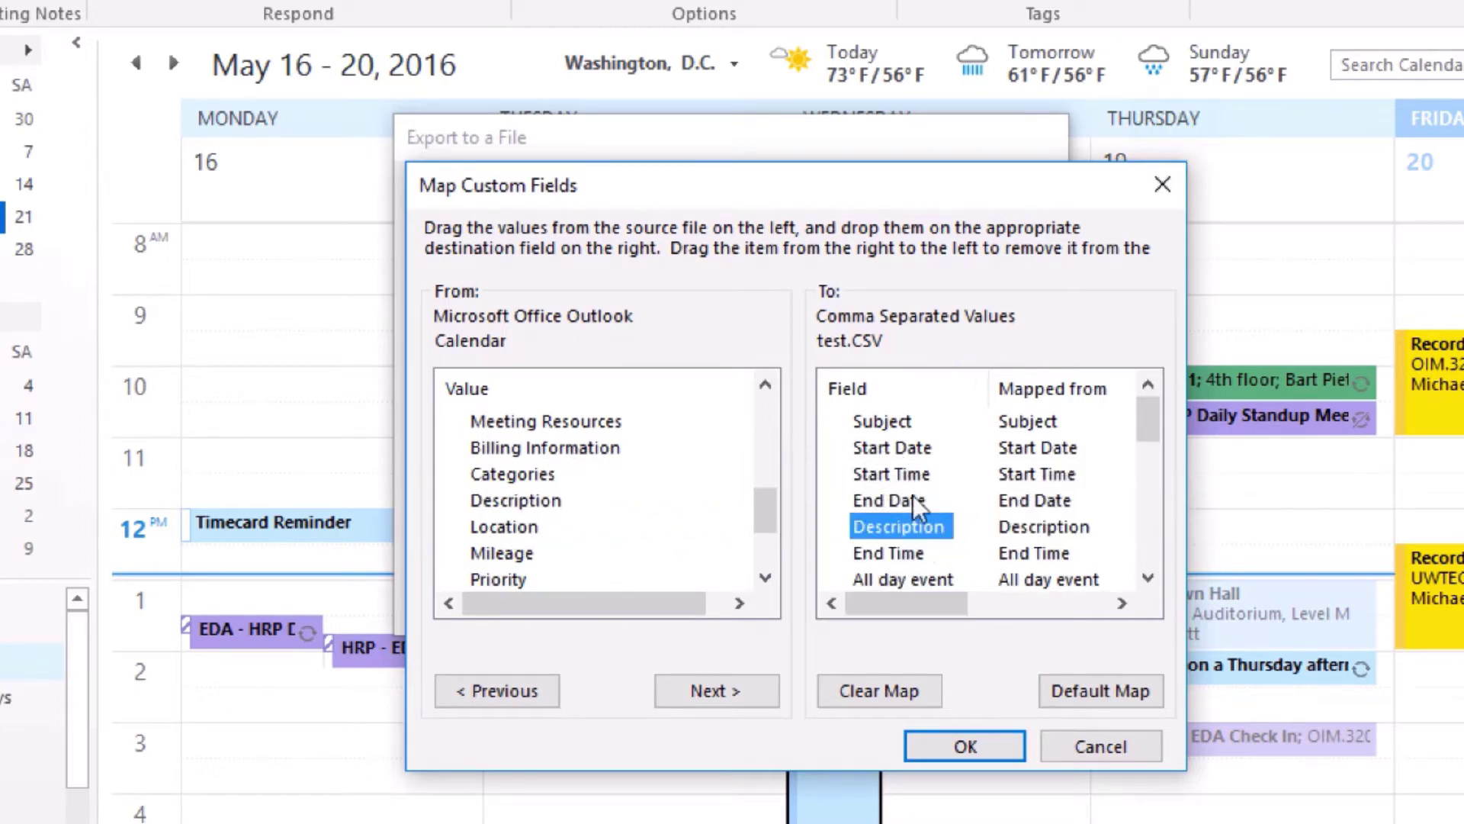
drag(891, 534, 564, 513)
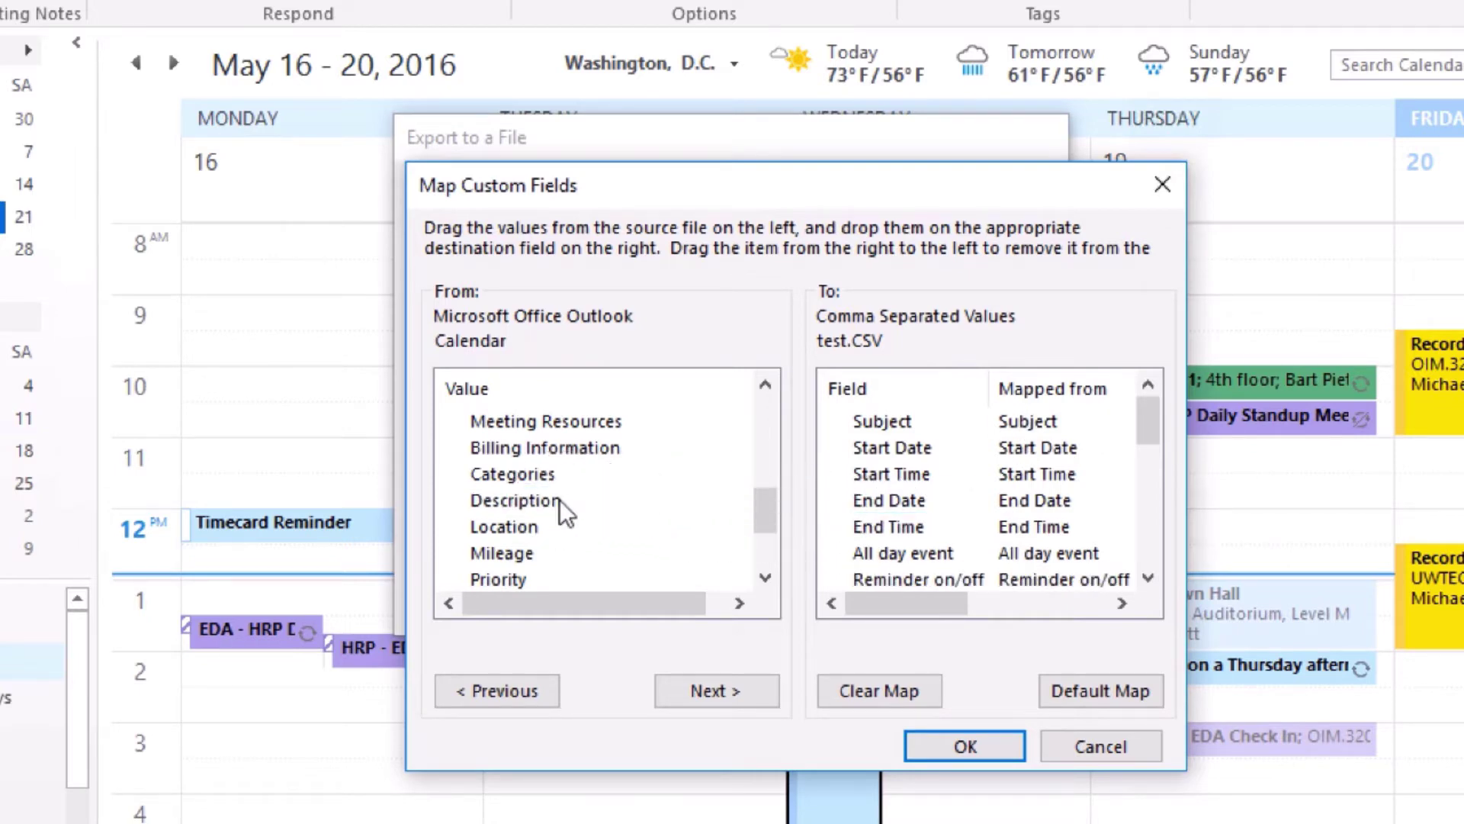
mouse_move(1149, 435)
mouse_down()
mouse_move(1143, 523)
mouse_move(1159, 420)
mouse_up()
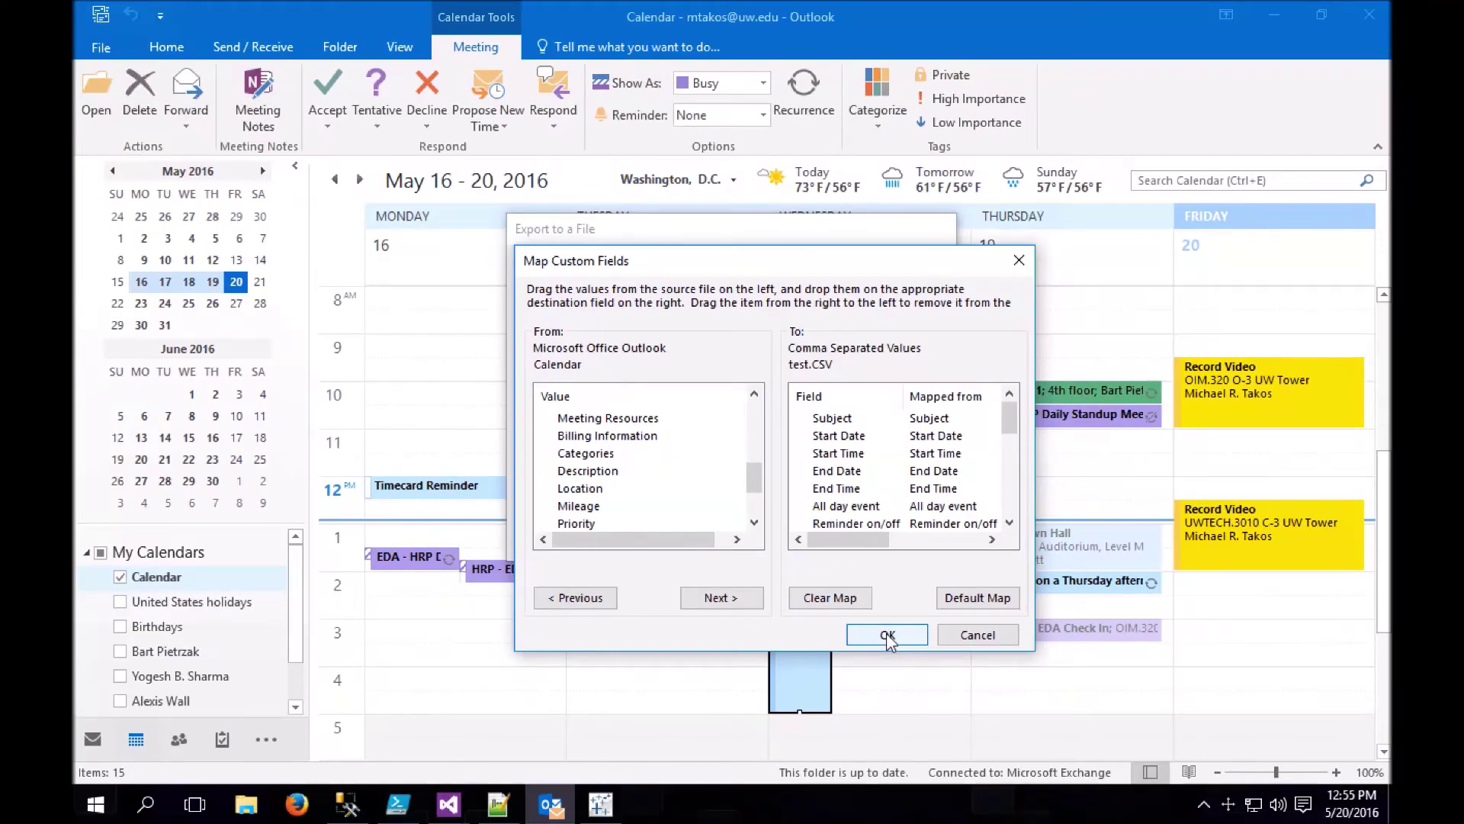
click(887, 635)
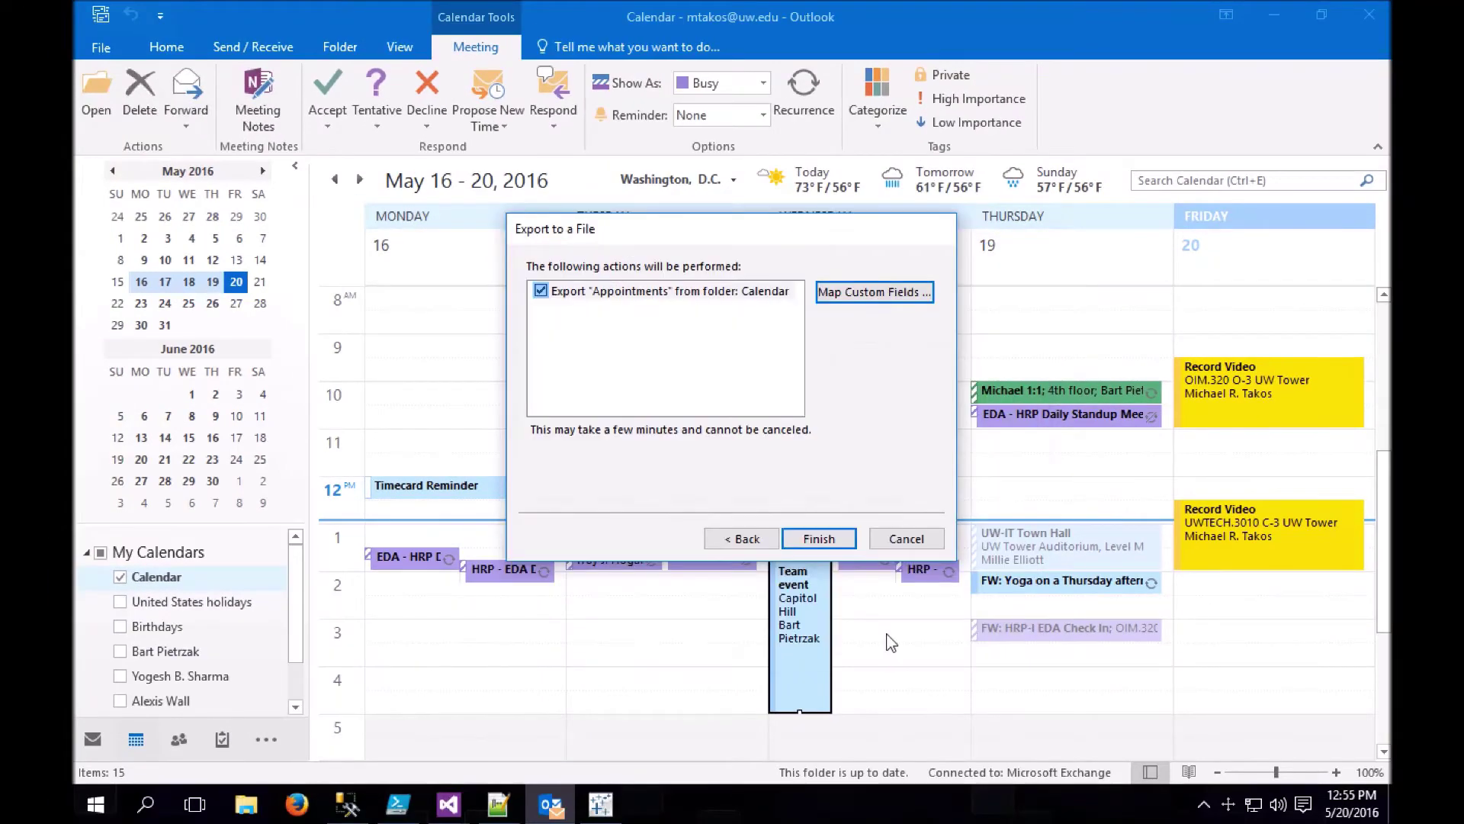
Finish the export using the date range 4/1/2016 to 8/1/2016
click(819, 539)
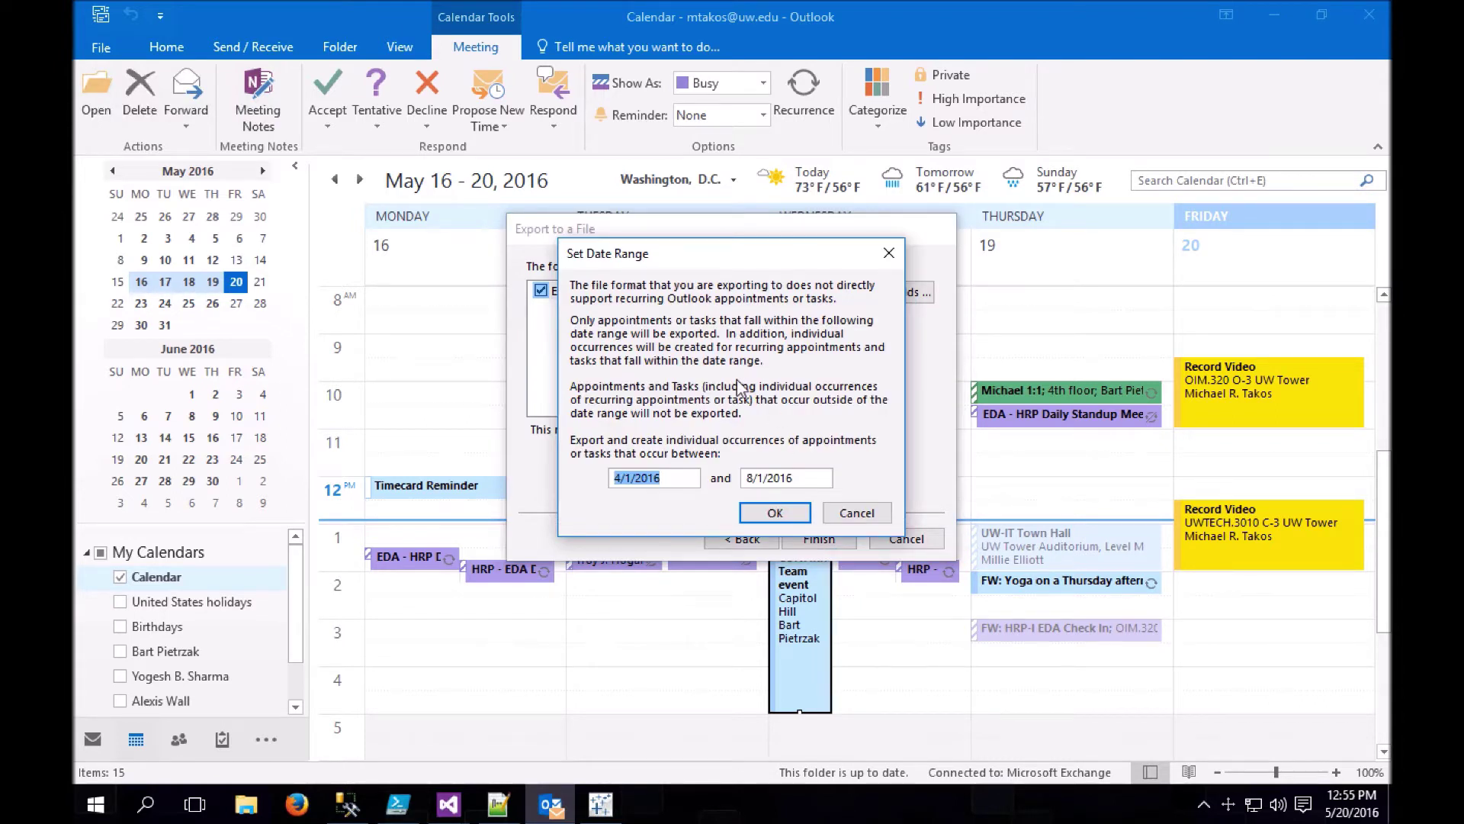
click(671, 477)
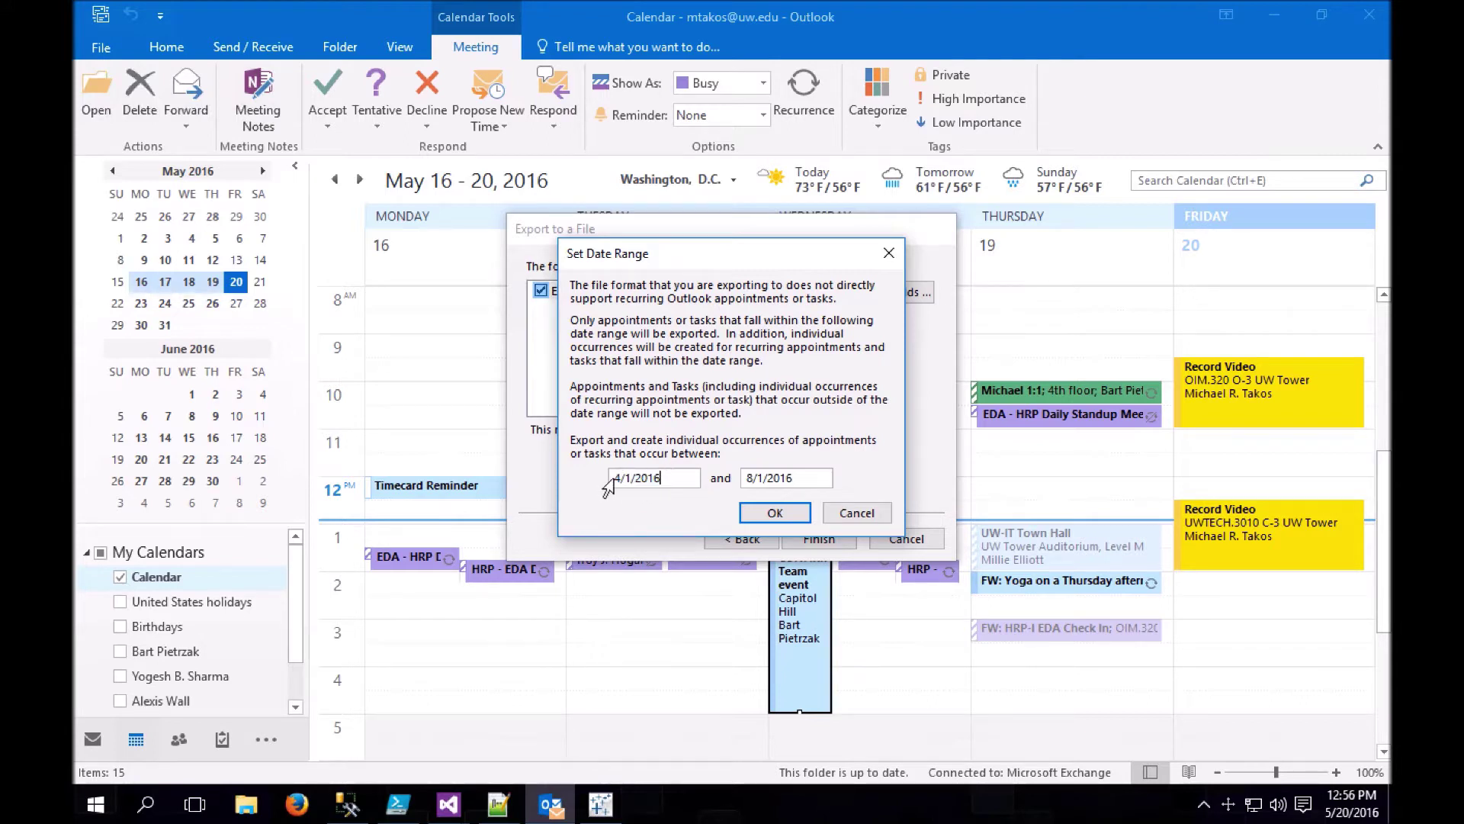
click(772, 513)
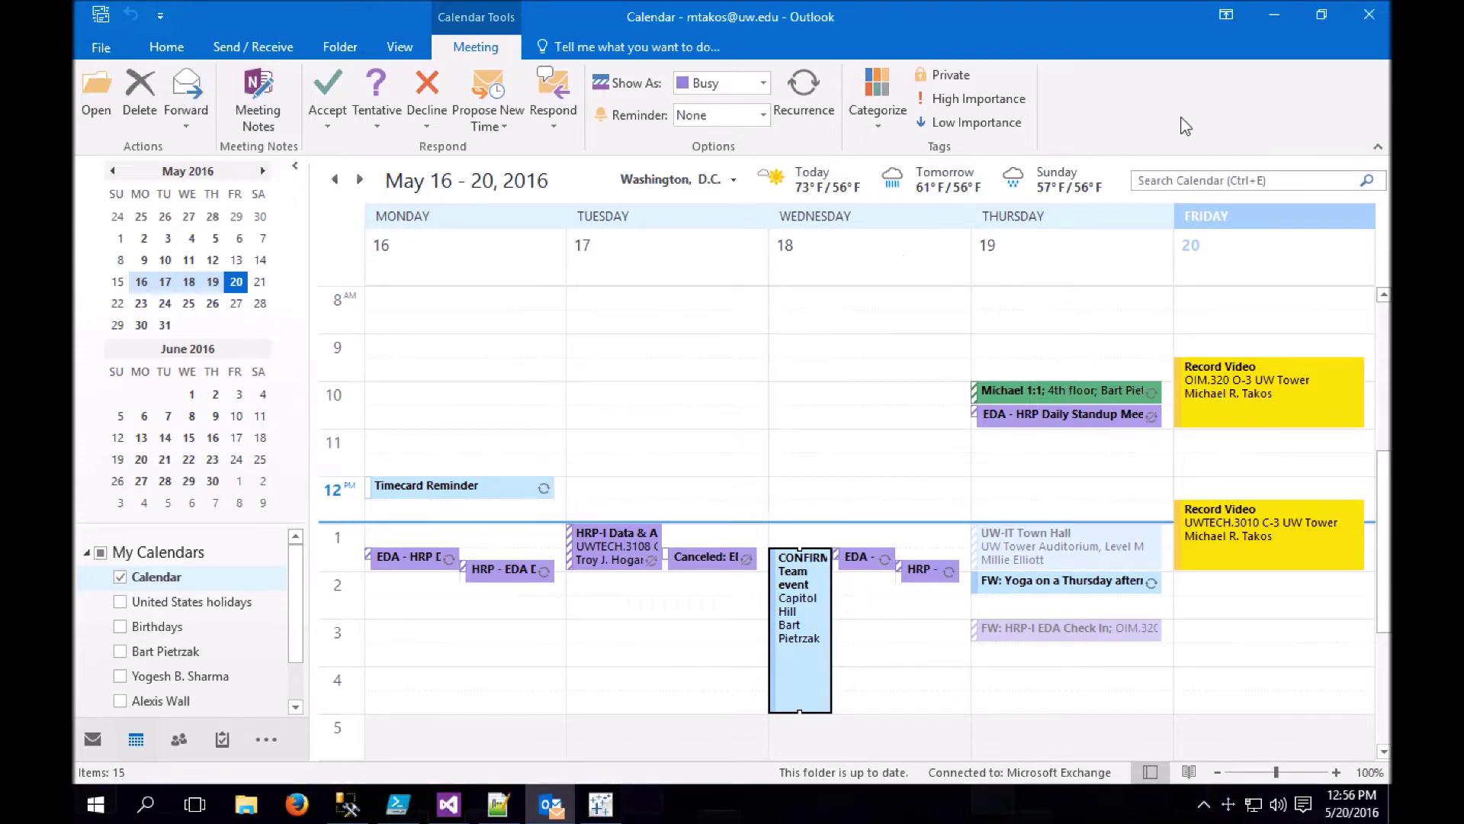
Minimize Outlook, select test.CSV on the desktop, and bring Tableau forward
click(1269, 17)
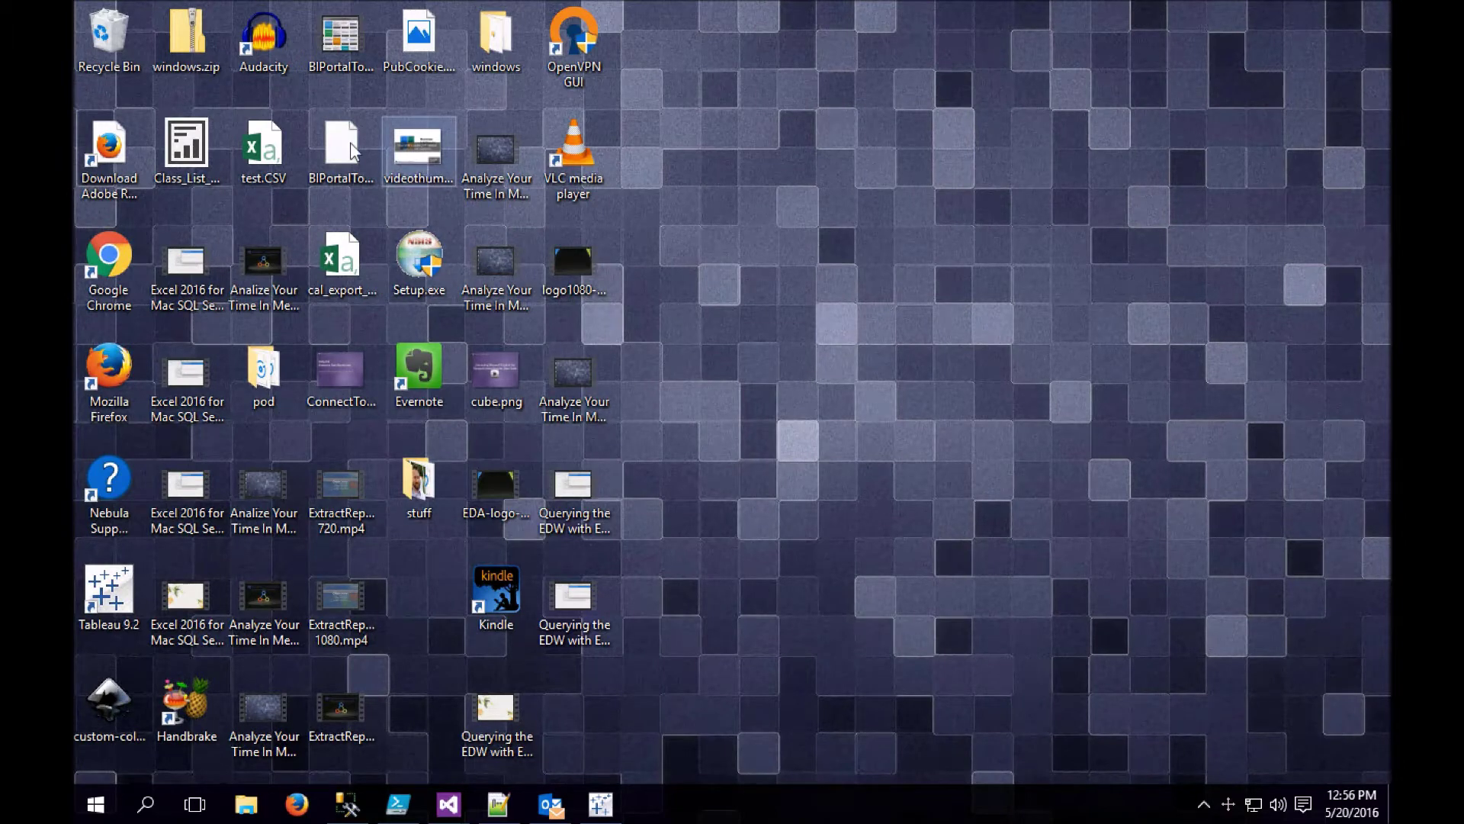
click(263, 149)
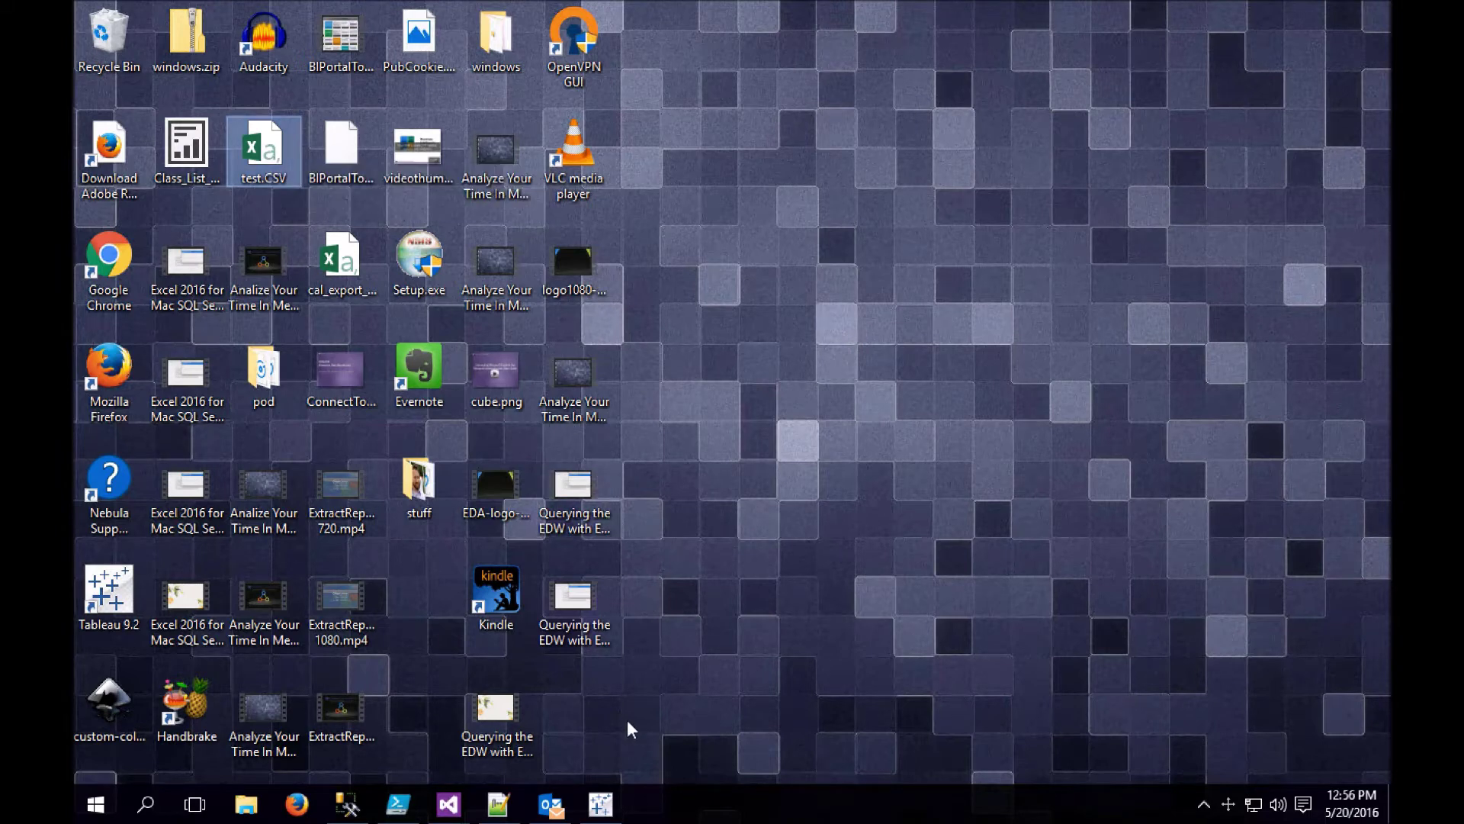
click(601, 808)
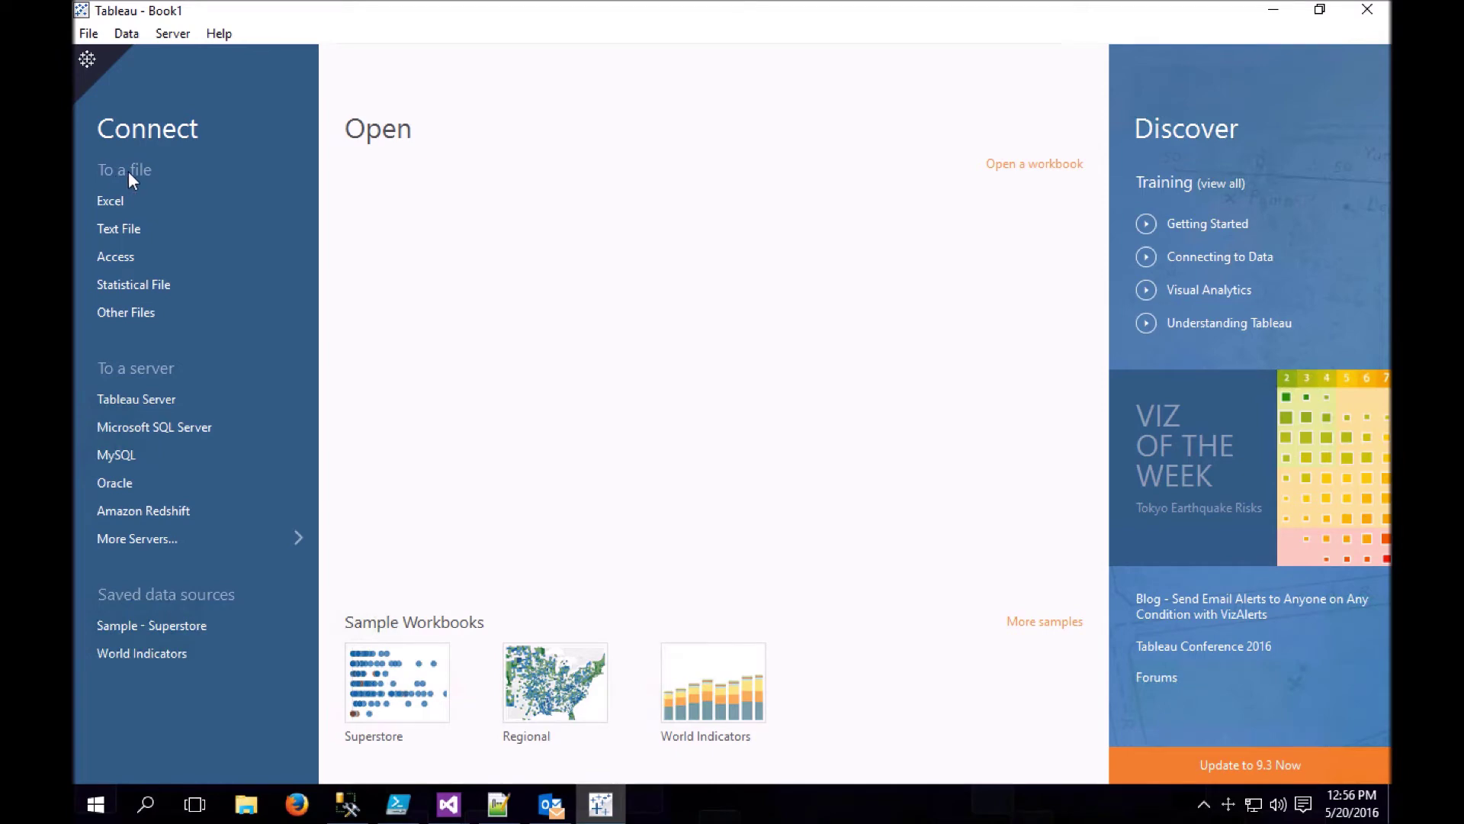
Connect Tableau to test.CSV as a text file data source
click(116, 231)
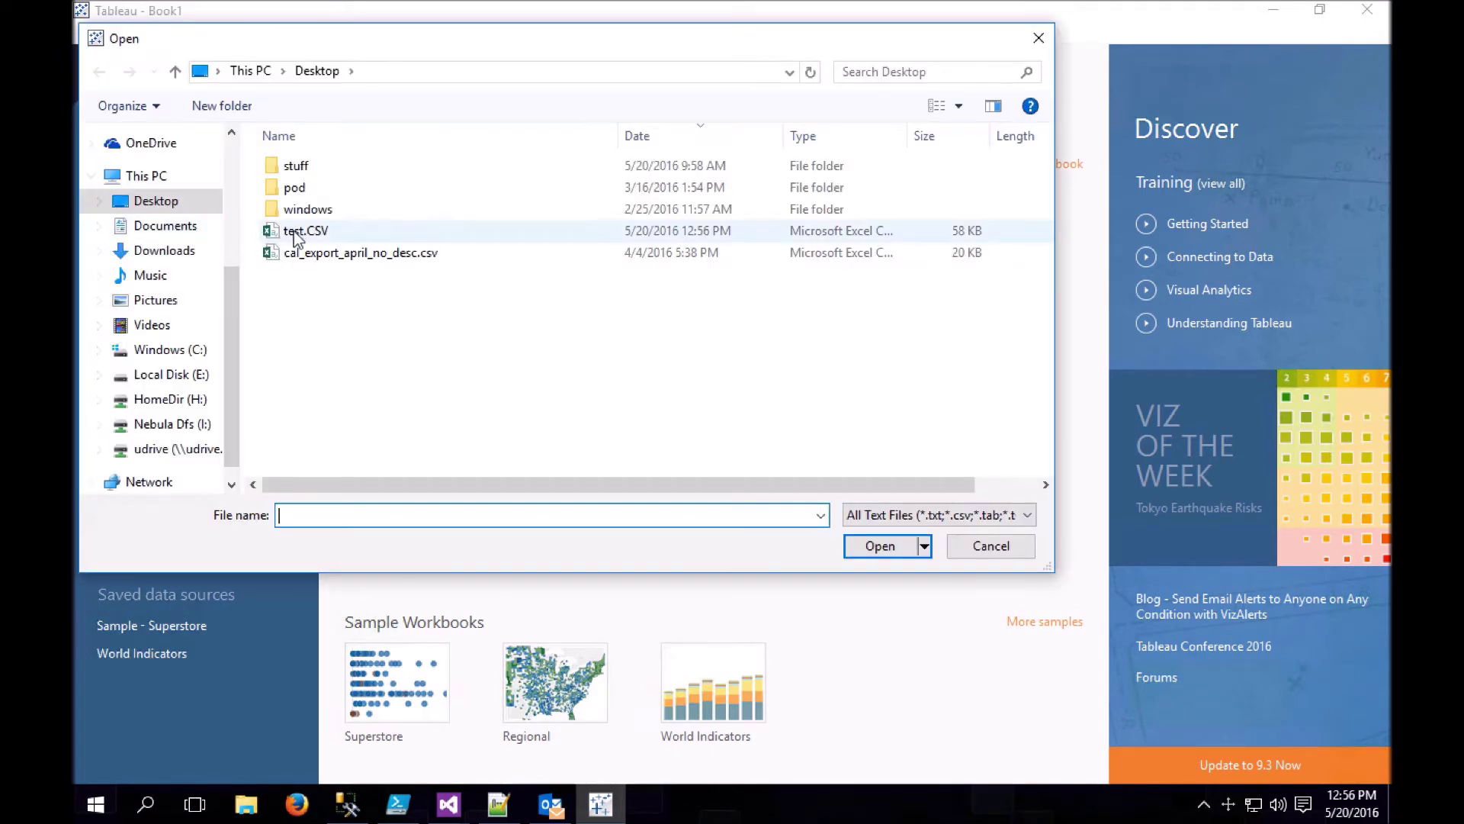
click(294, 232)
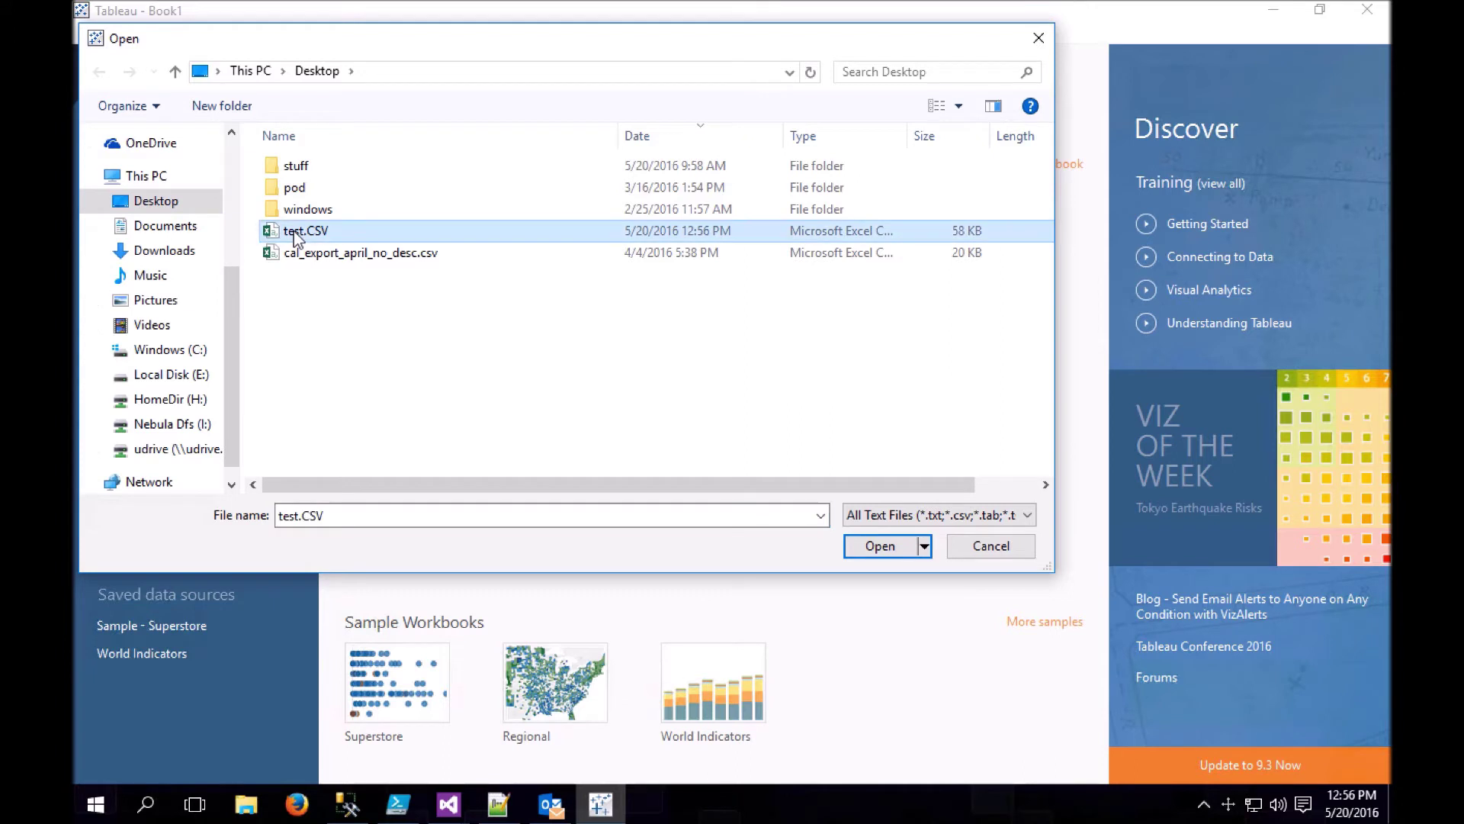
click(880, 546)
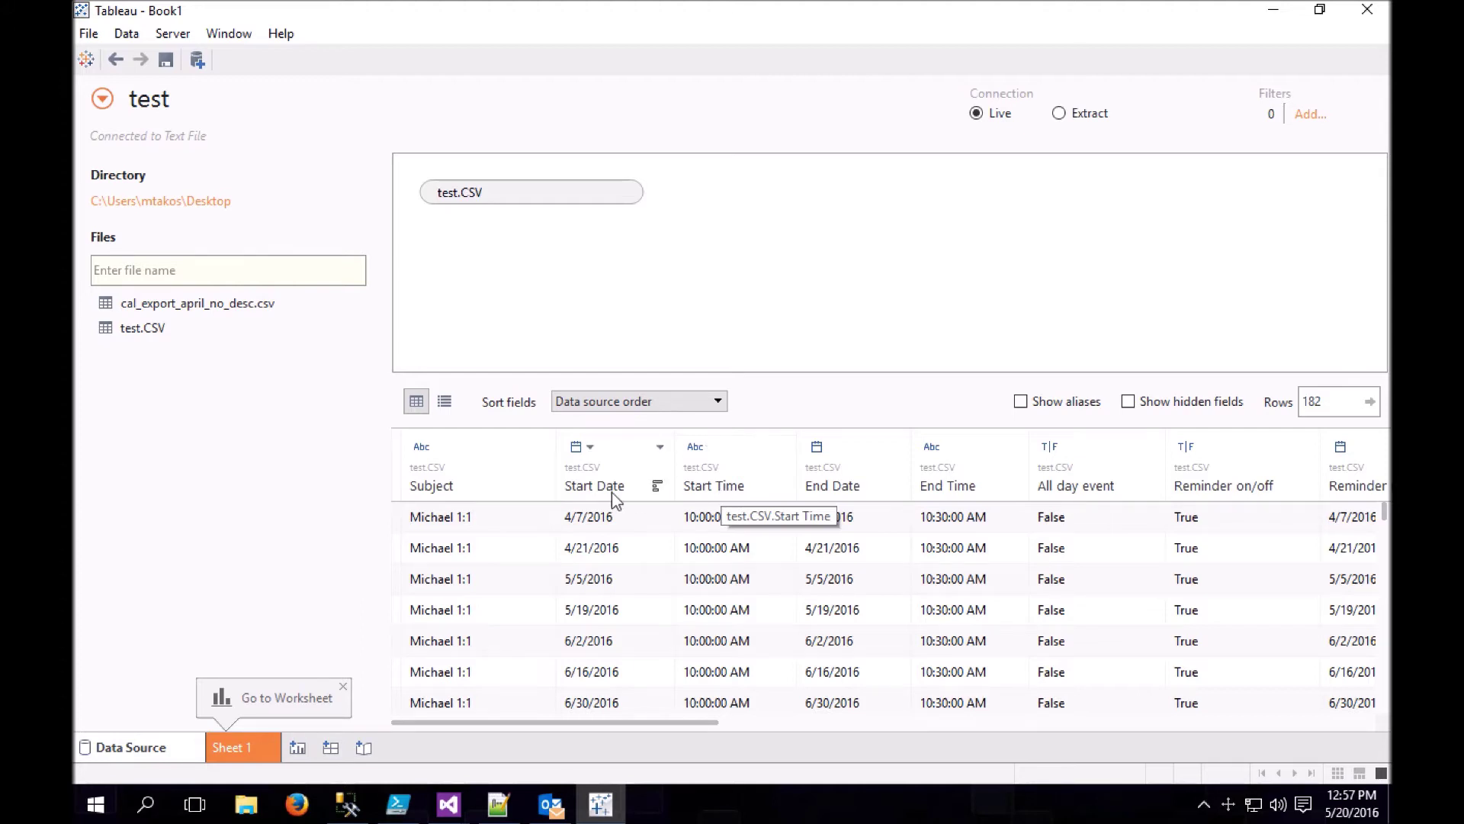
Create a calculated field from Start Time named 'Start Date Time'
click(752, 487)
right_click(752, 487)
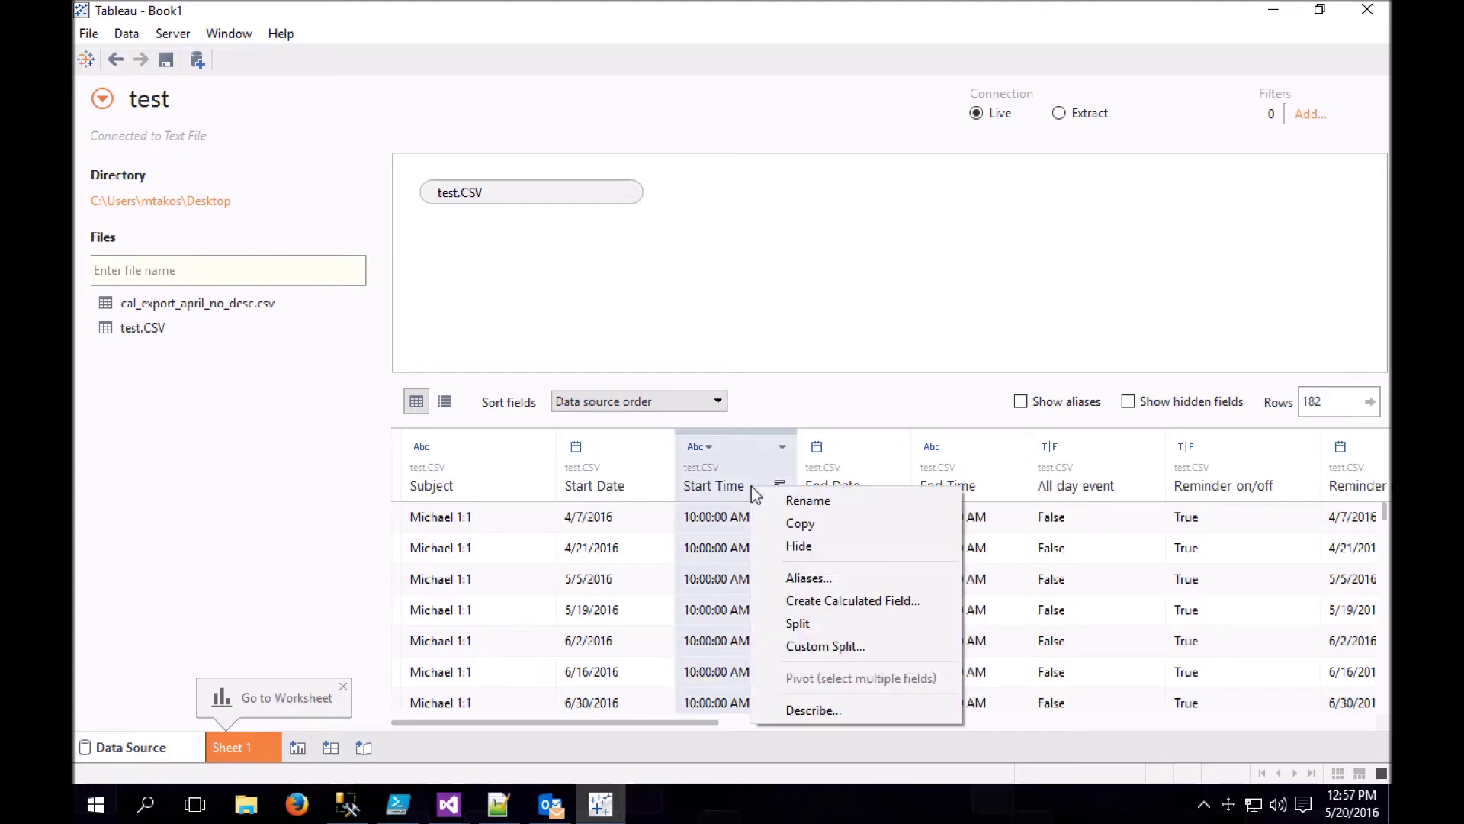
click(860, 601)
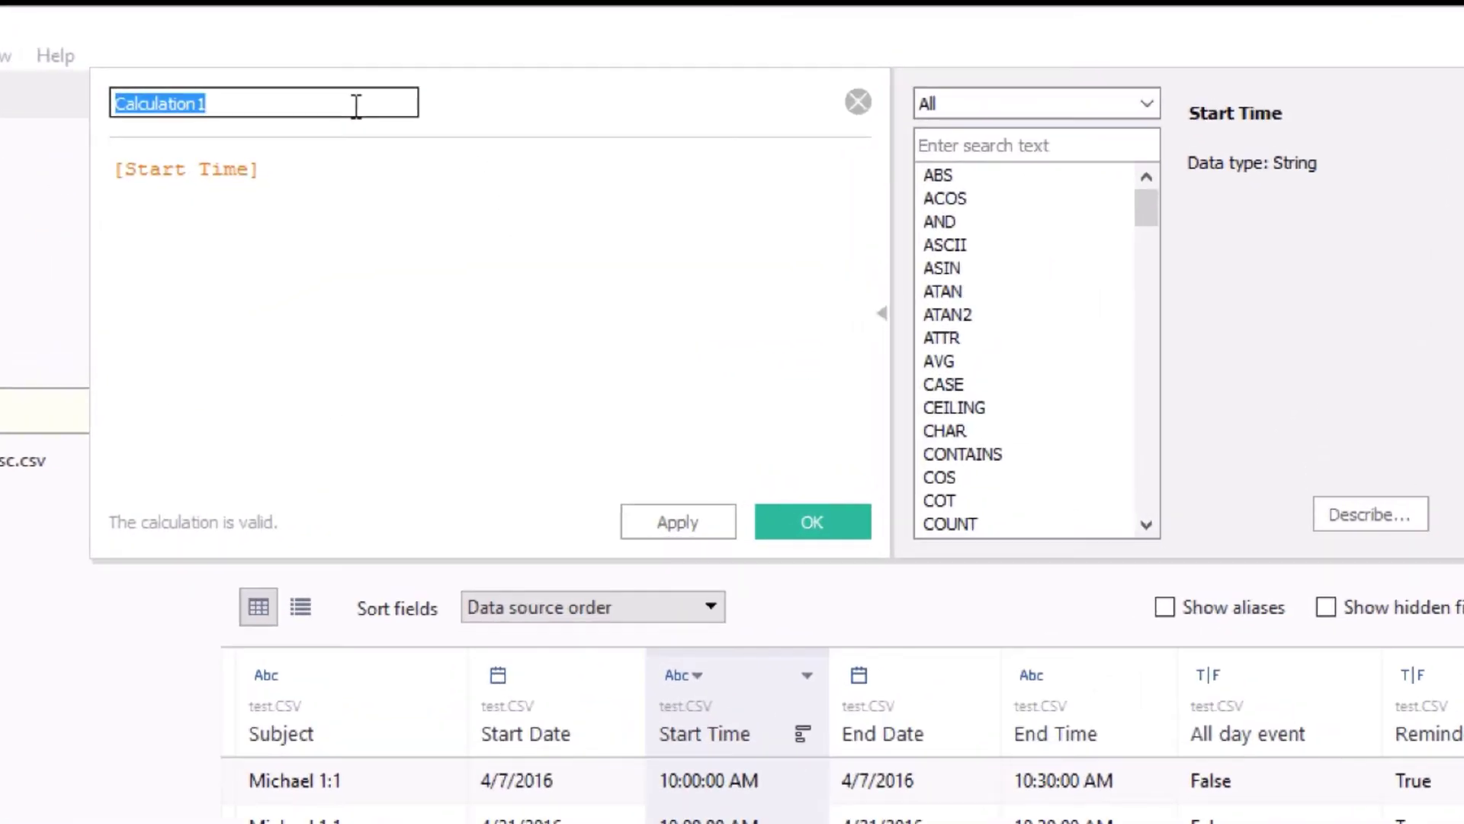
key(BackSpace)
text(Start Date)
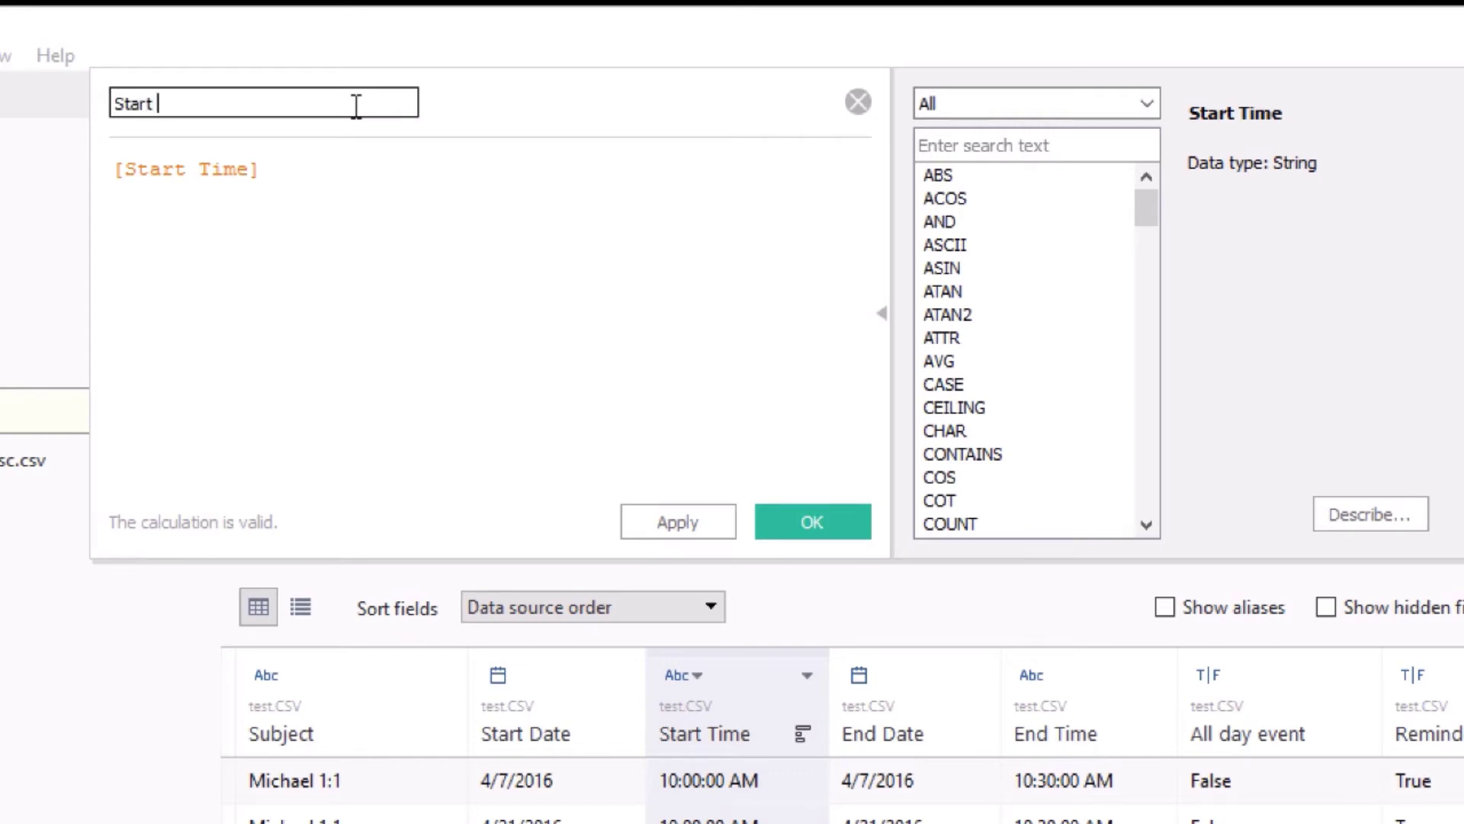
text( Time)
Give it the formula Str([Start Date]) + " " + [Start Time] and type Date & Time
click(343, 169)
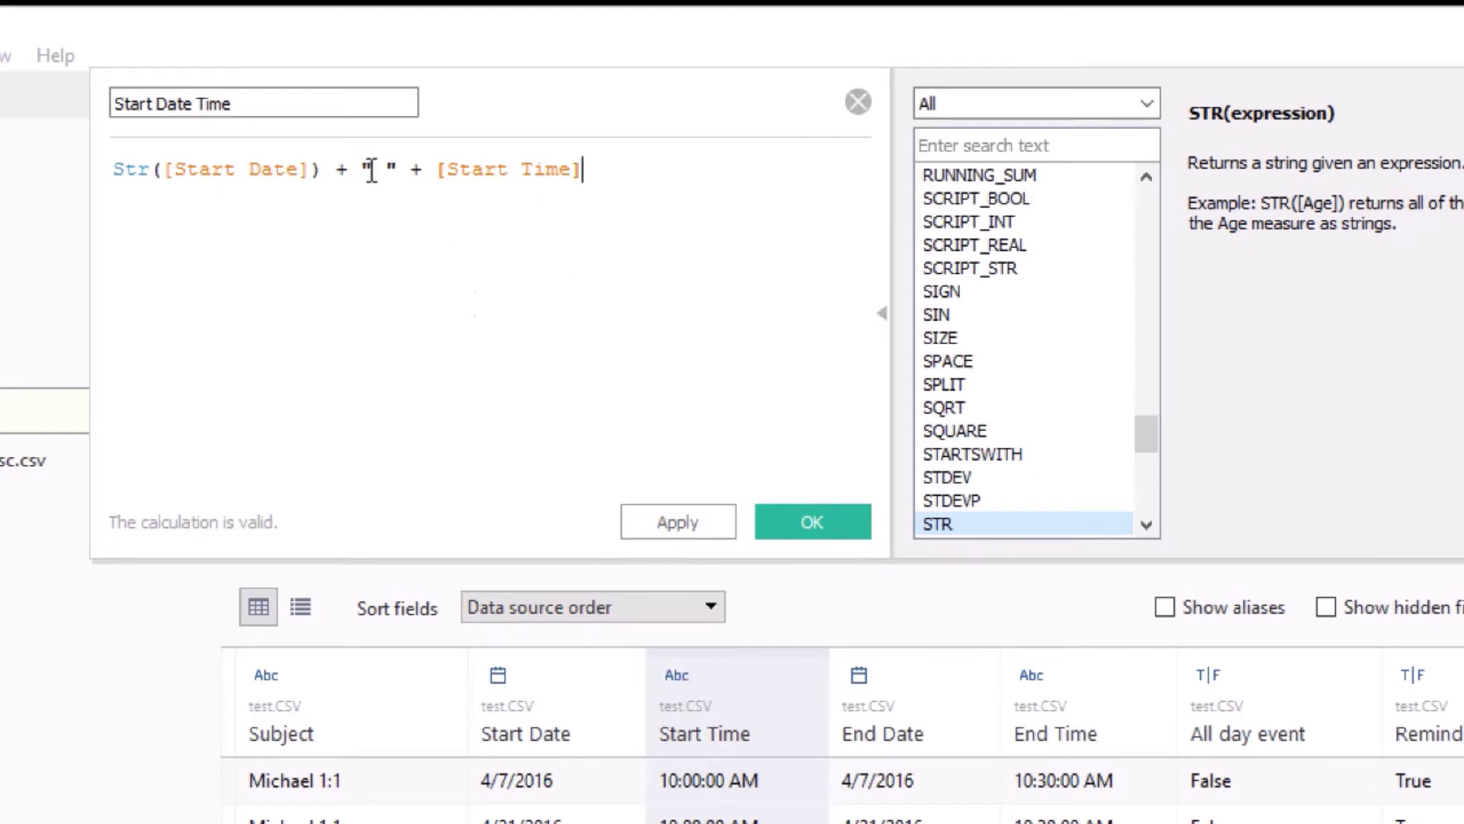
click(687, 525)
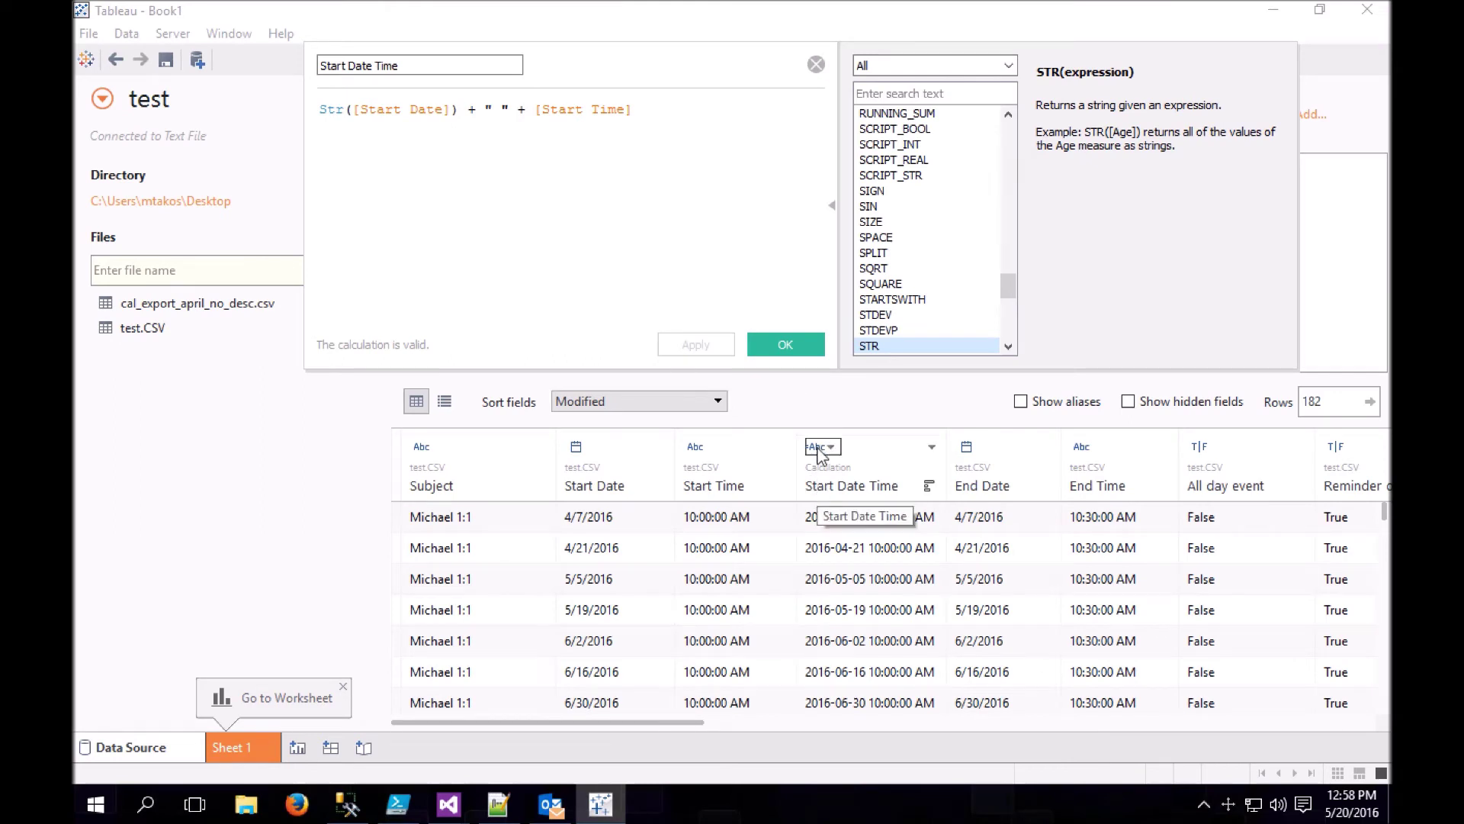
click(805, 347)
click(822, 448)
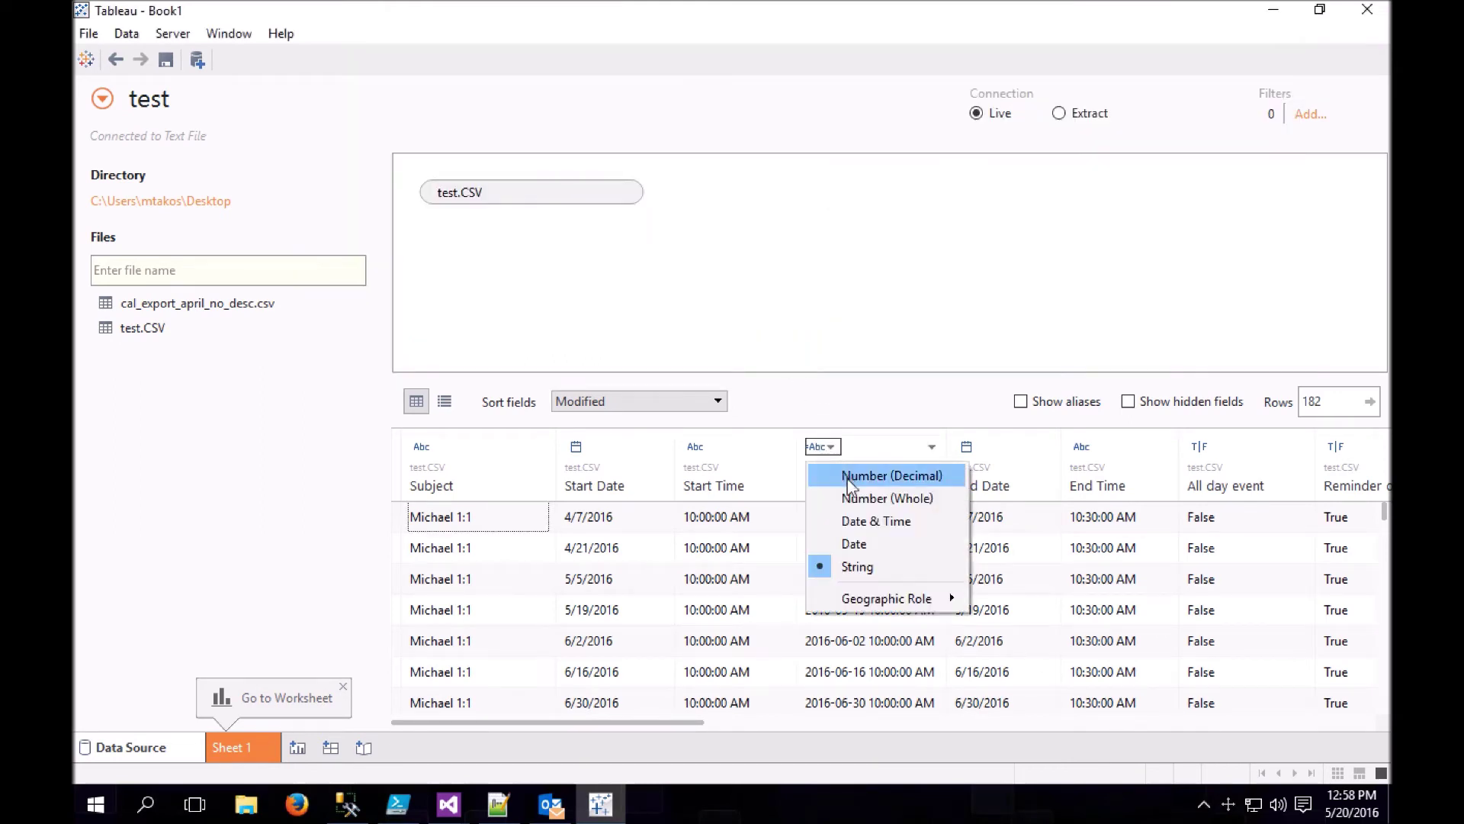
click(859, 522)
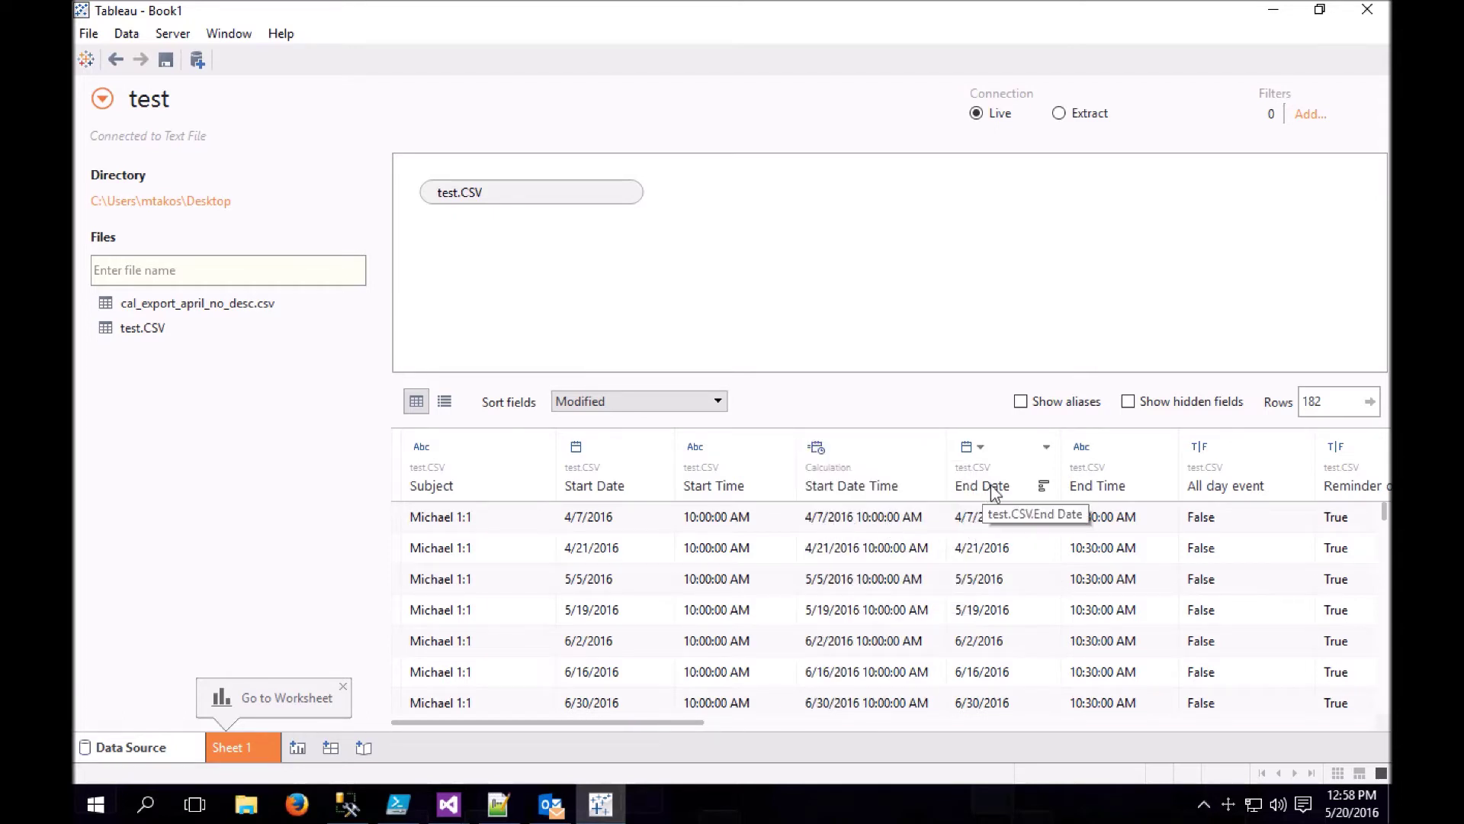
Create End Date Time as Str([End Date]) + " " + [End Time], typed Date & Time
right_click(1095, 486)
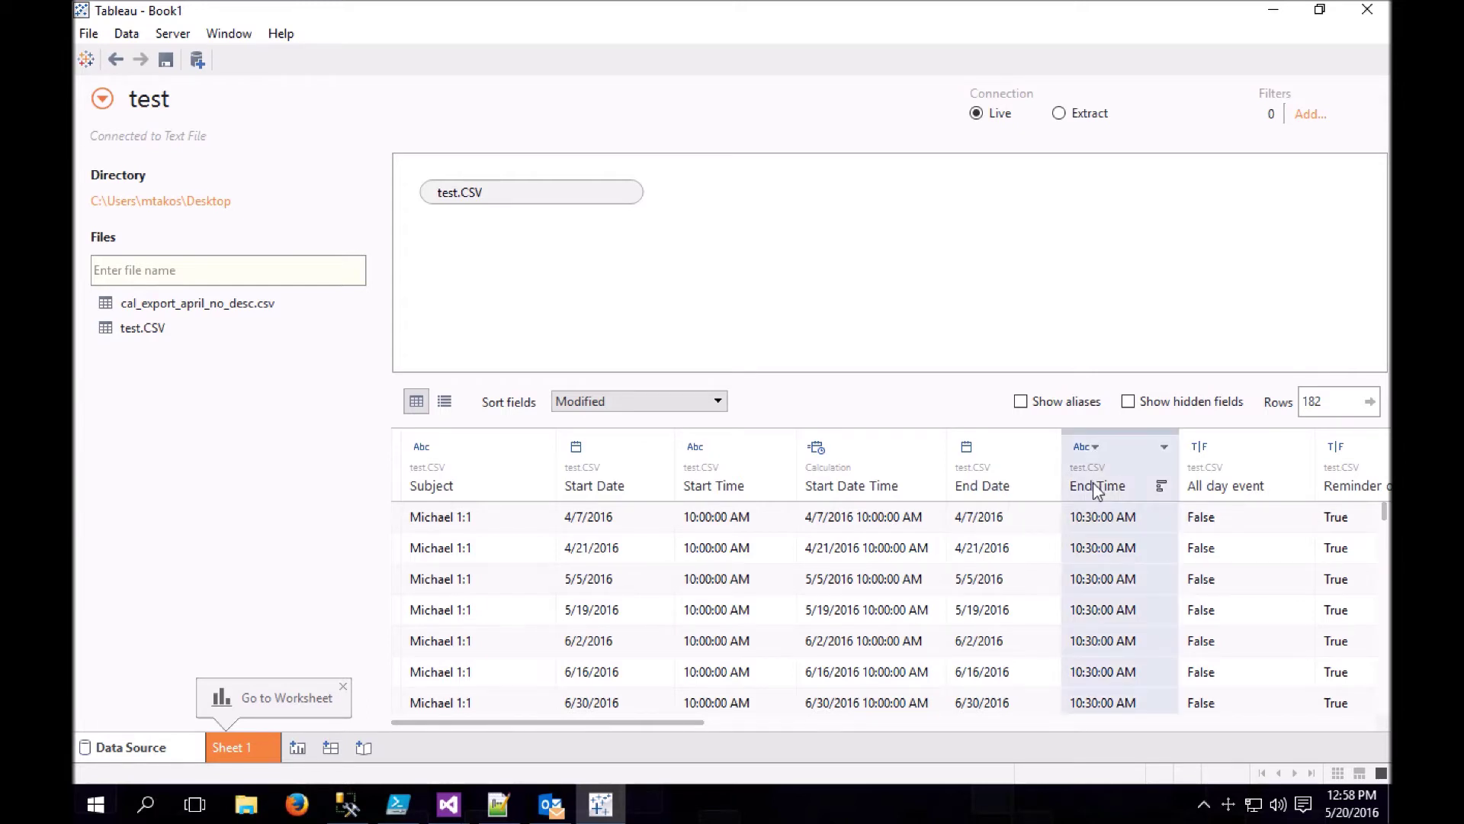
click(1210, 598)
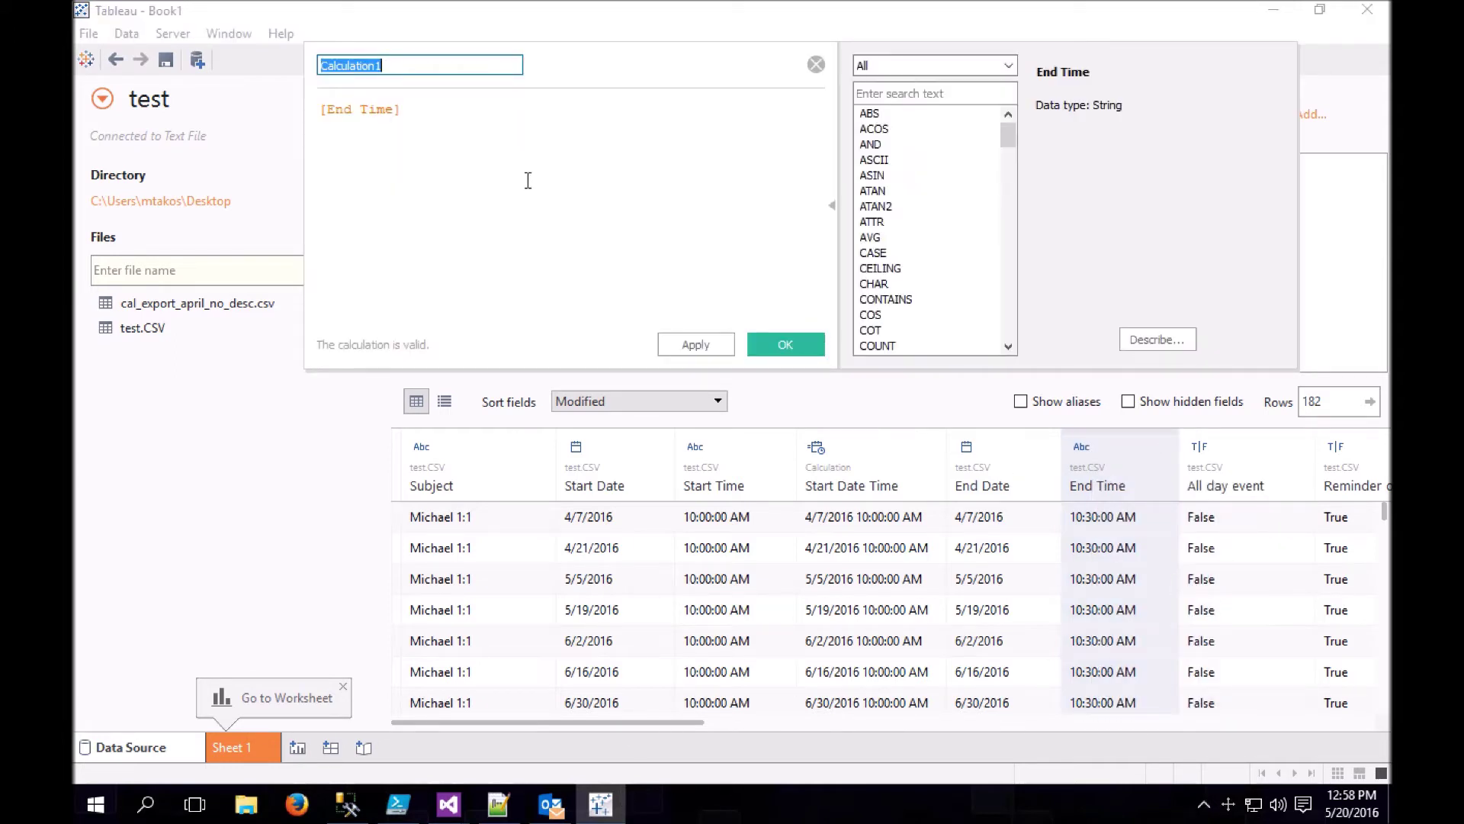
text(End Date Time)
click(444, 165)
text(Str([End Date]) + " " +)
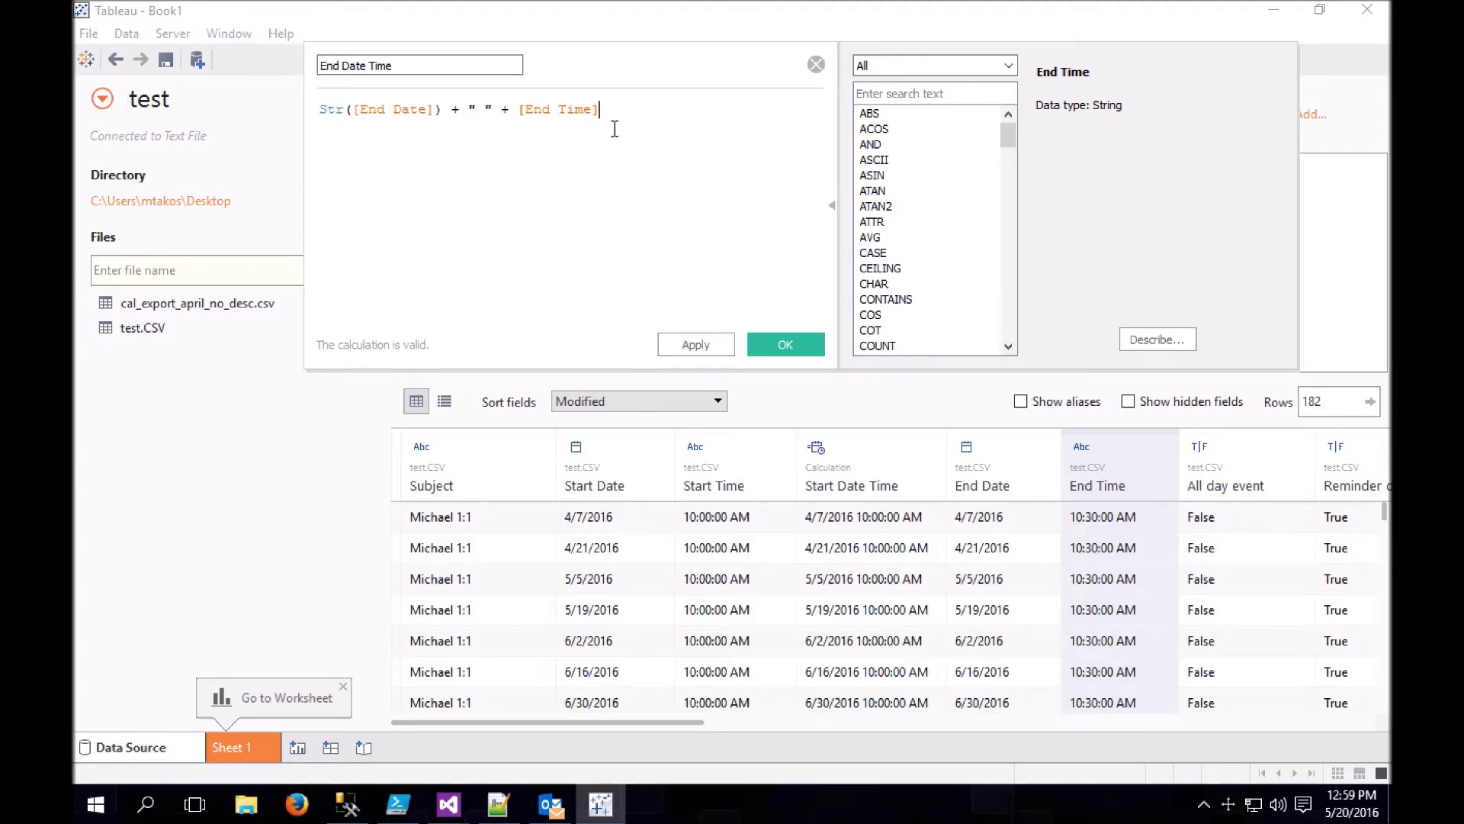
click(785, 345)
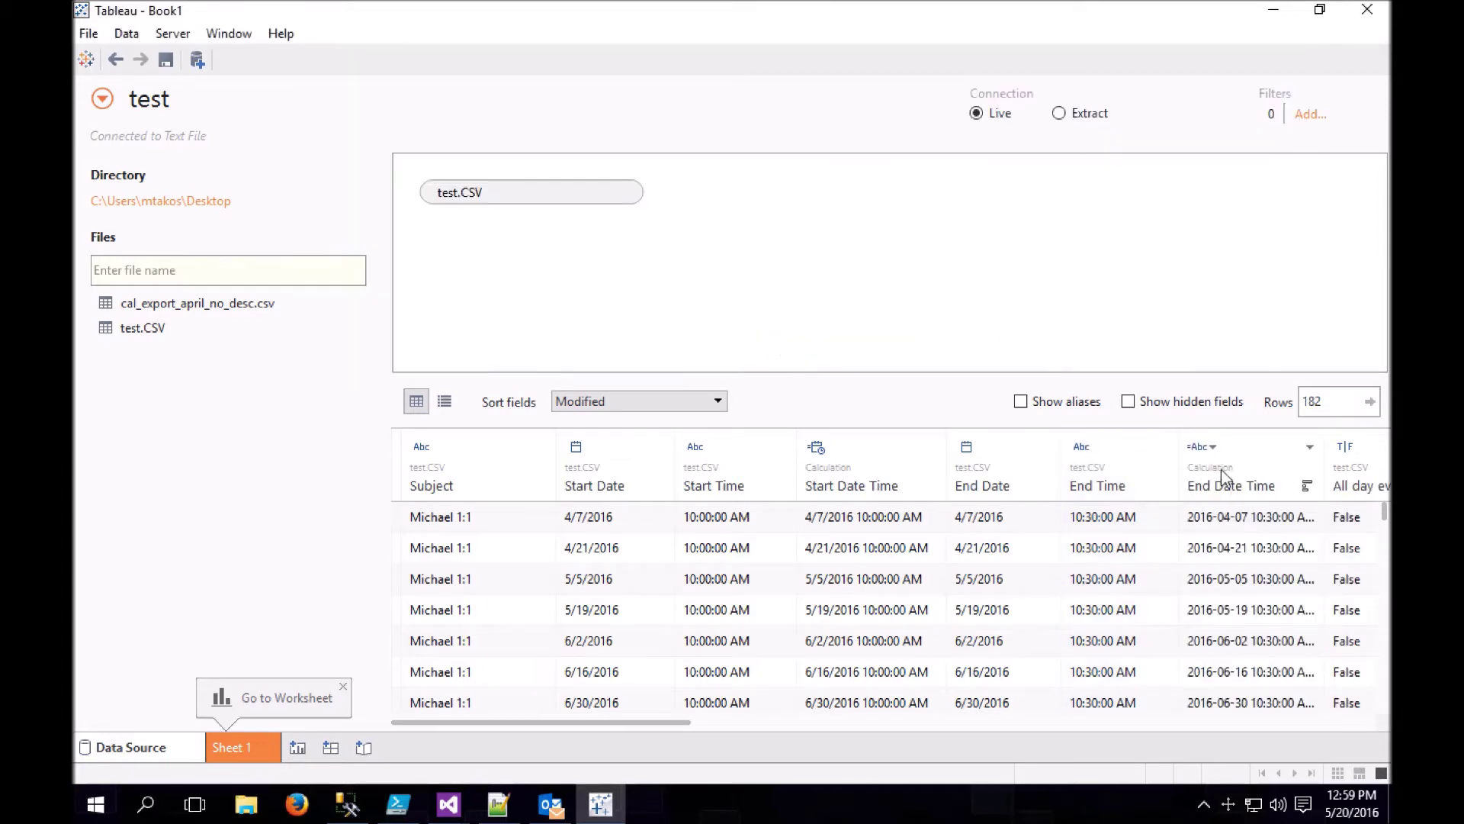
click(1211, 448)
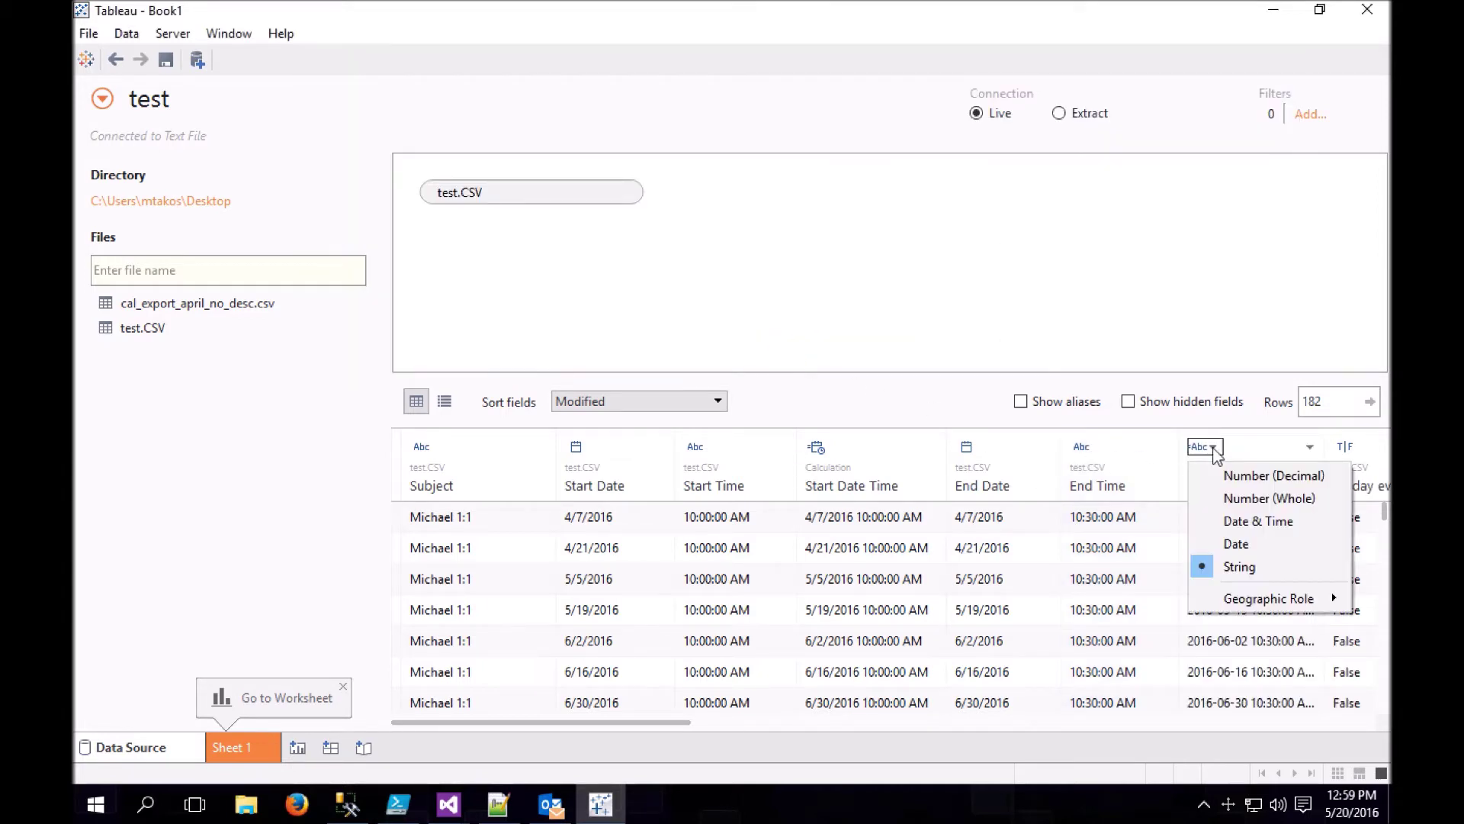
click(1250, 522)
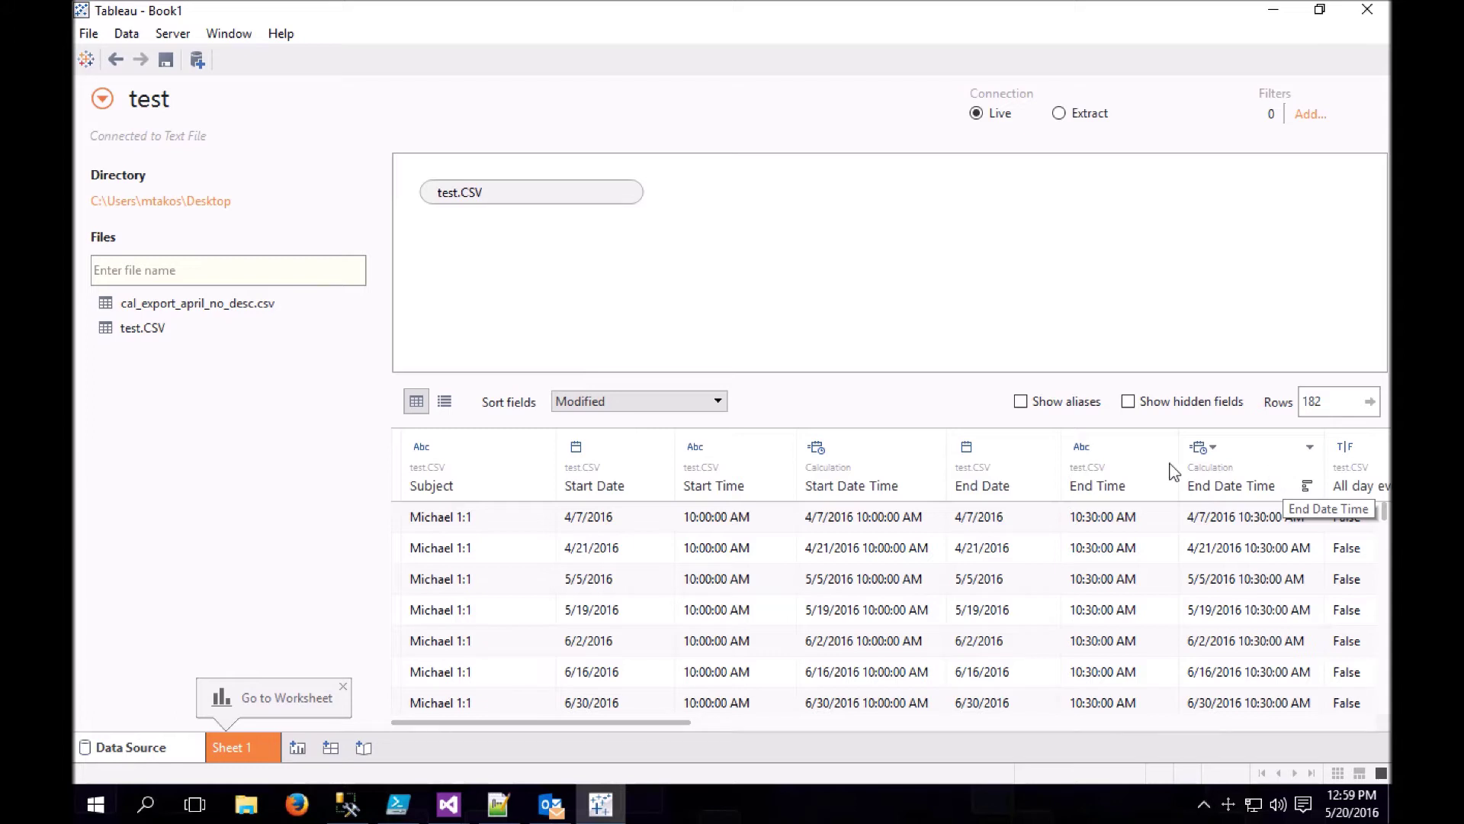
Create a new calculated field named 'Duration'
right_click(526, 489)
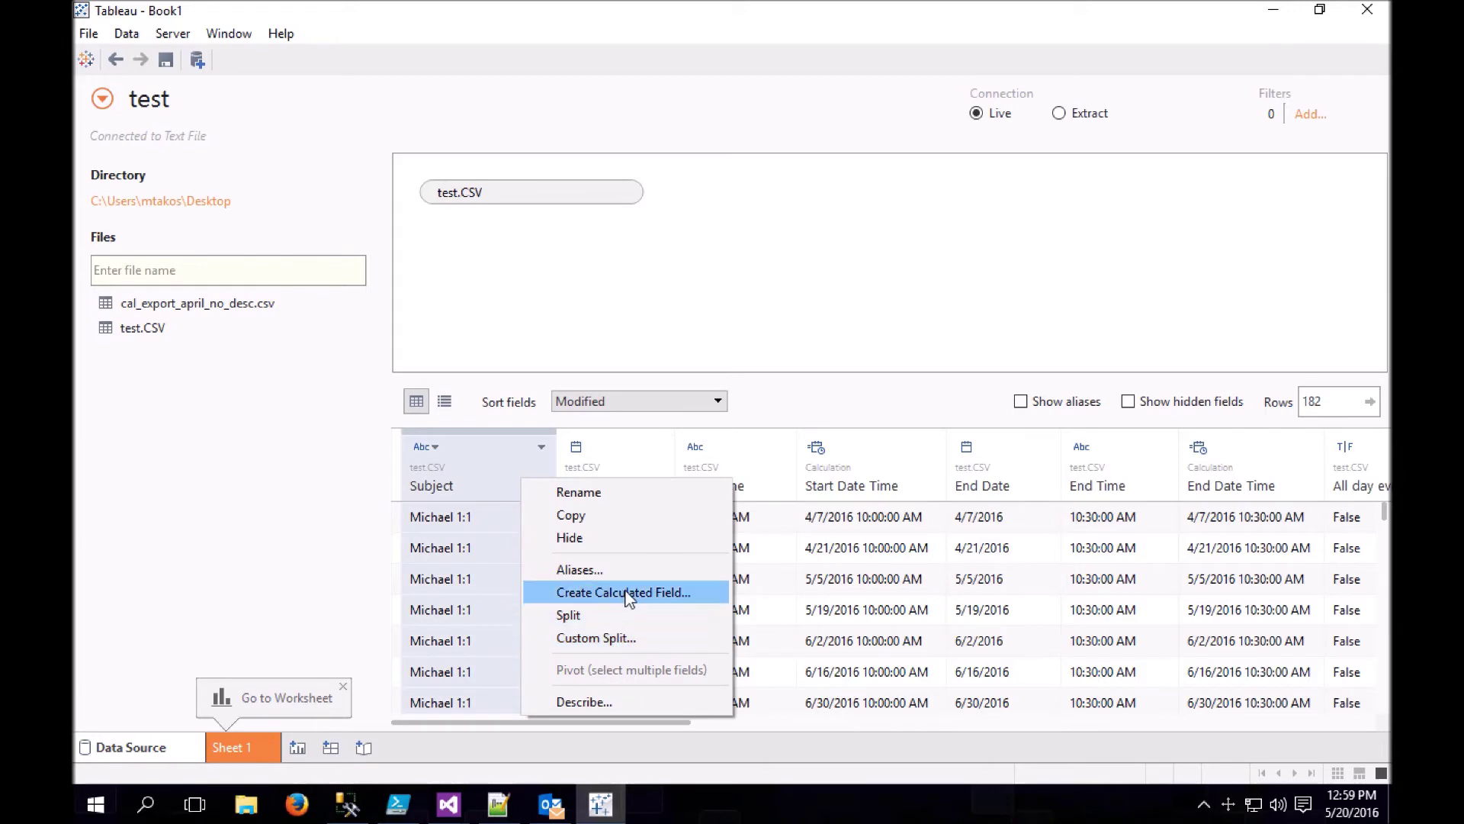
click(628, 588)
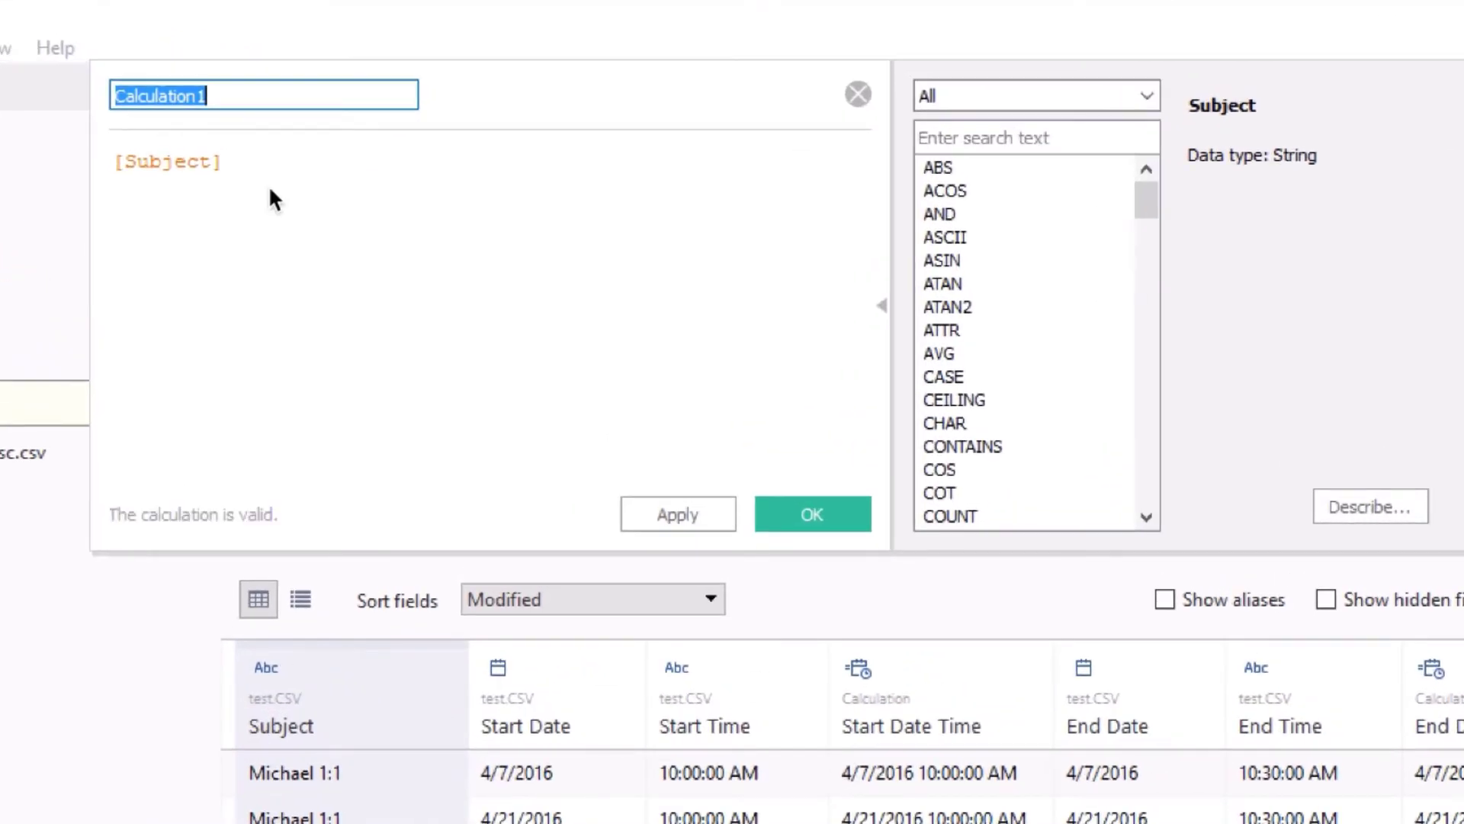
text(Dur)
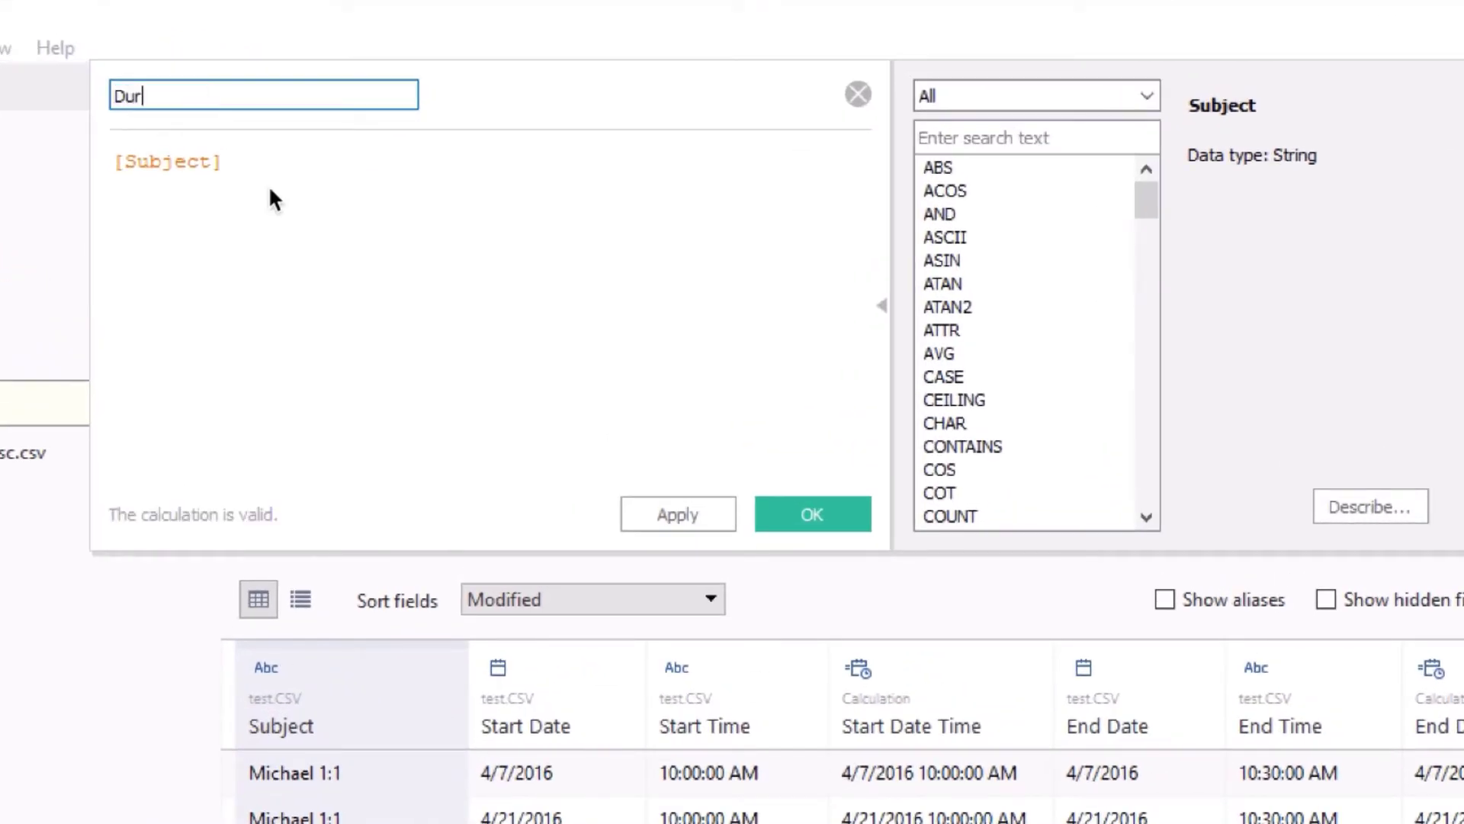
text(ation)
click(328, 216)
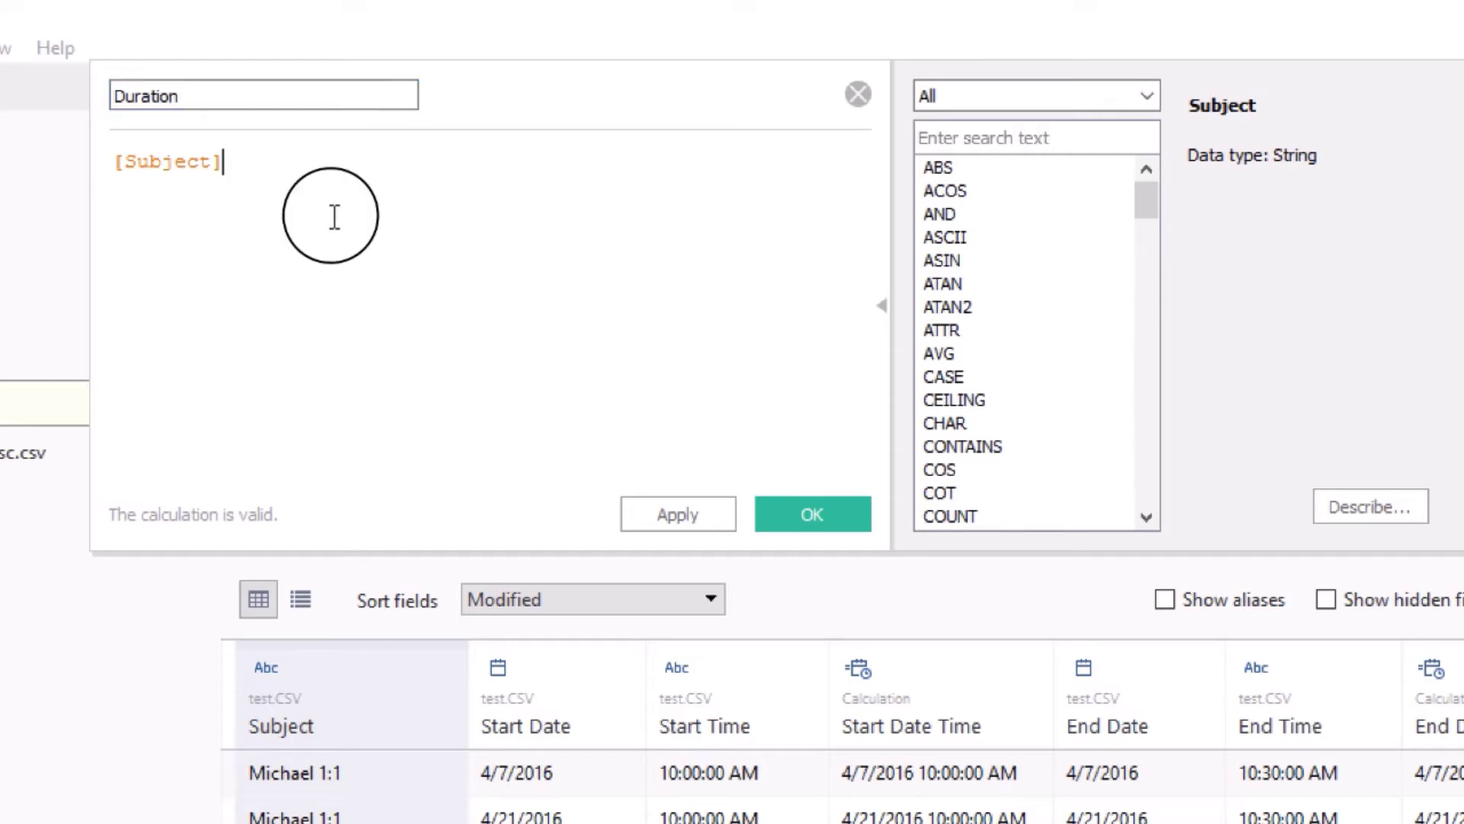
Replace its formula with a DATEDIFF minutes expression divided by 60.0 and save it
key(ctrl+a)
key(Delete)
text(DATEDIFF('minute', [Start Date Time], [End Date Time]))
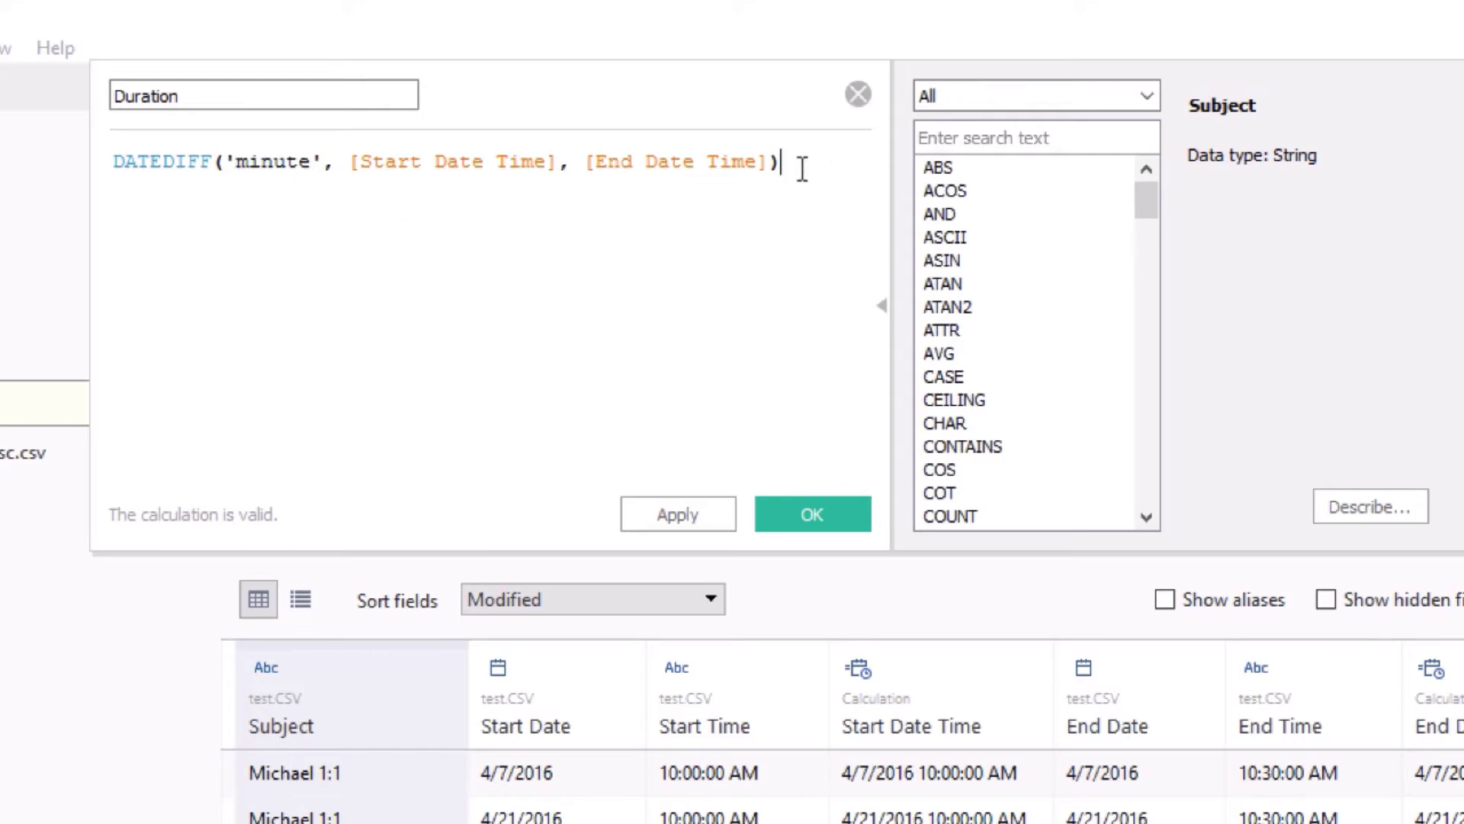
text(/60.0)
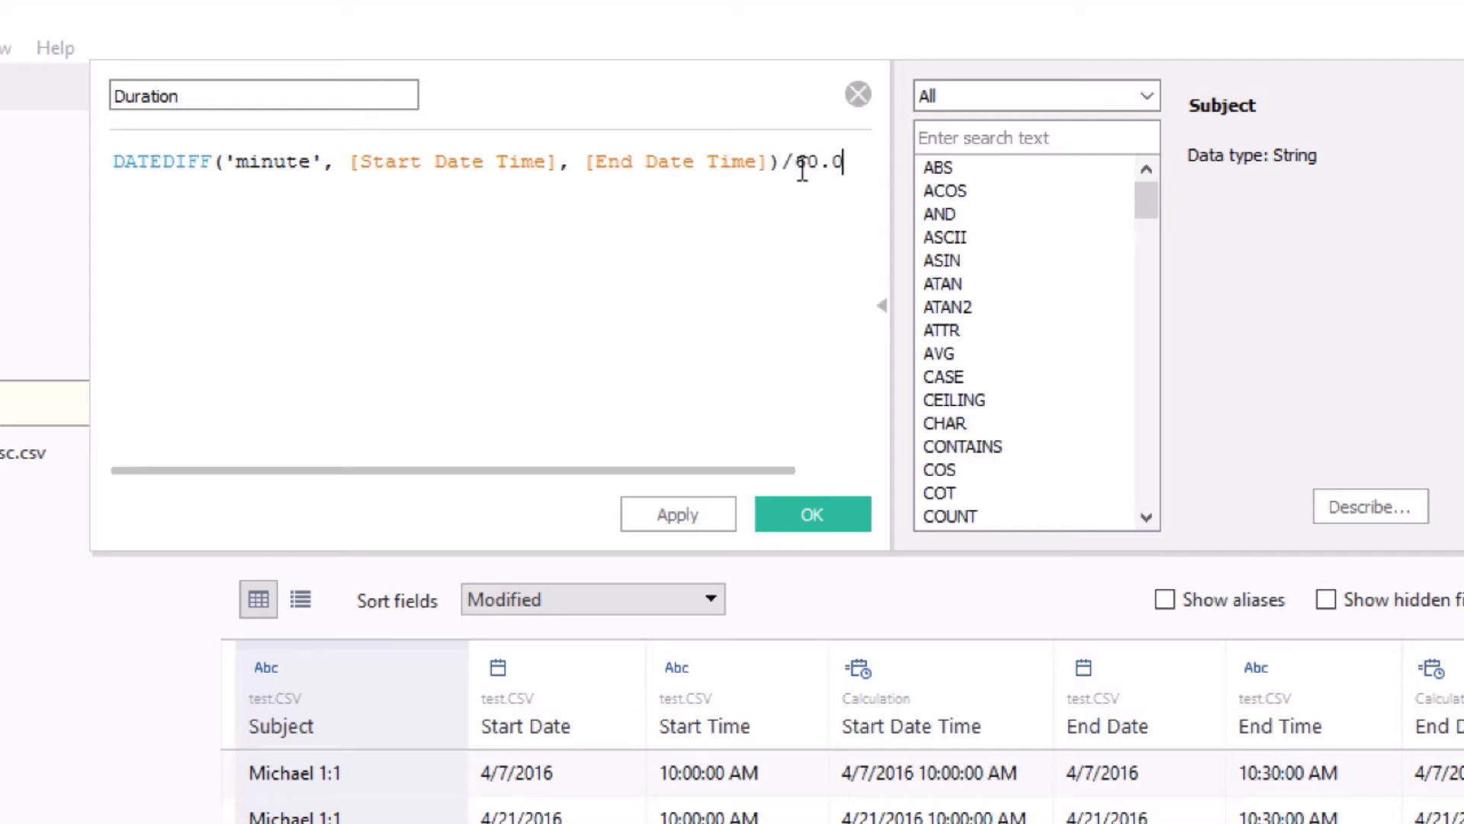
click(228, 95)
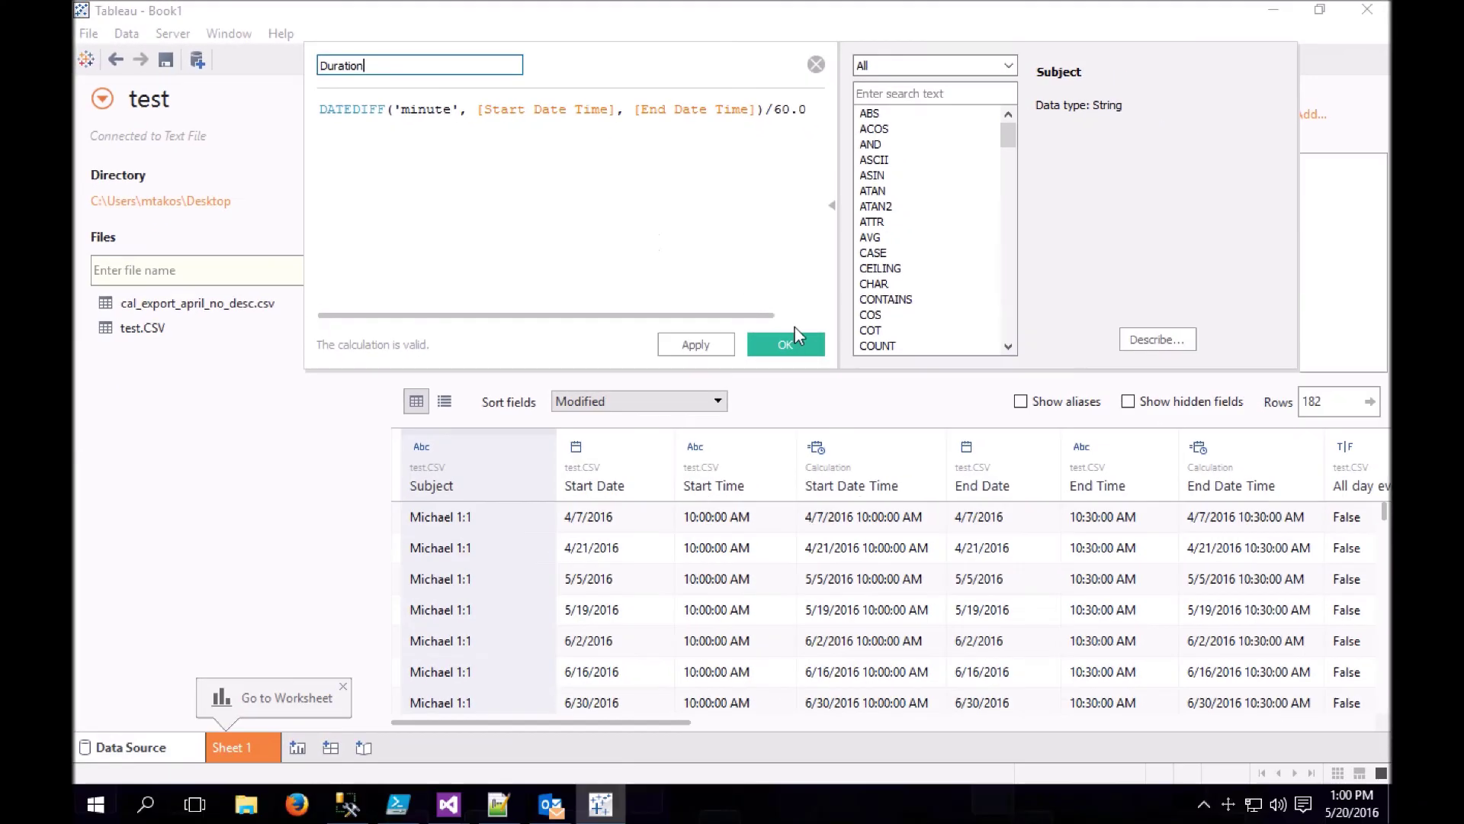
click(785, 344)
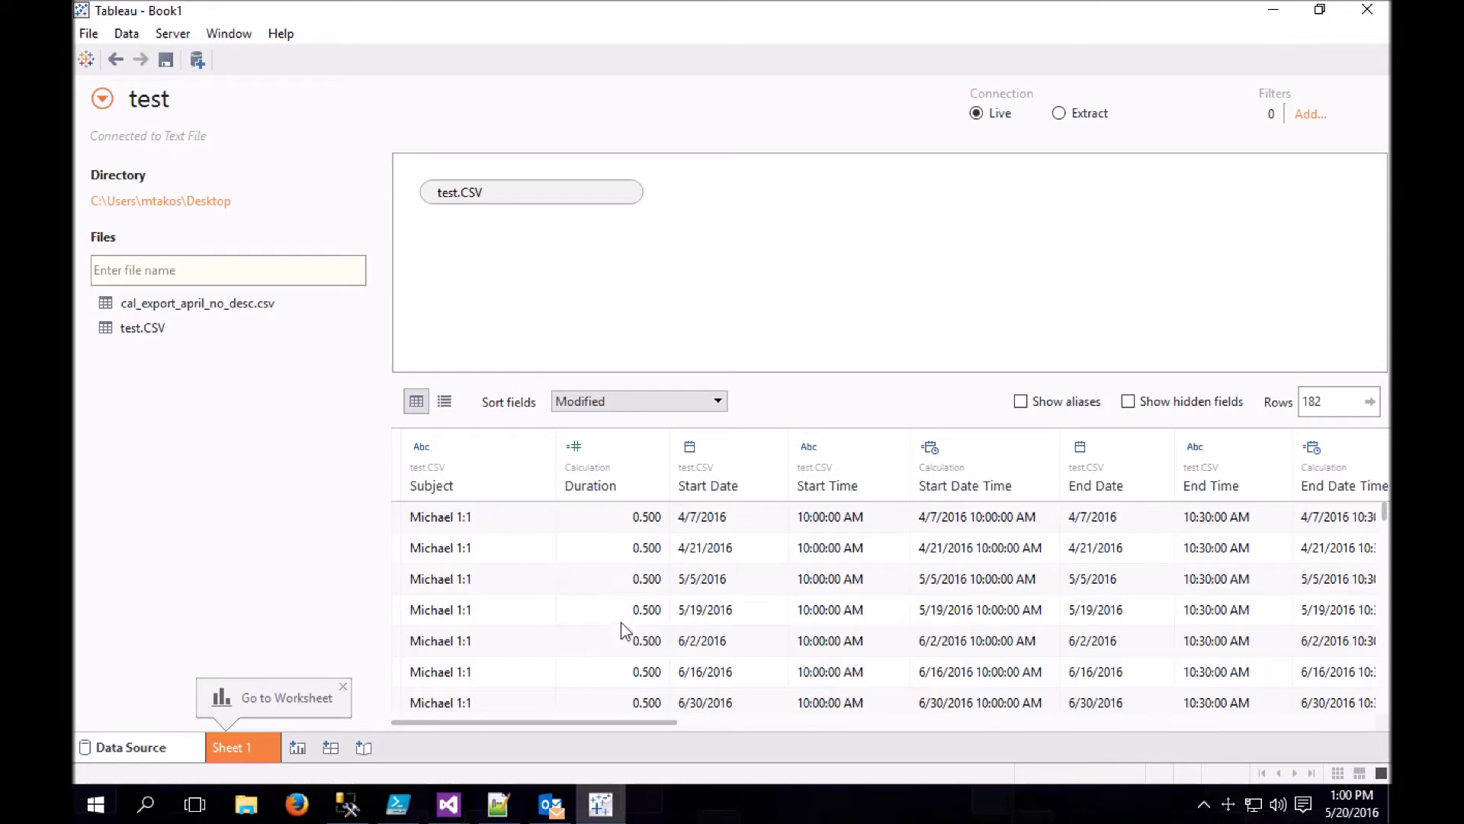
right_click(702, 487)
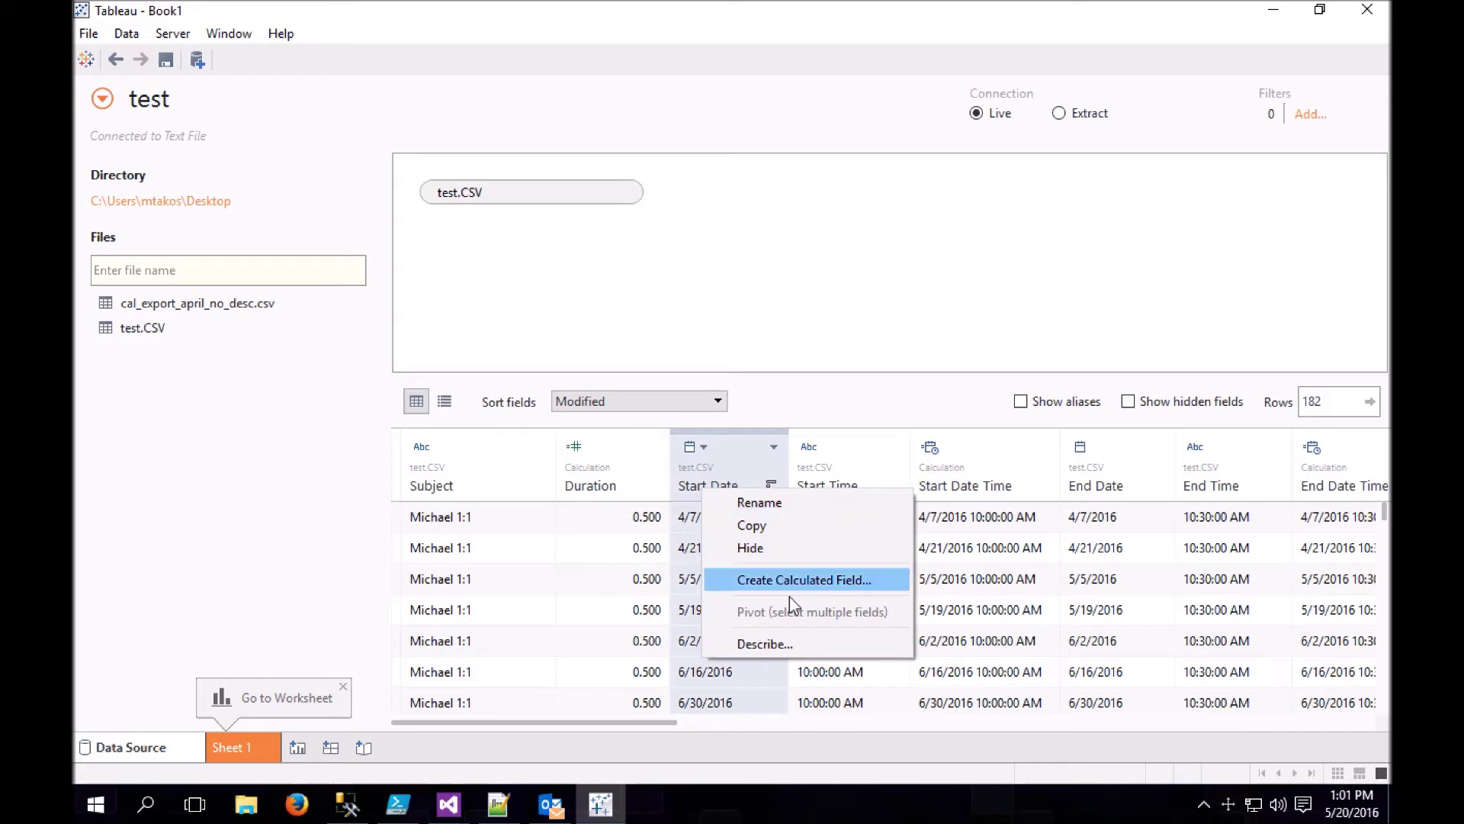
Create 'Day of Week' with the formula DATENAME('weekday',[Start Date])
click(800, 579)
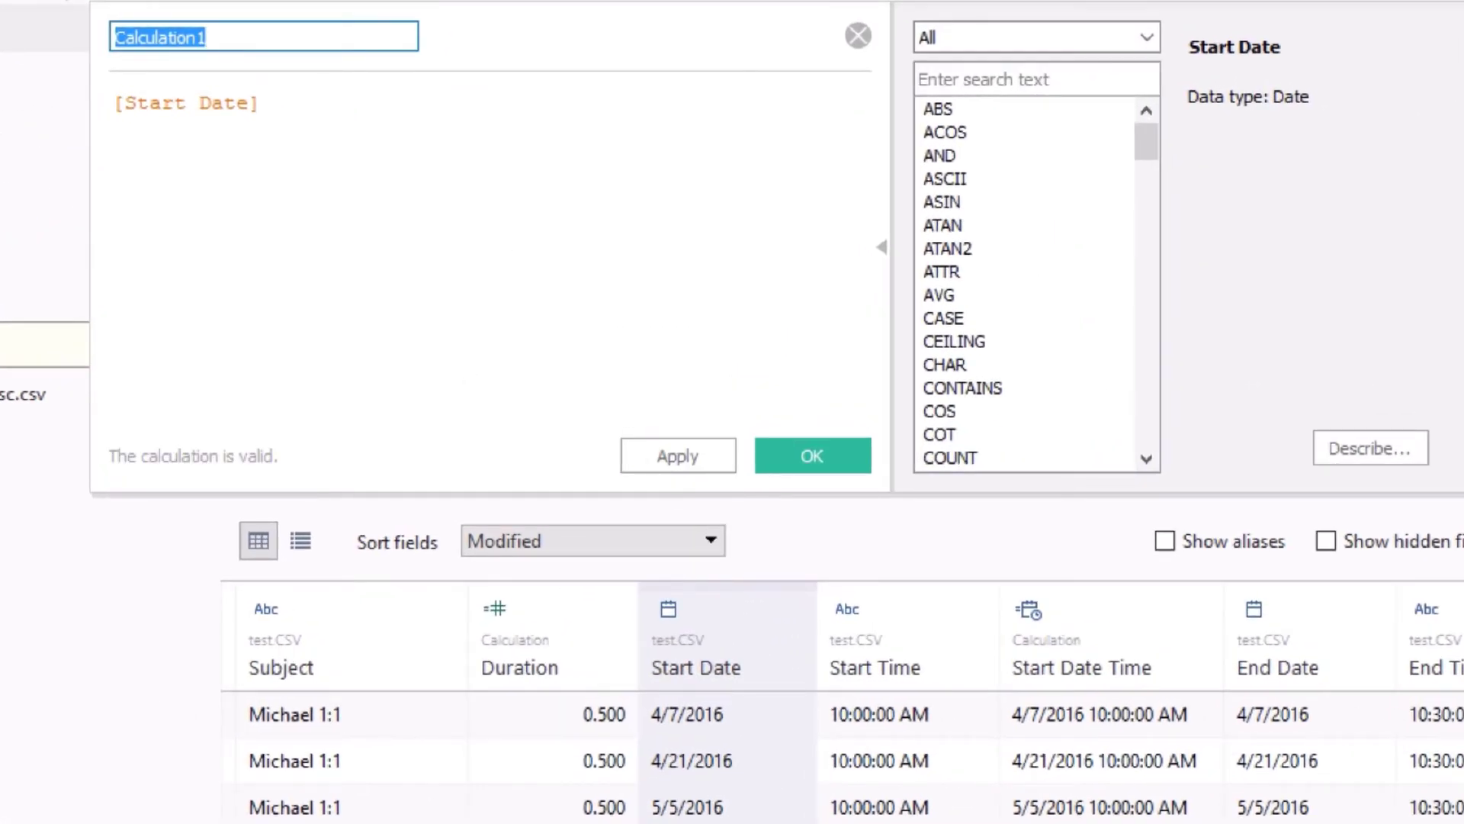
text(Day of W)
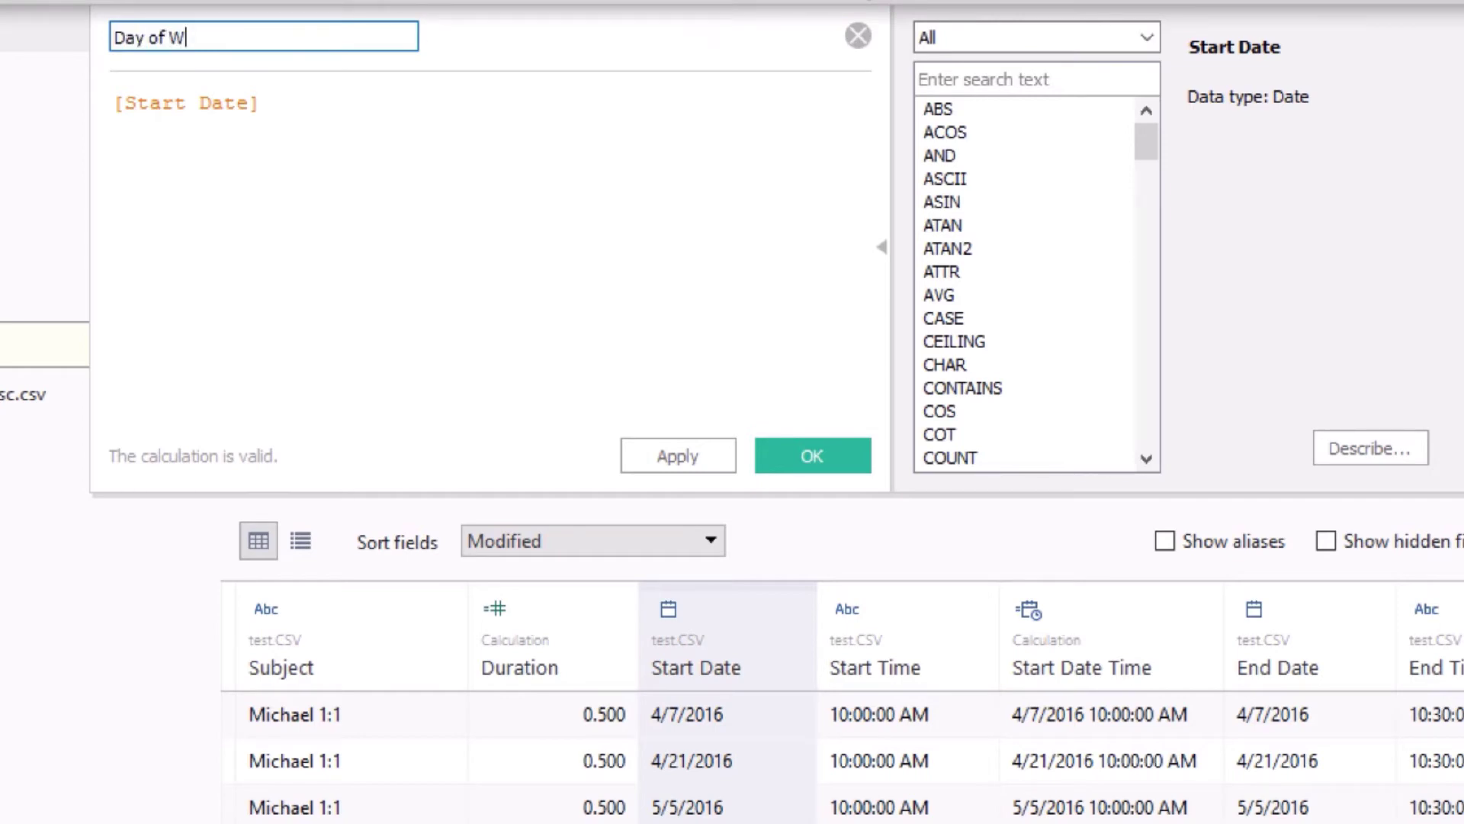
text(eek)
drag(343, 111, 36, 113)
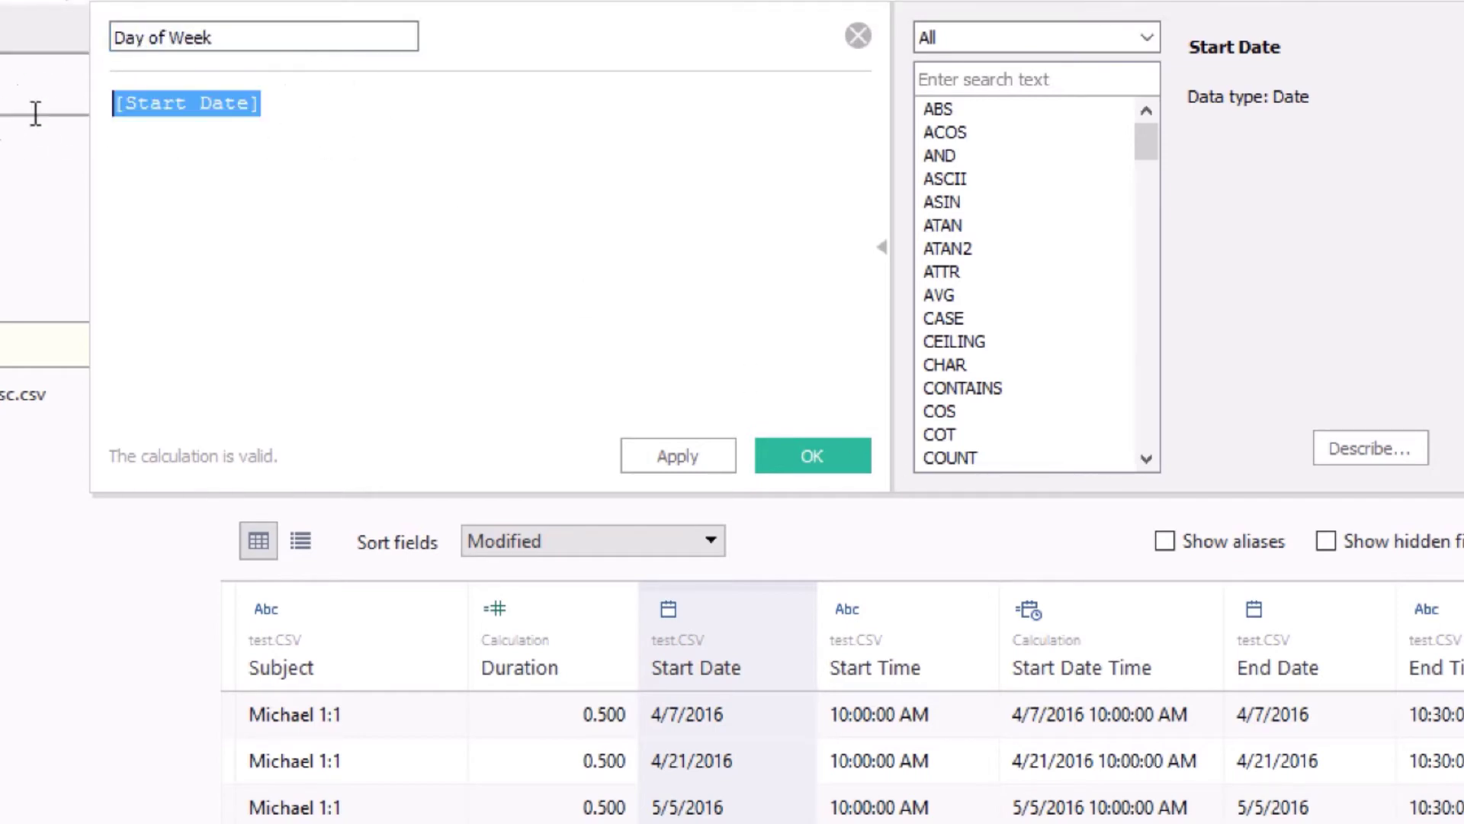
key(BackSpace)
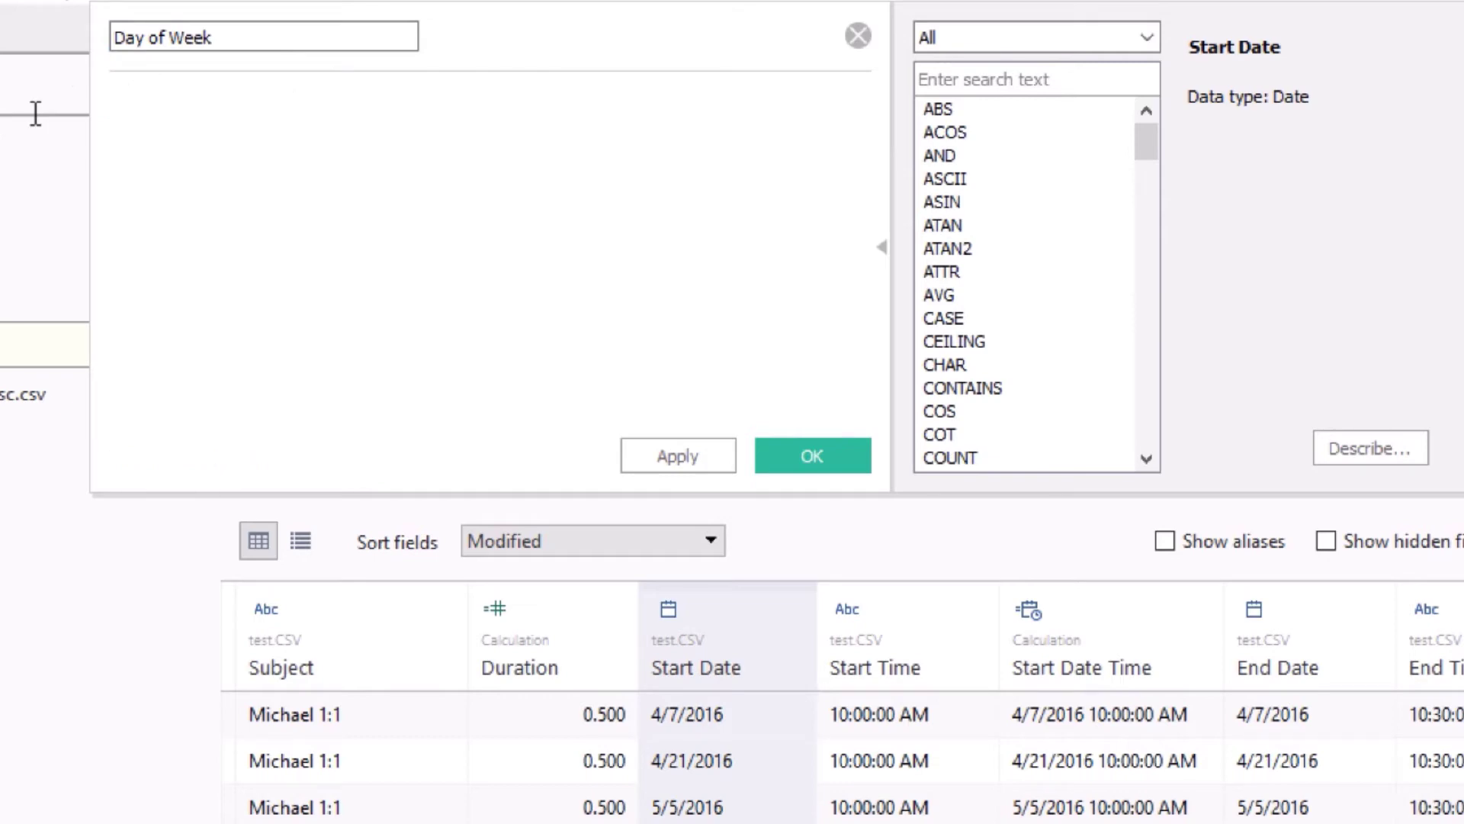
text(DATENAME('weekday',[Start Date]))
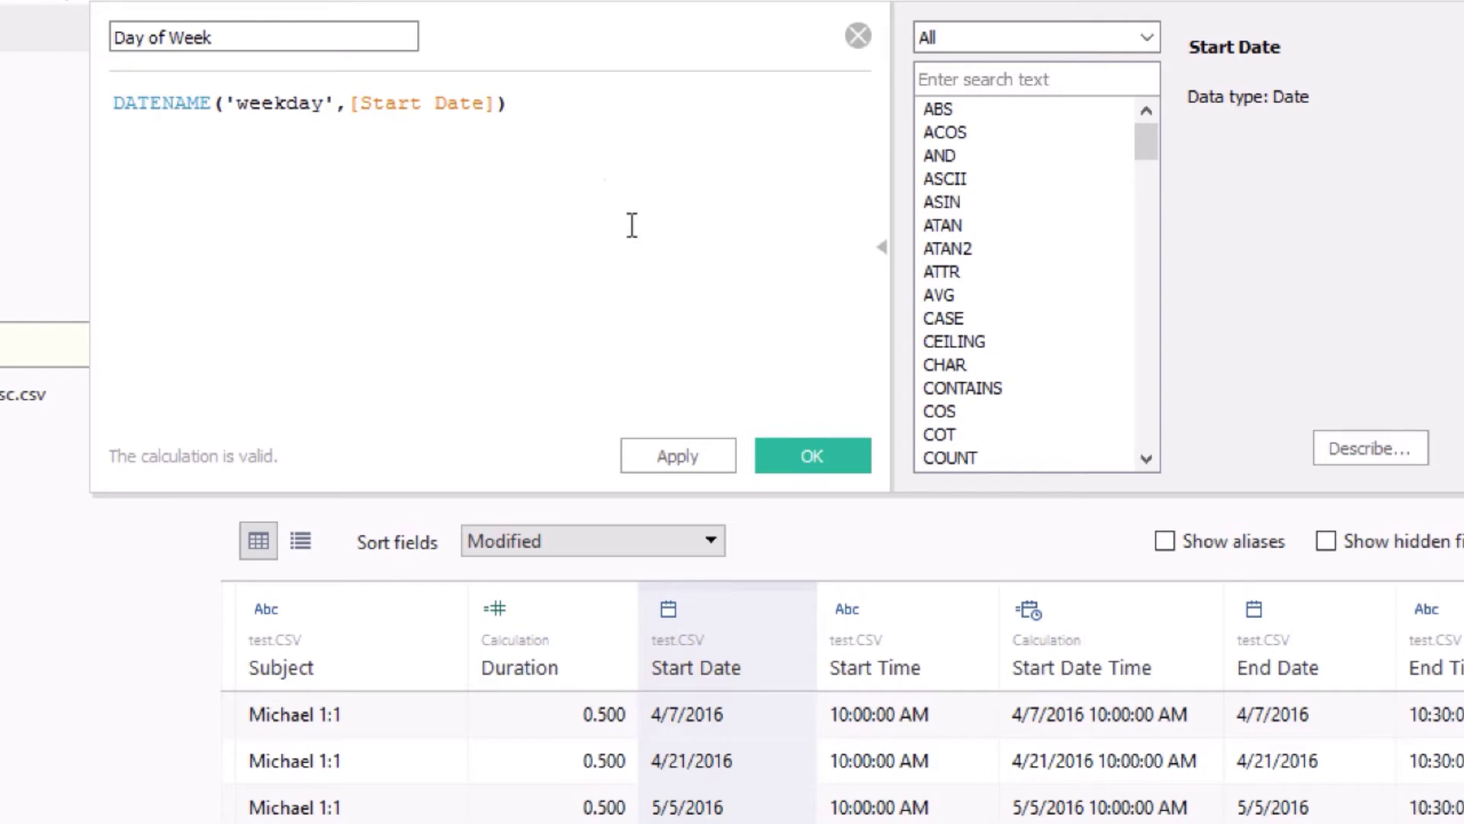
click(792, 452)
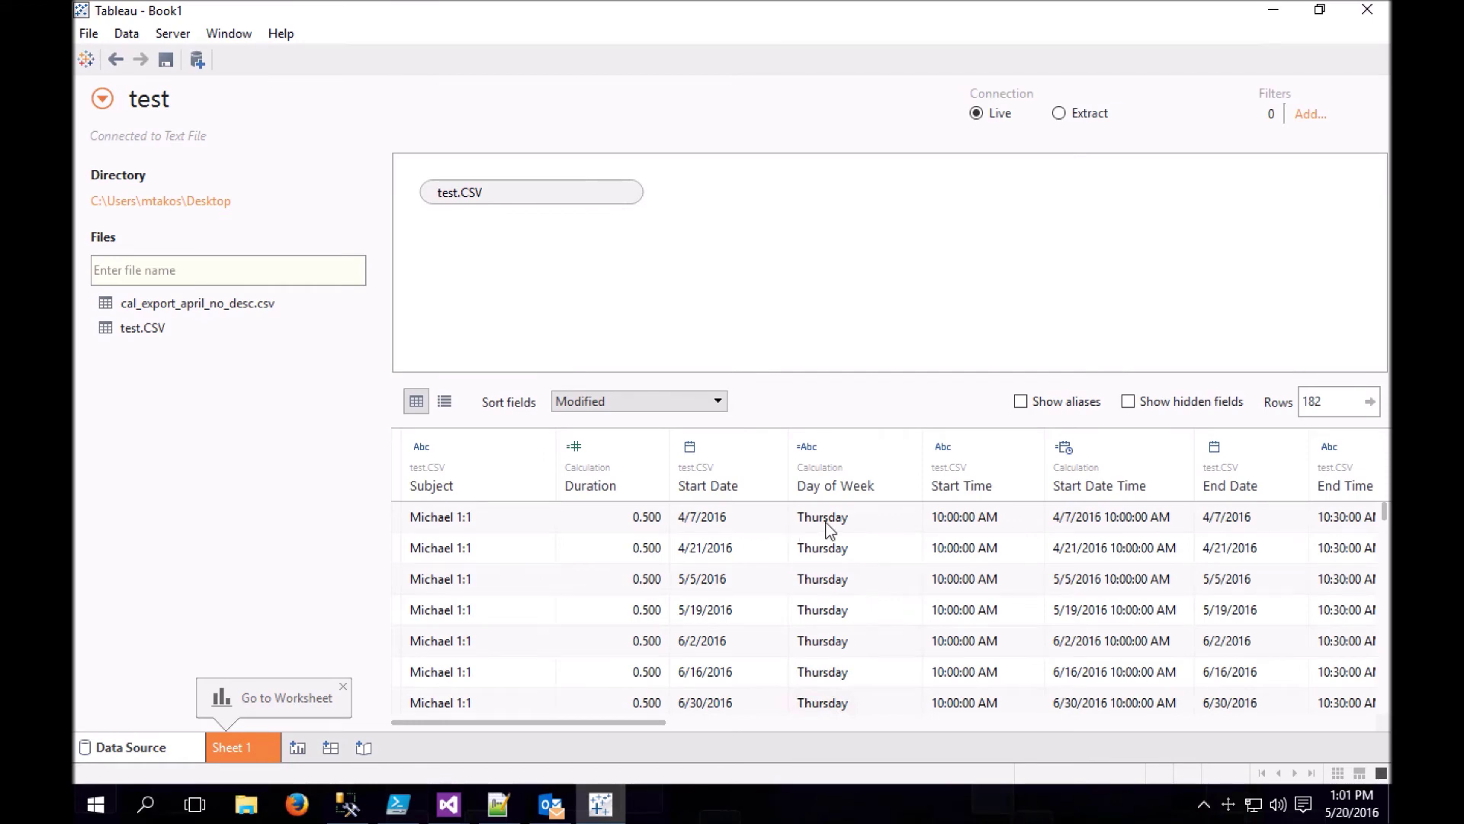
On Sheet 1, put Categories on Rows and show SUM(Duration) as text values
click(343, 685)
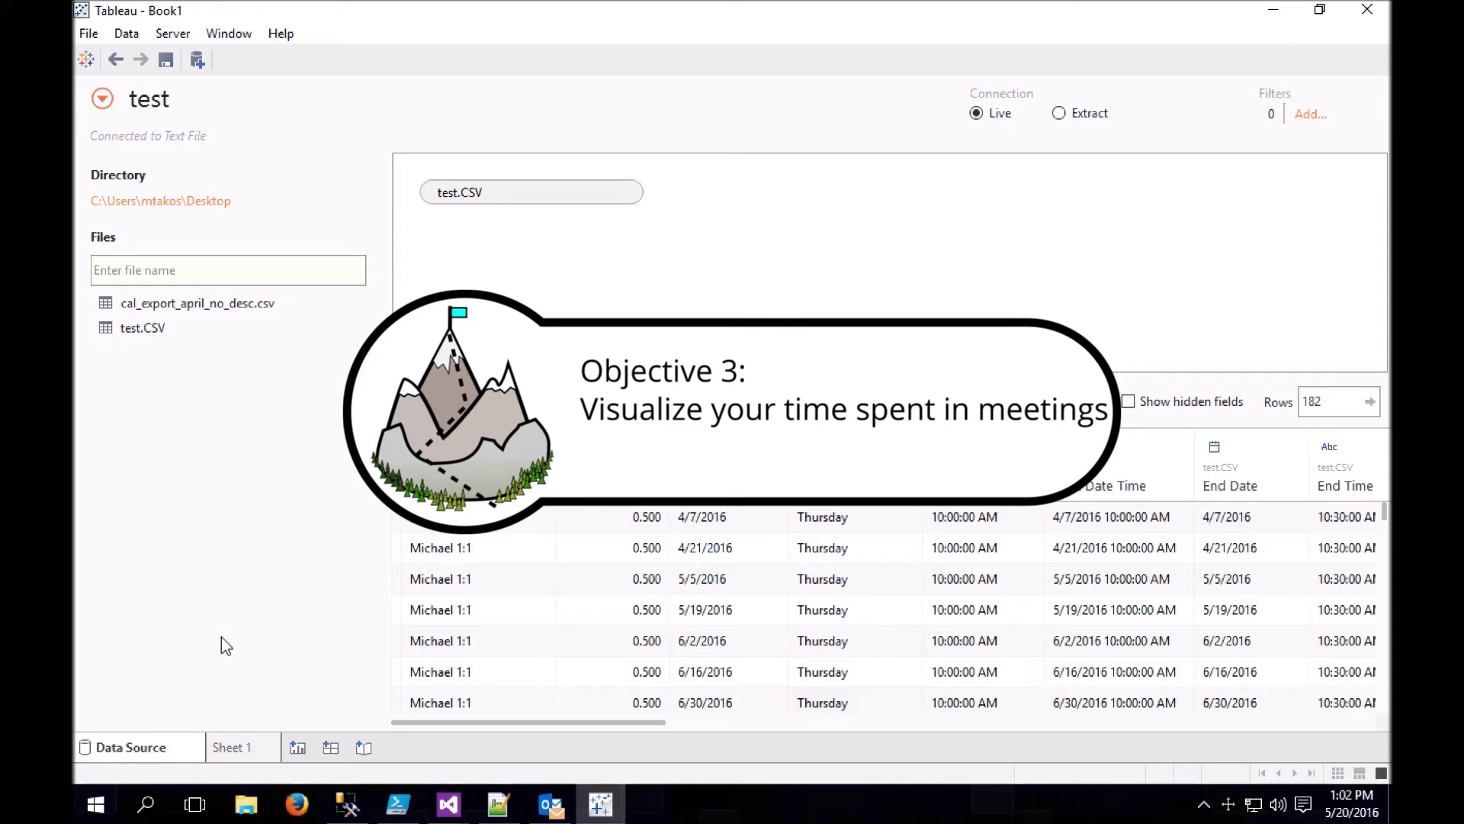
click(235, 747)
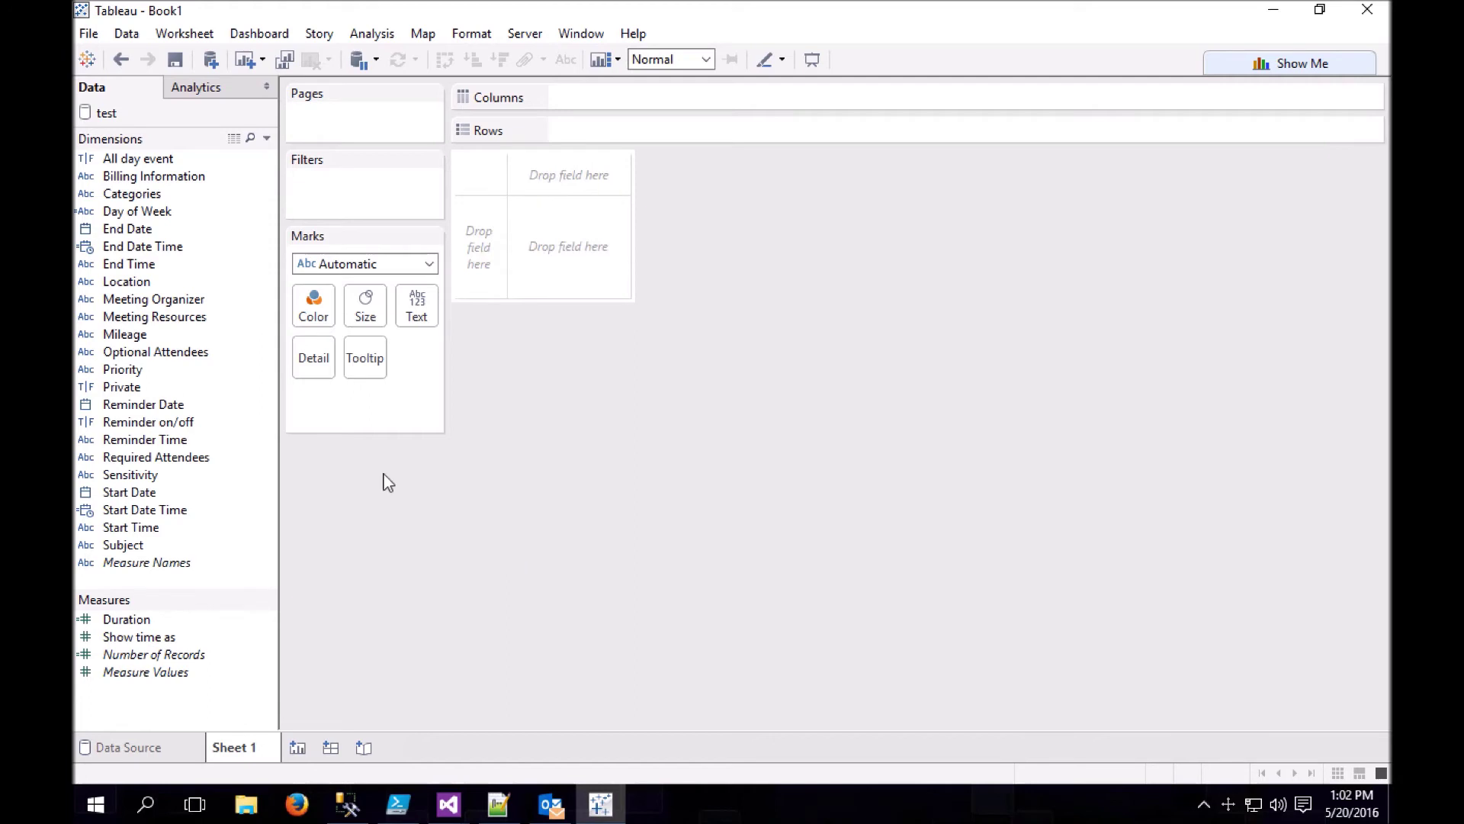
click(122, 193)
drag(122, 193, 480, 239)
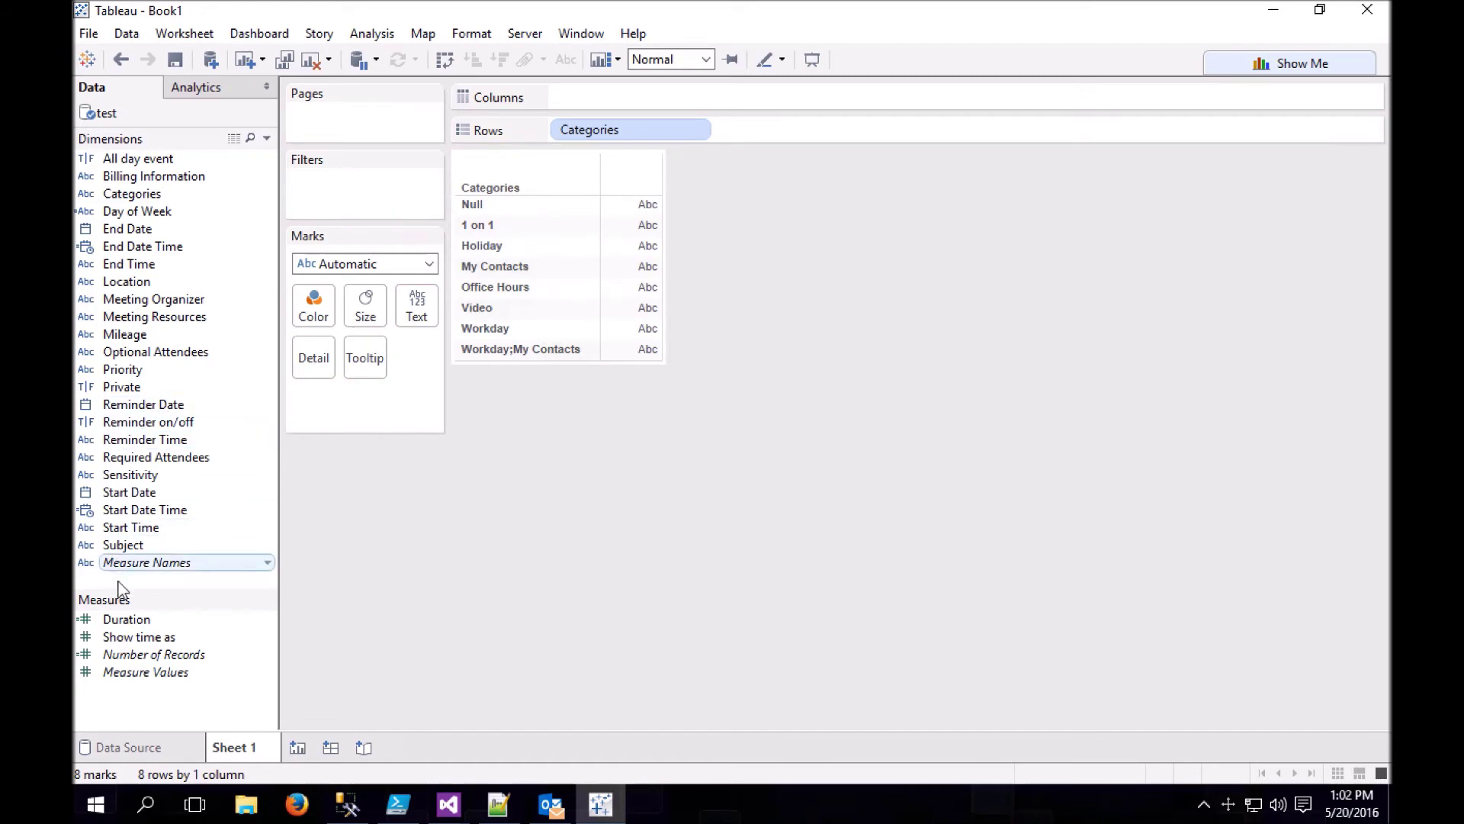
click(127, 620)
drag(128, 620, 630, 276)
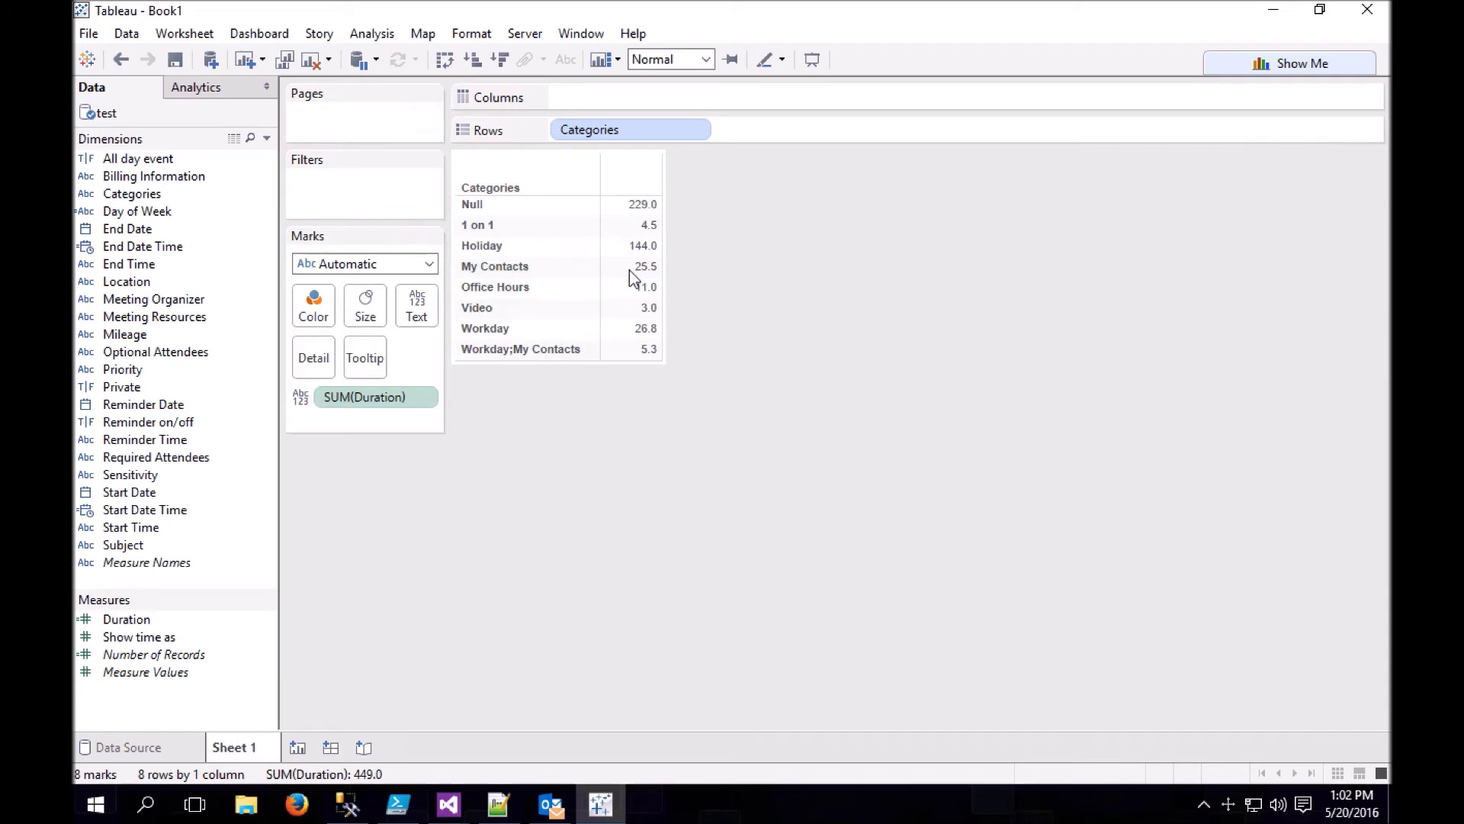
Turn the category table into a pie chart of SUM(Duration) labelled by category name
click(1281, 67)
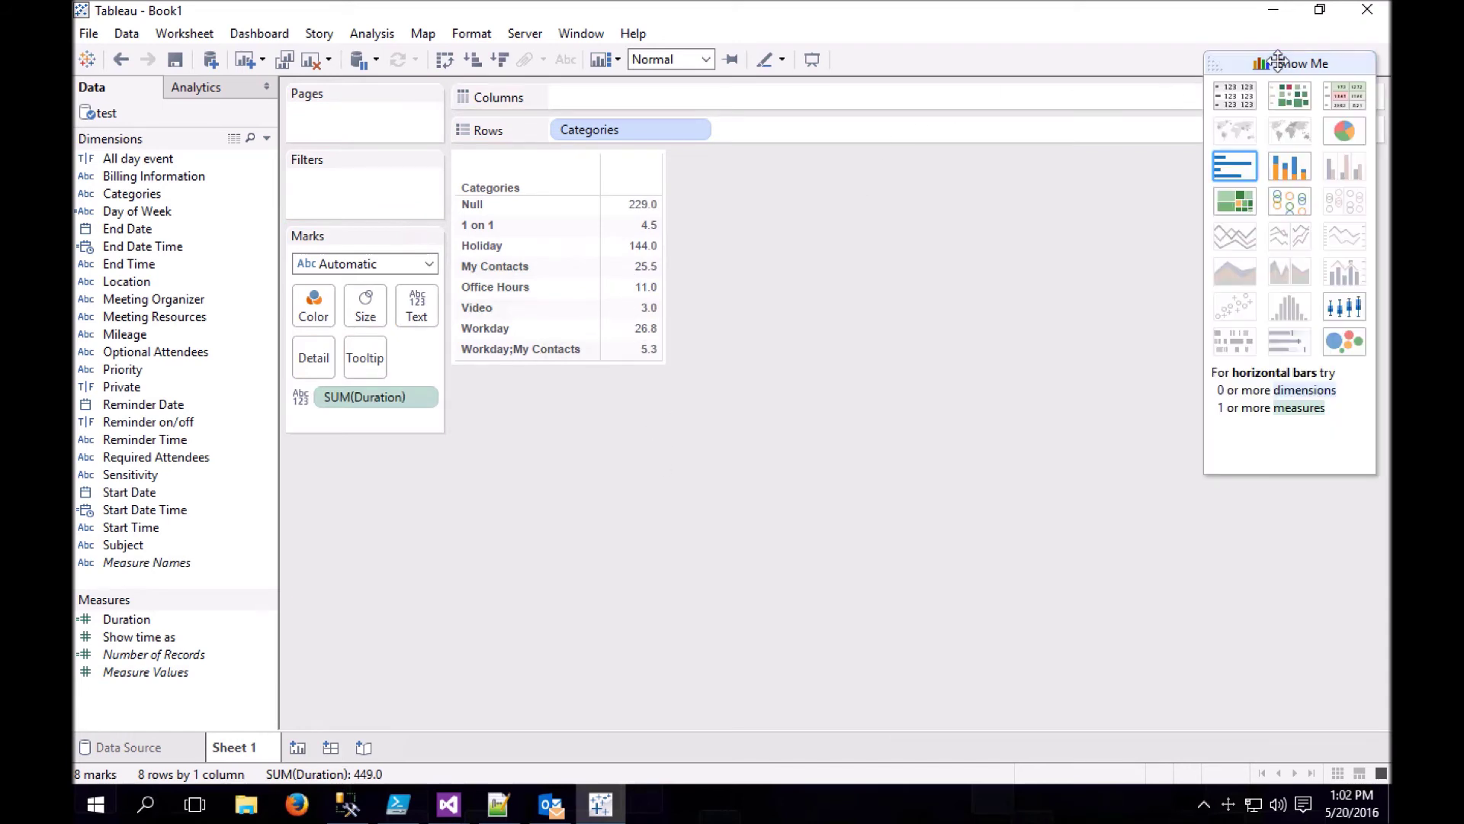
click(1342, 131)
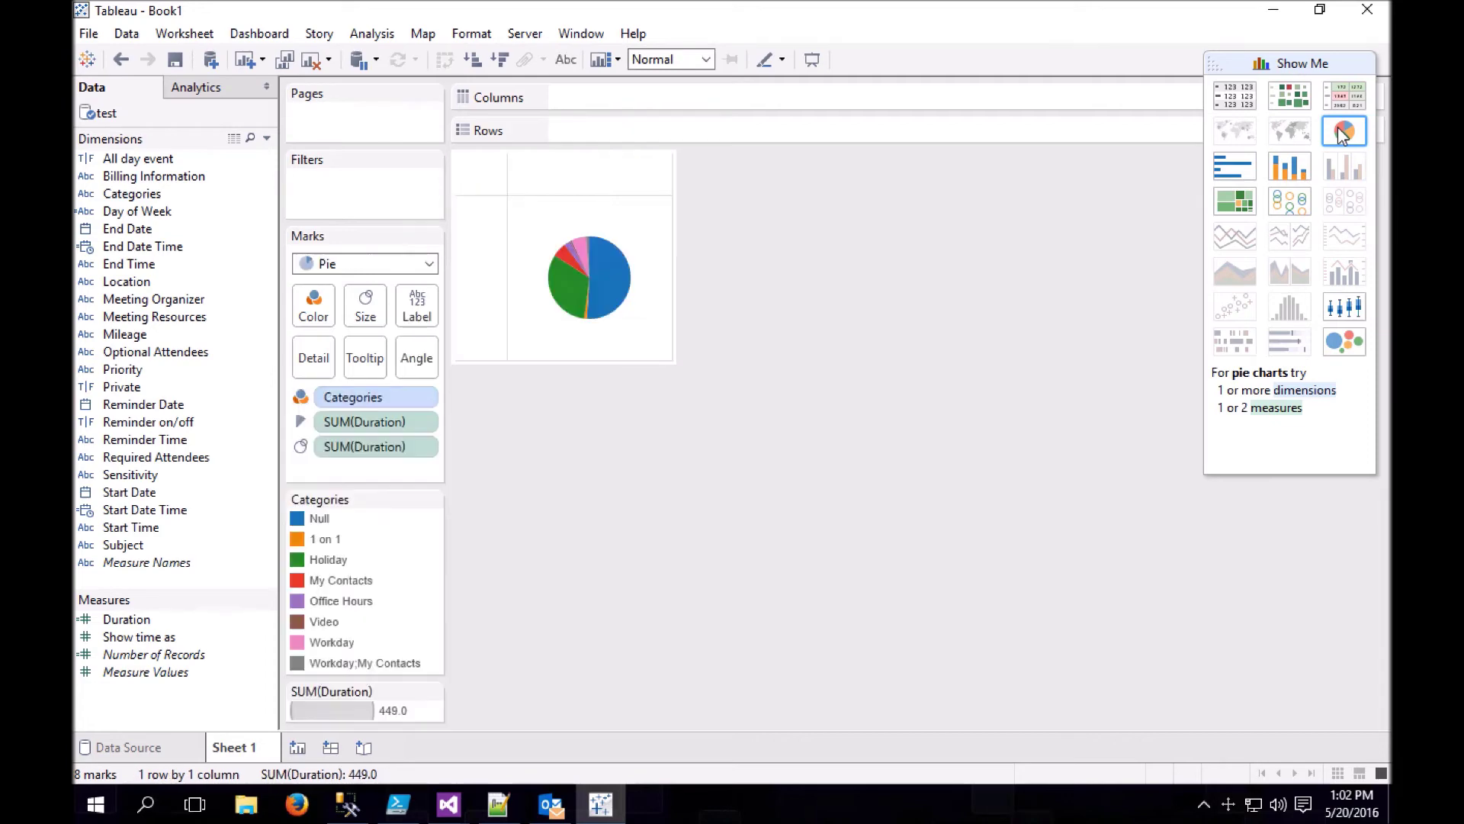
drag(114, 194, 417, 305)
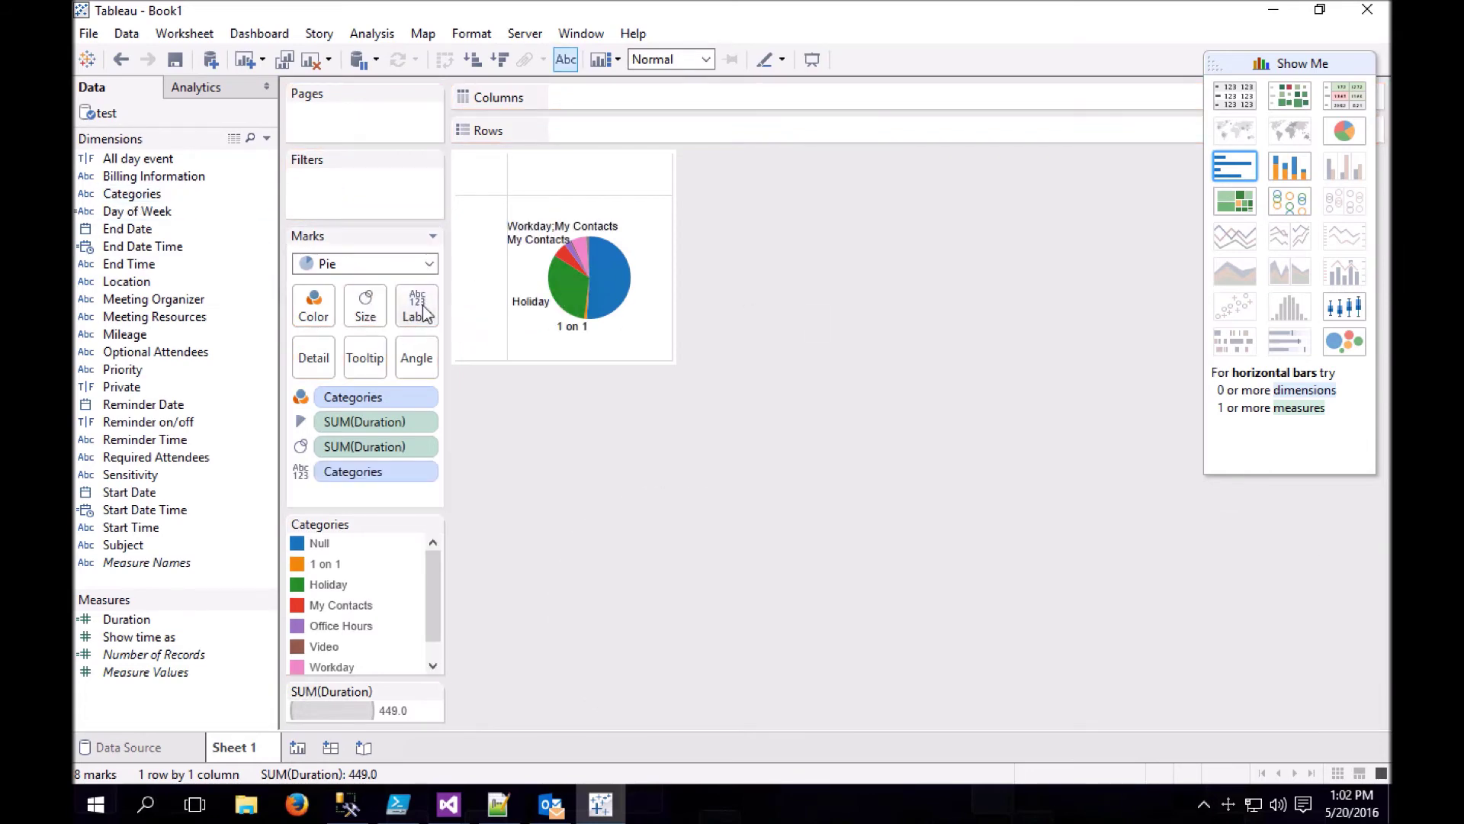
Enlarge the pie chart area, making it wider and taller
click(674, 349)
drag(675, 349, 938, 575)
click(791, 385)
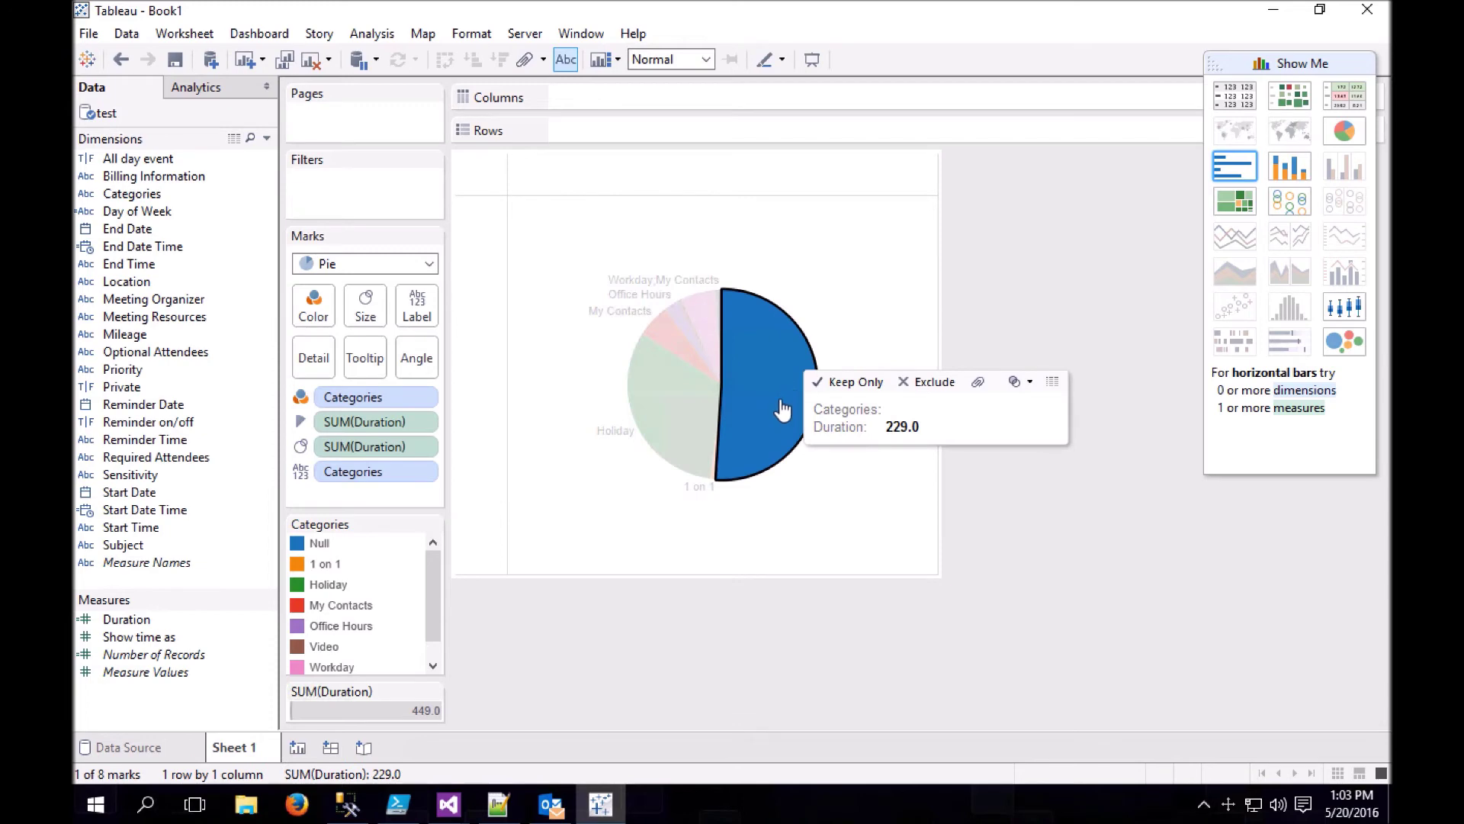
Clear the Null slice selection and filter the pie to All day event False
mouse_move(777, 396)
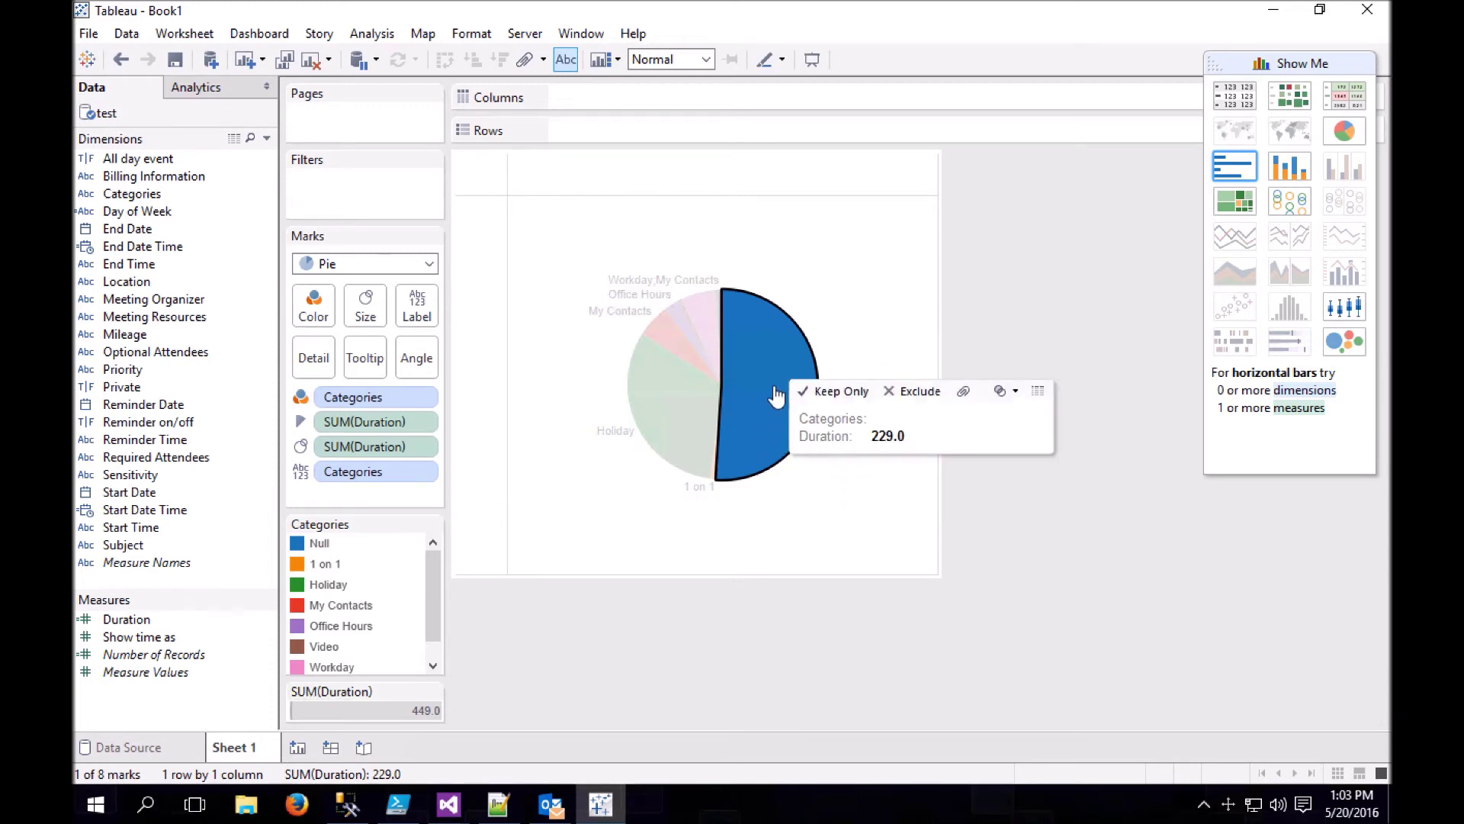
click(539, 317)
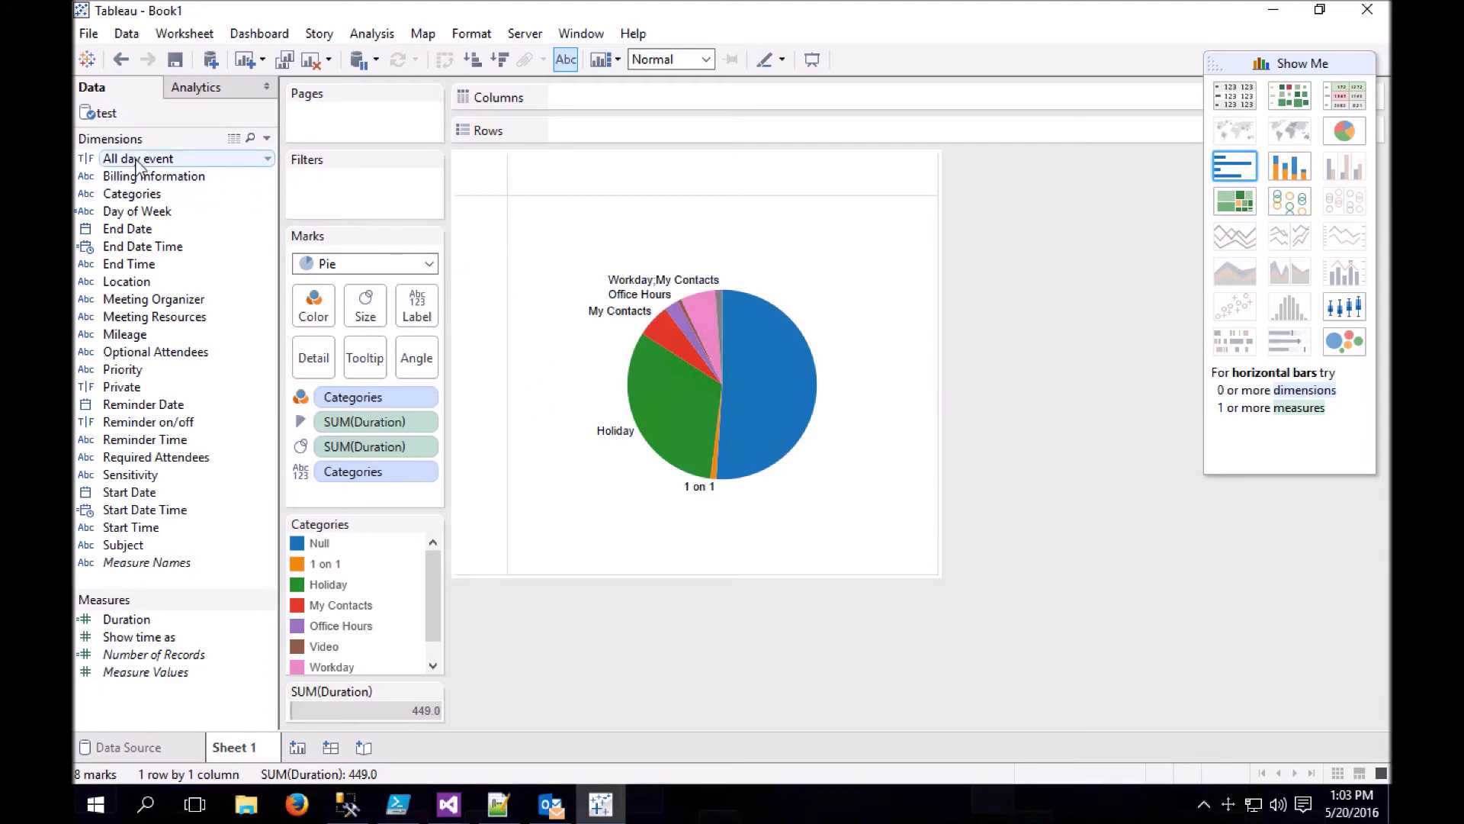
drag(118, 158, 328, 171)
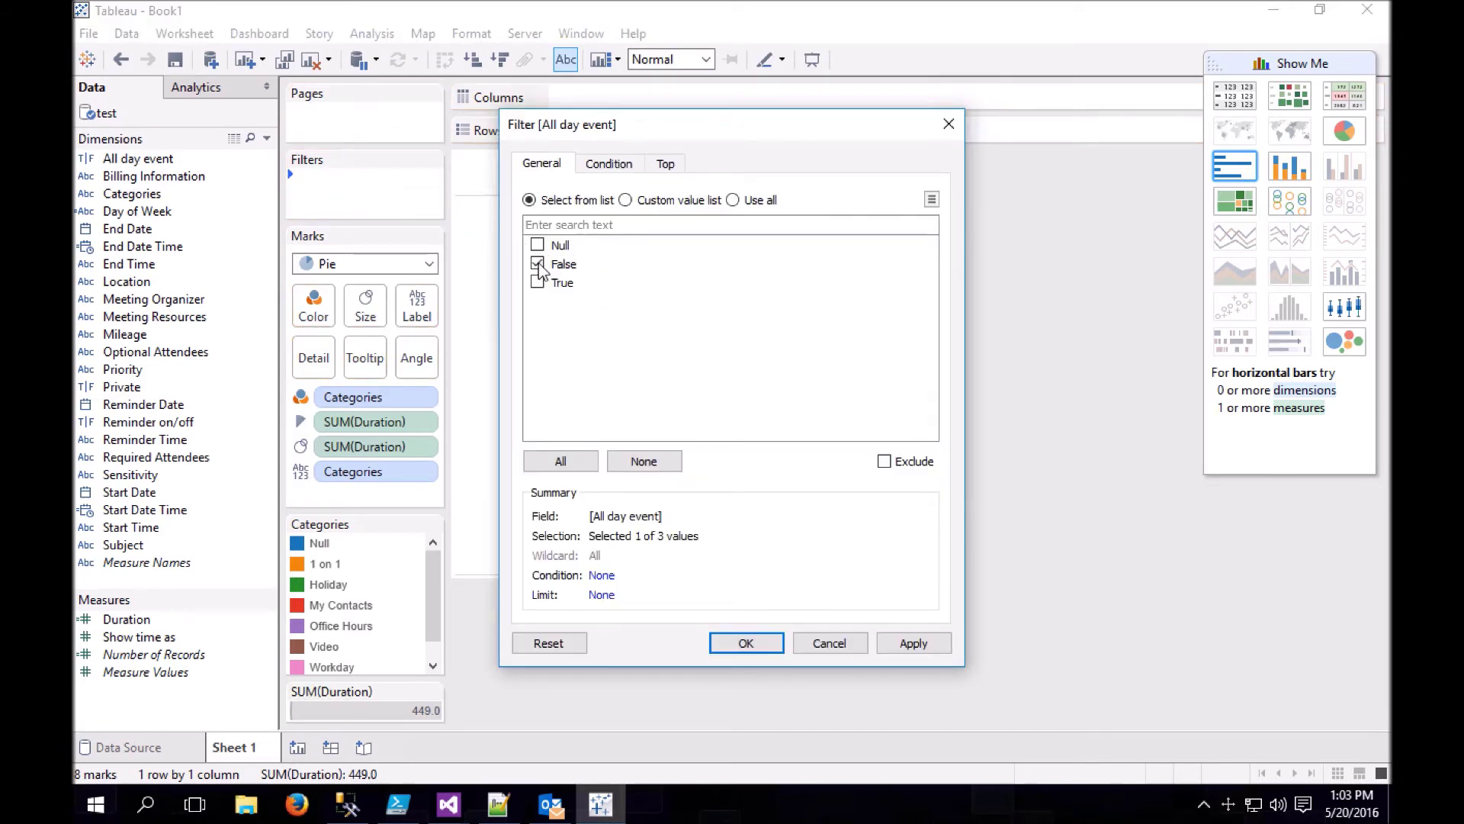
click(746, 643)
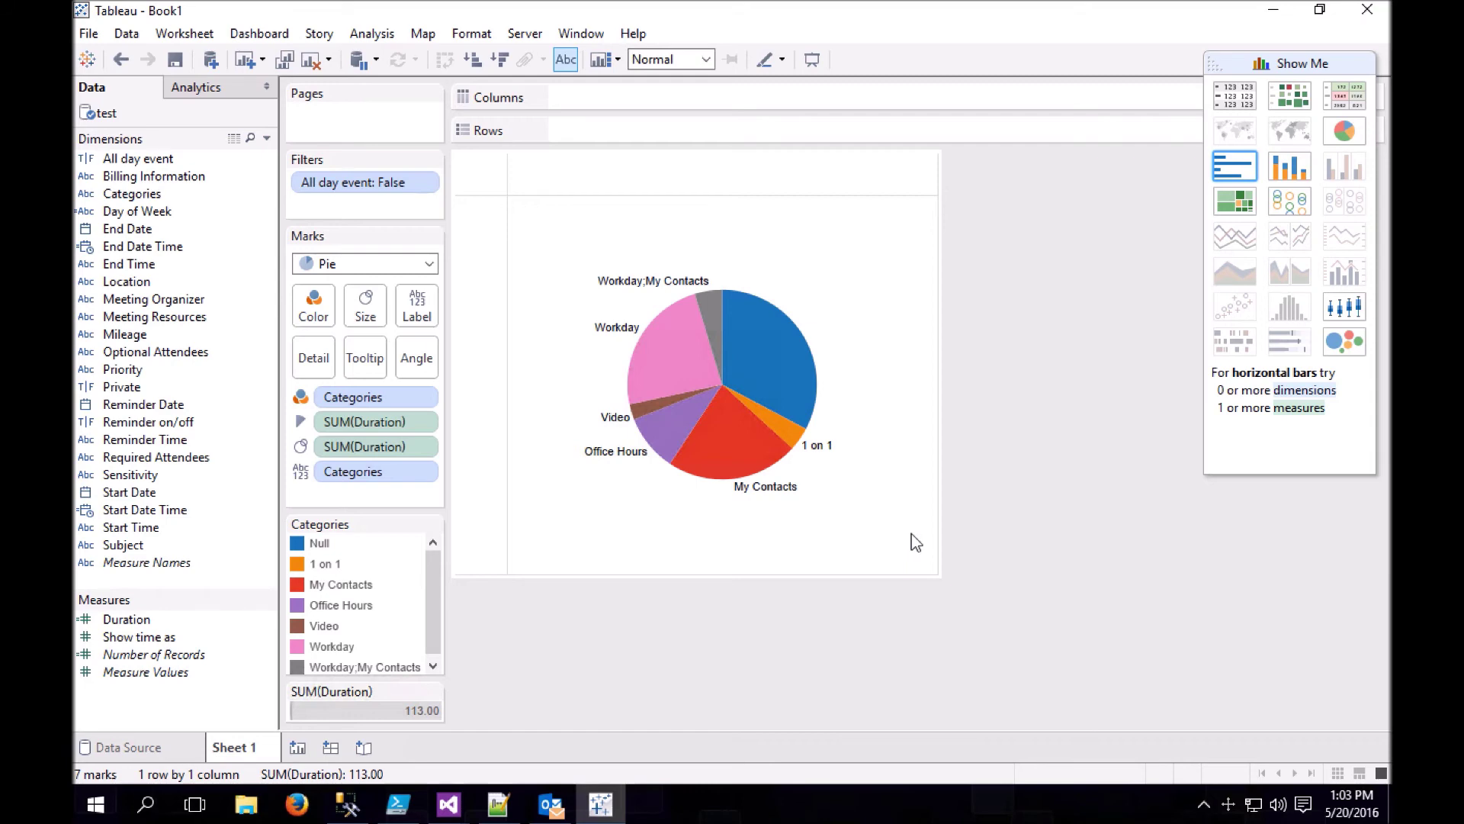
Add a new worksheet filtered to All day event False
click(298, 748)
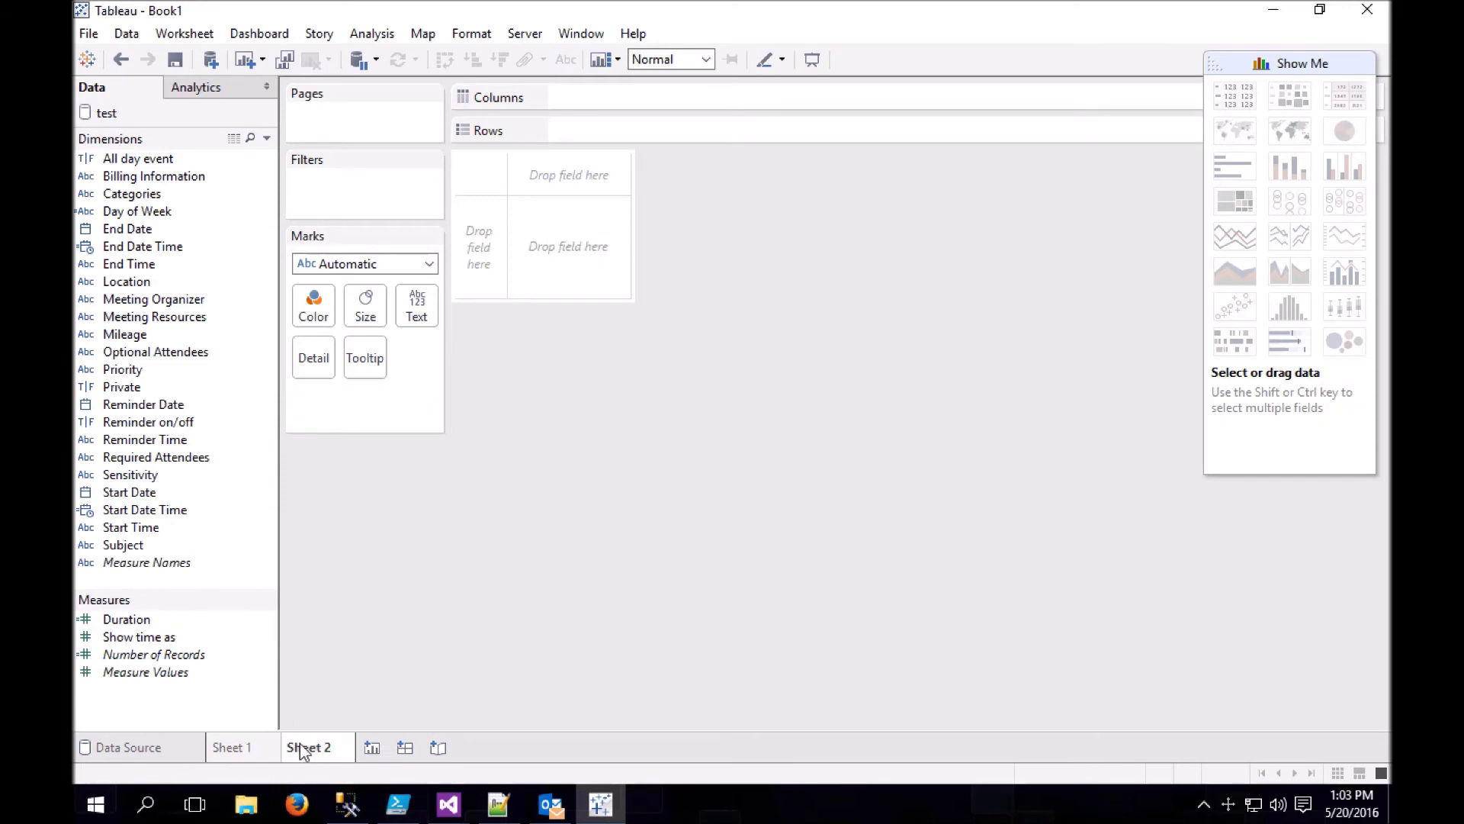
click(138, 159)
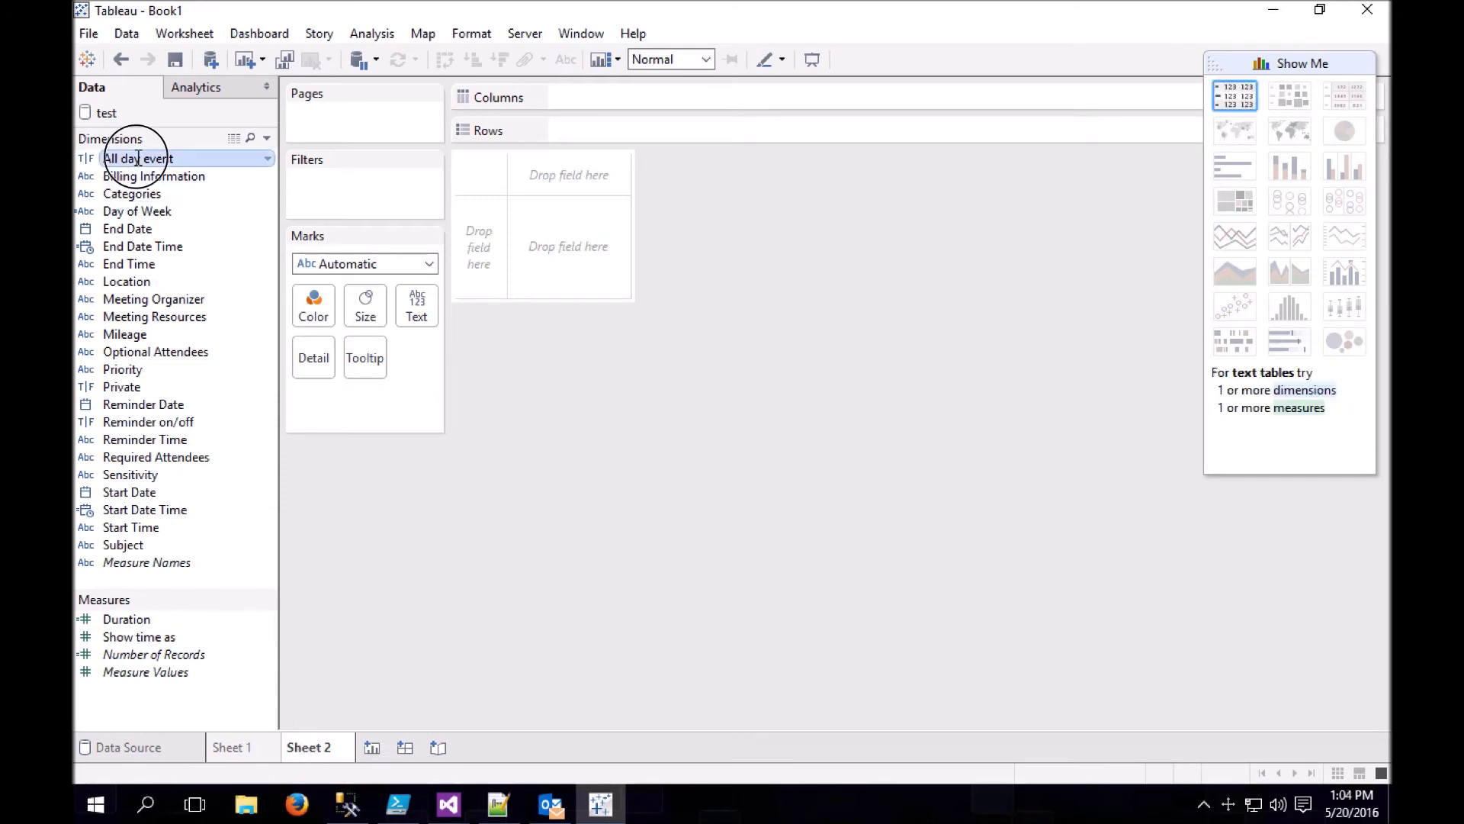
drag(138, 159, 321, 180)
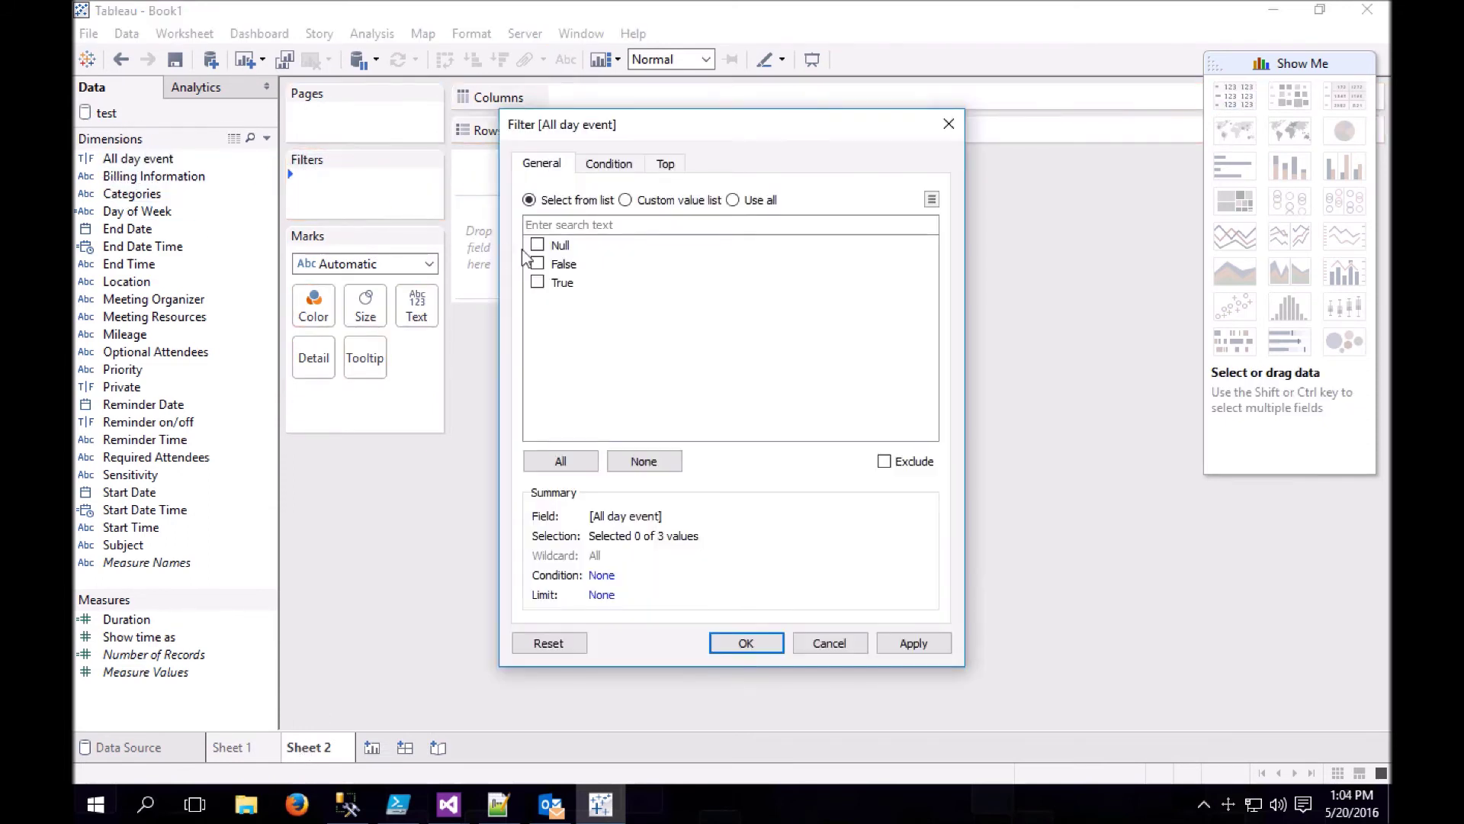
click(537, 264)
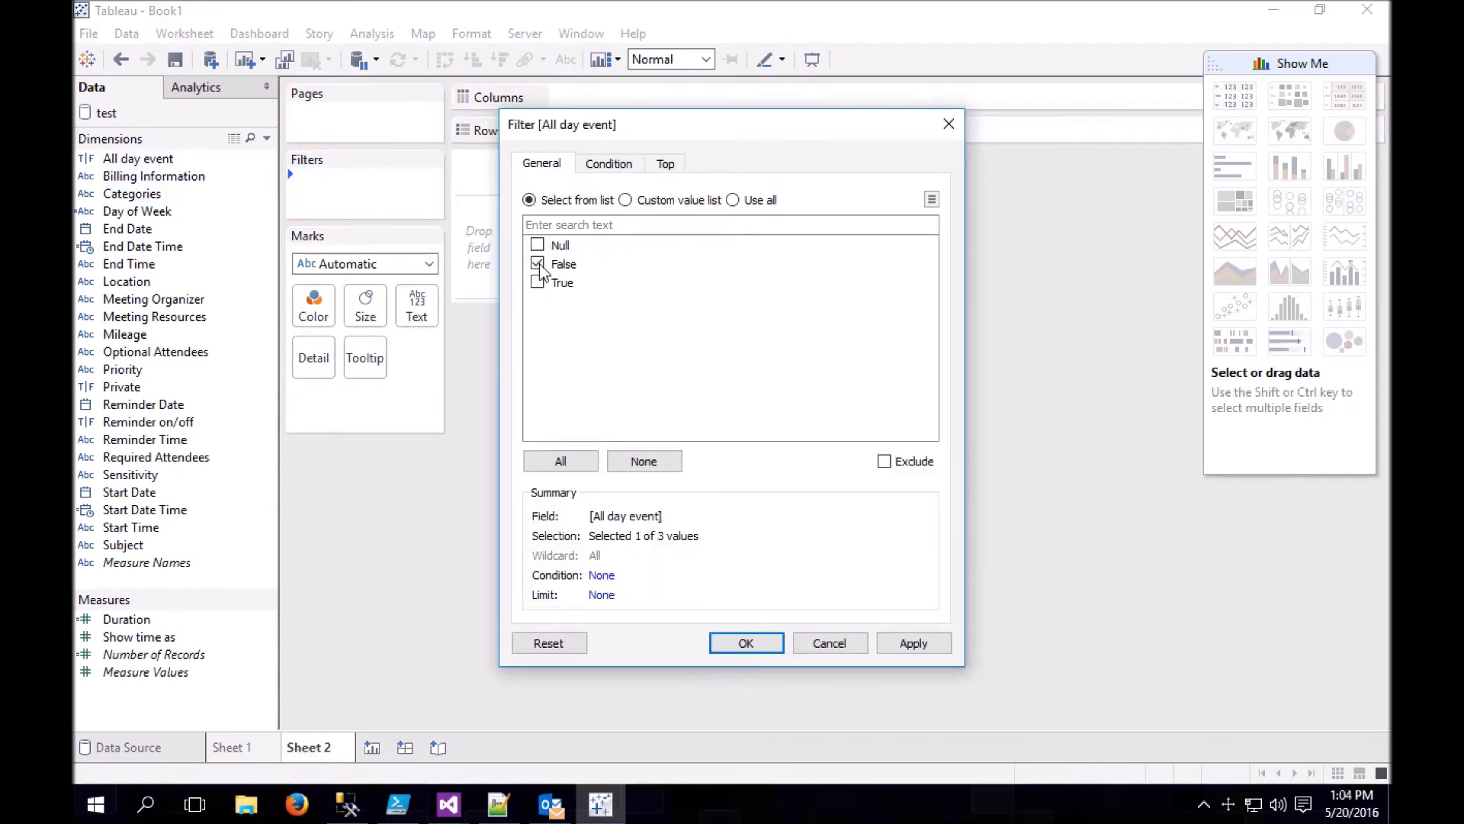
click(746, 644)
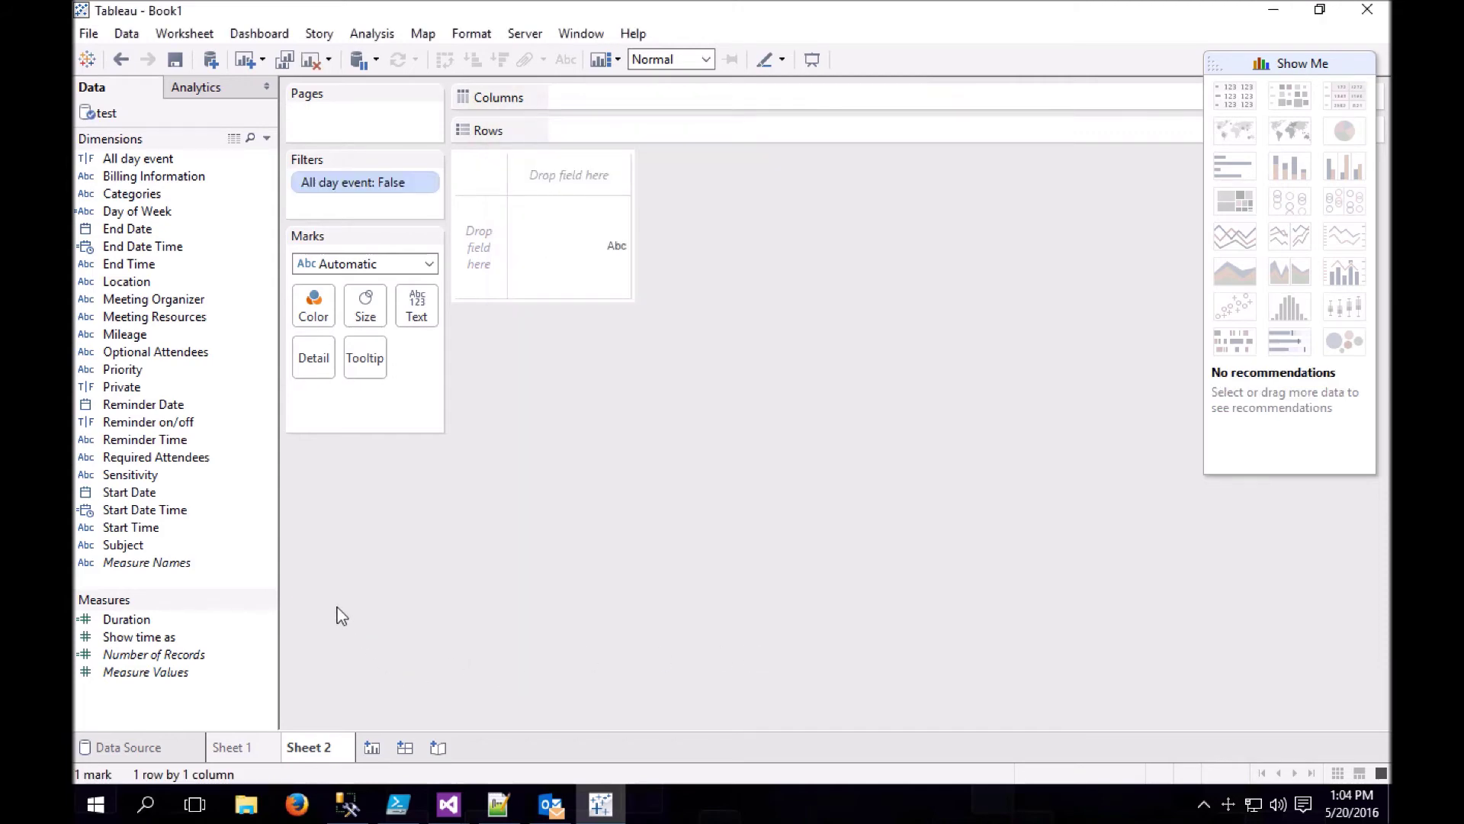
Show total Duration by Day of Week as horizontal bars with the whole chart visible
drag(118, 622, 556, 229)
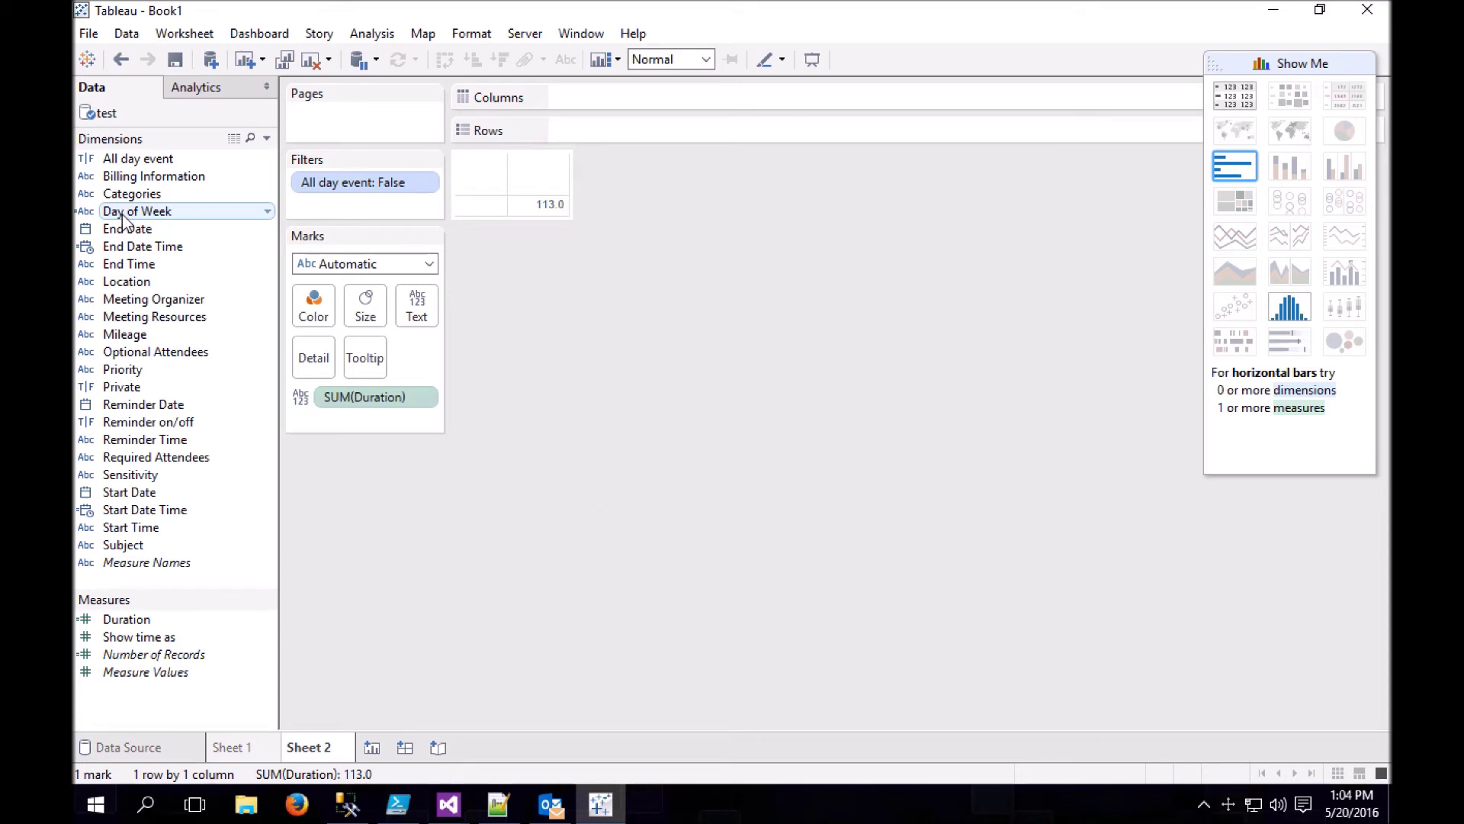
drag(124, 219, 469, 212)
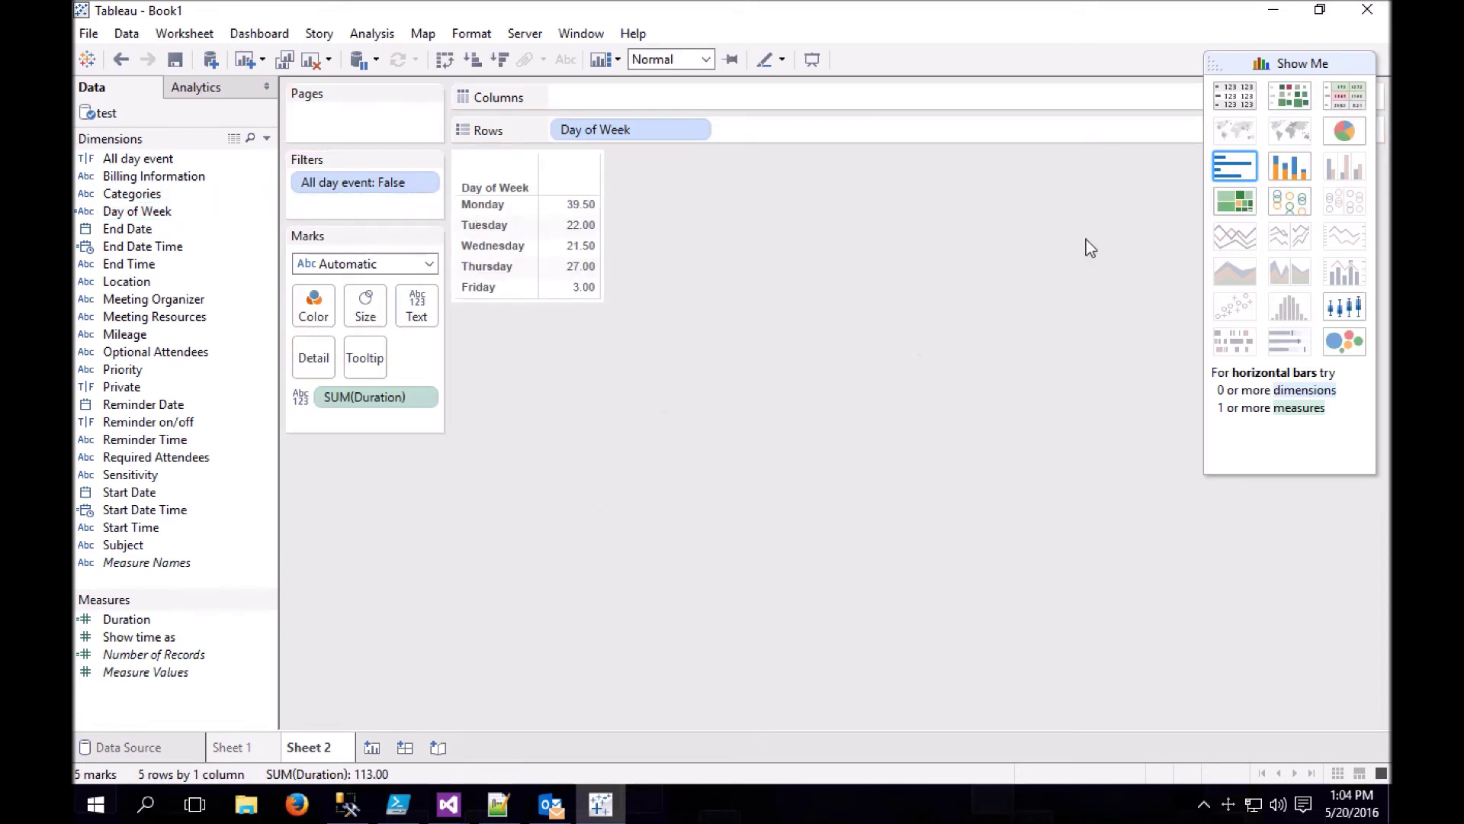
click(1233, 167)
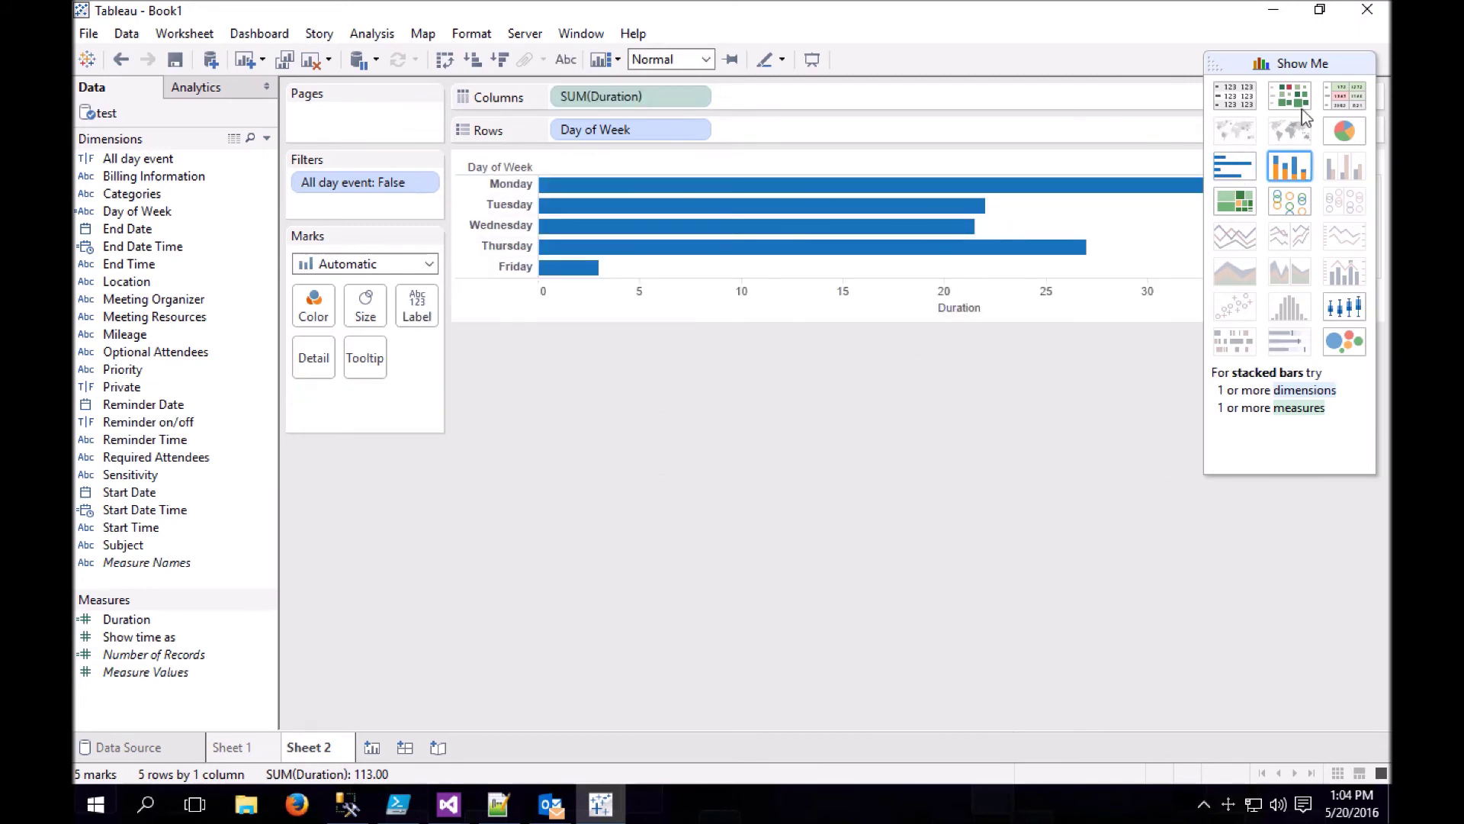
click(1303, 63)
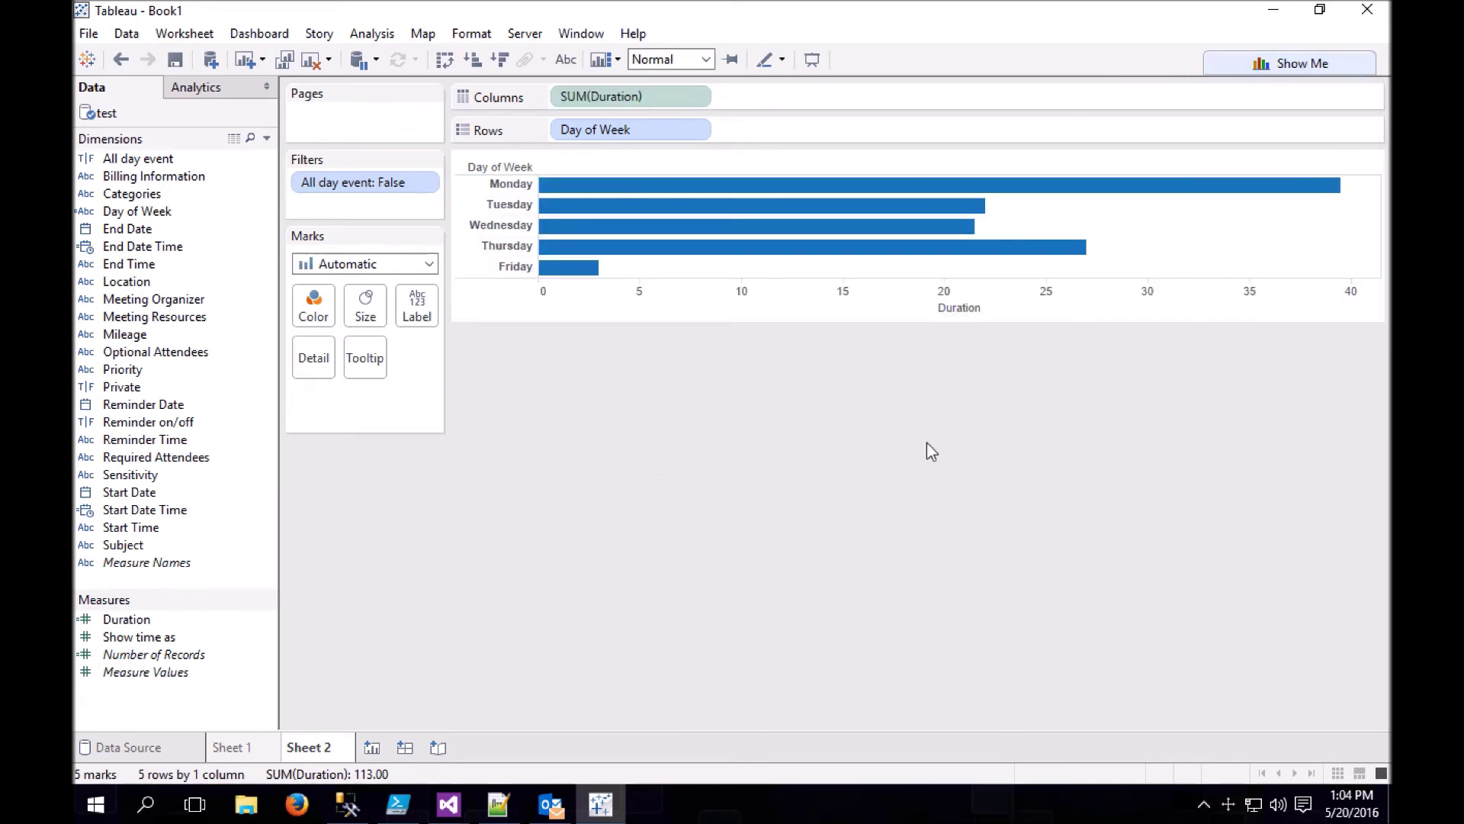
click(126, 197)
Colour the weekday bars by Categories, check segment values, then create Sheet 3
drag(126, 197, 313, 309)
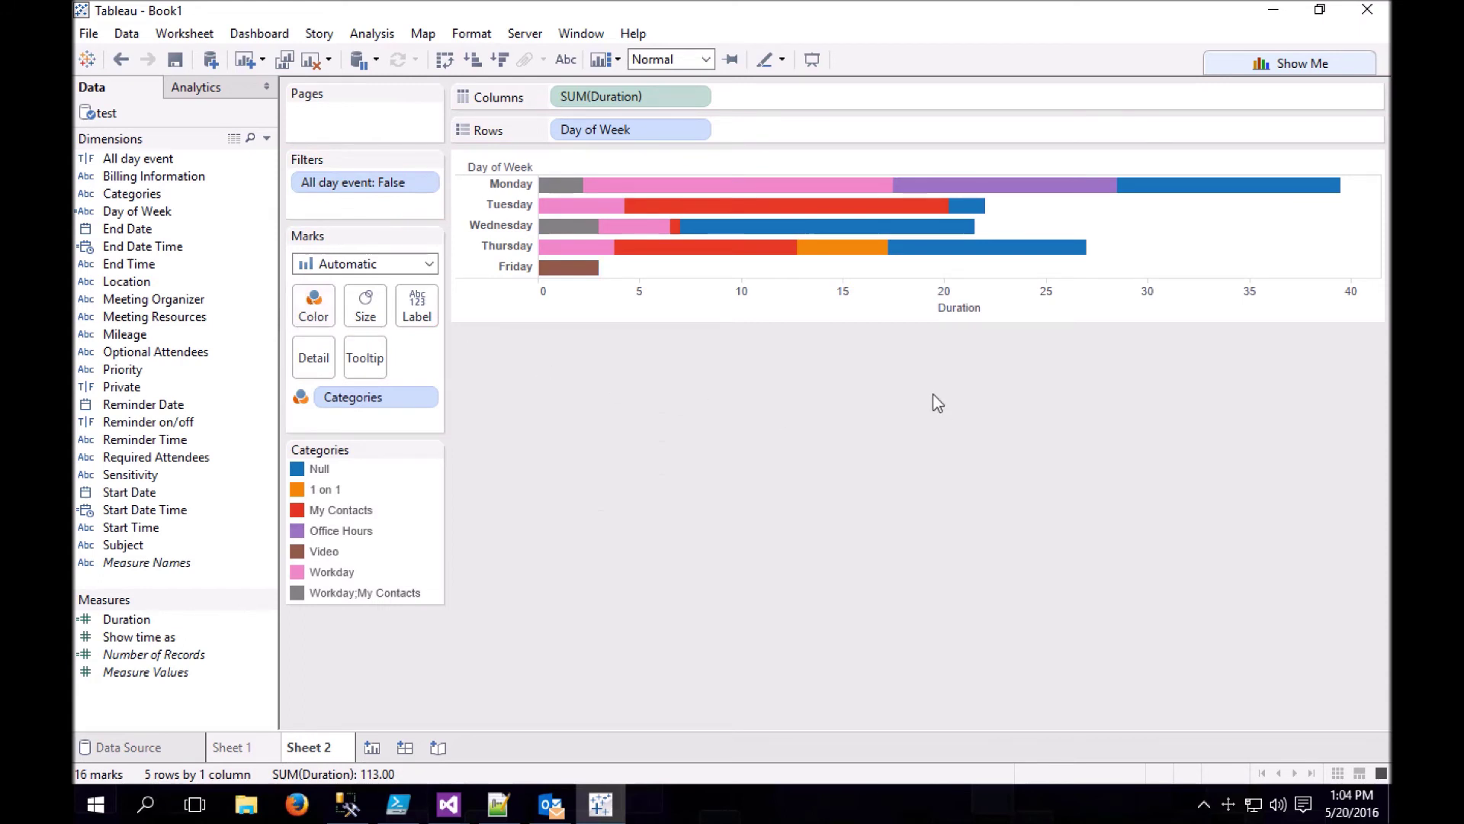
mouse_move(772, 186)
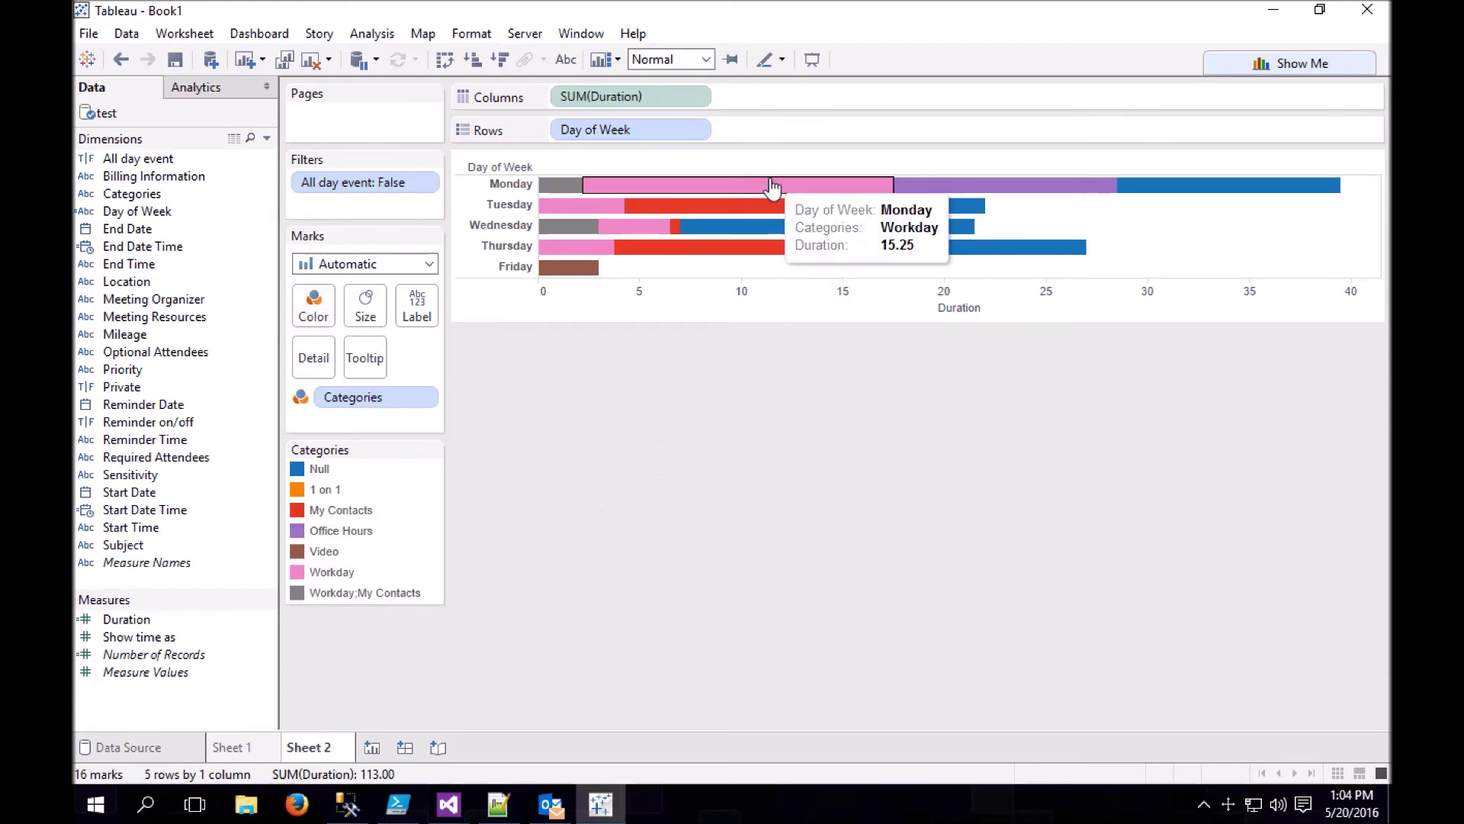
mouse_move(997, 187)
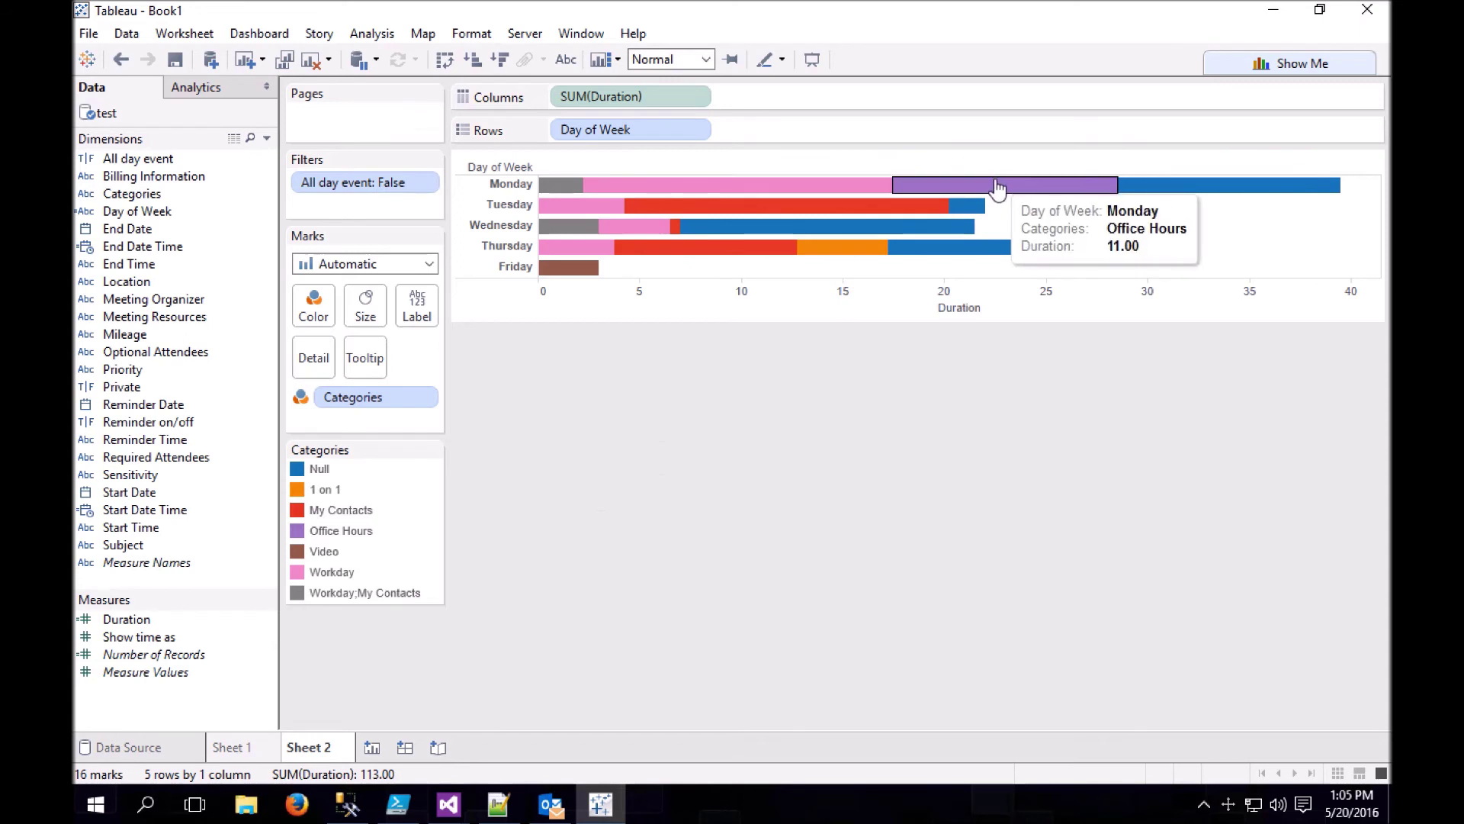
mouse_move(1167, 196)
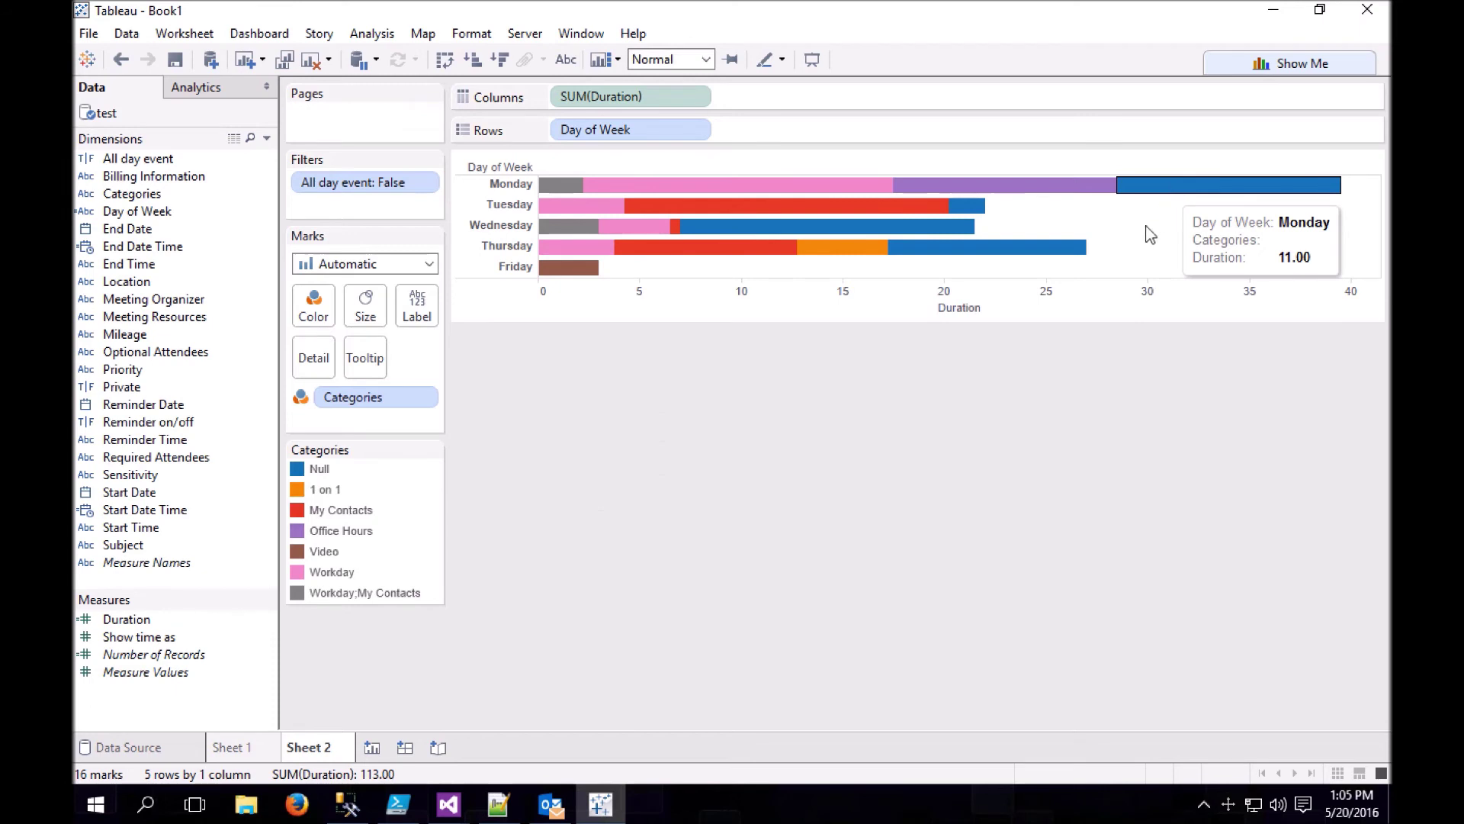
click(372, 749)
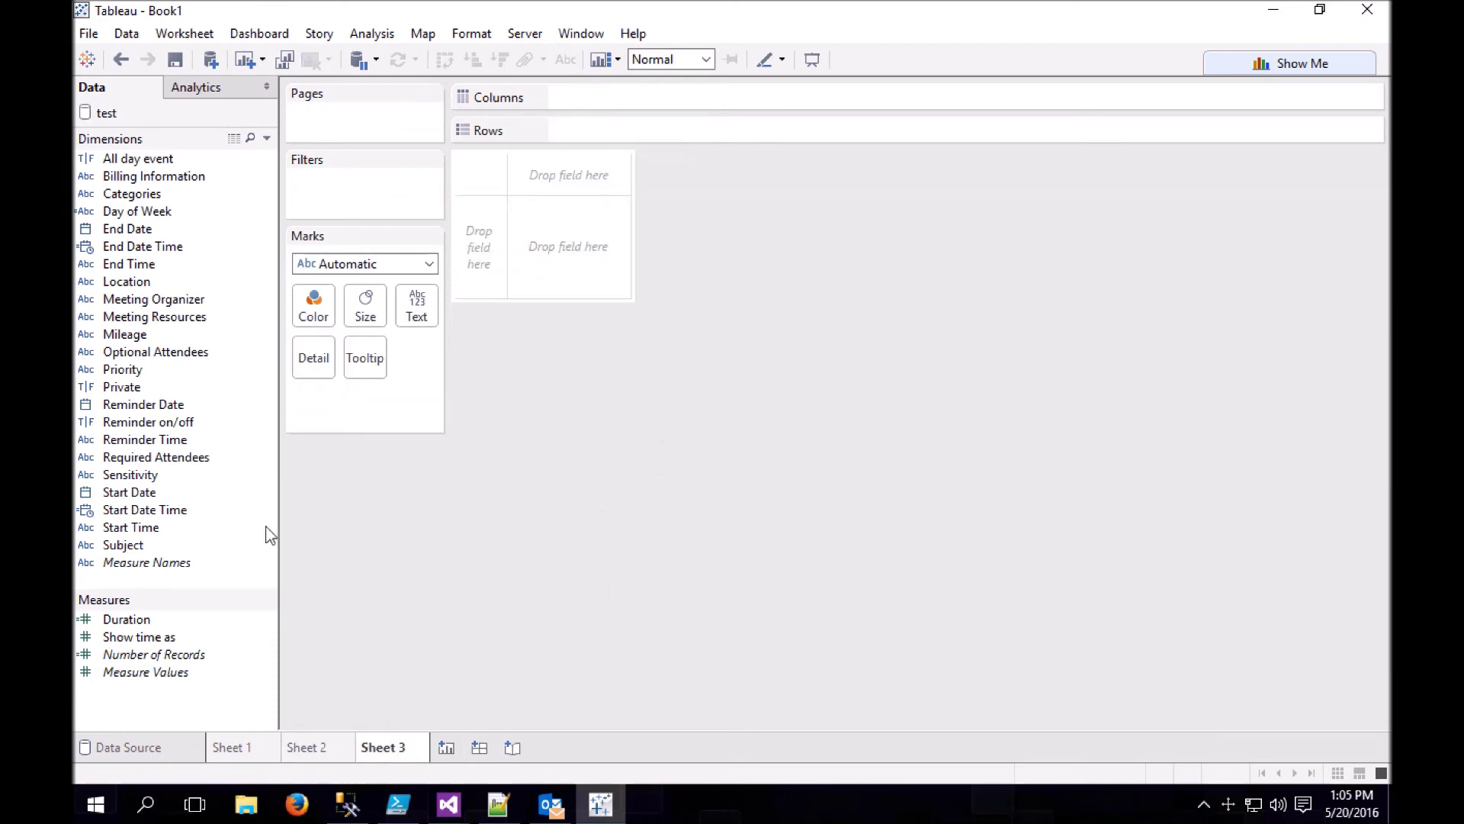
Plot SUM(Duration) by Start Date drilled down to day as a continuous line chart
drag(127, 625, 578, 262)
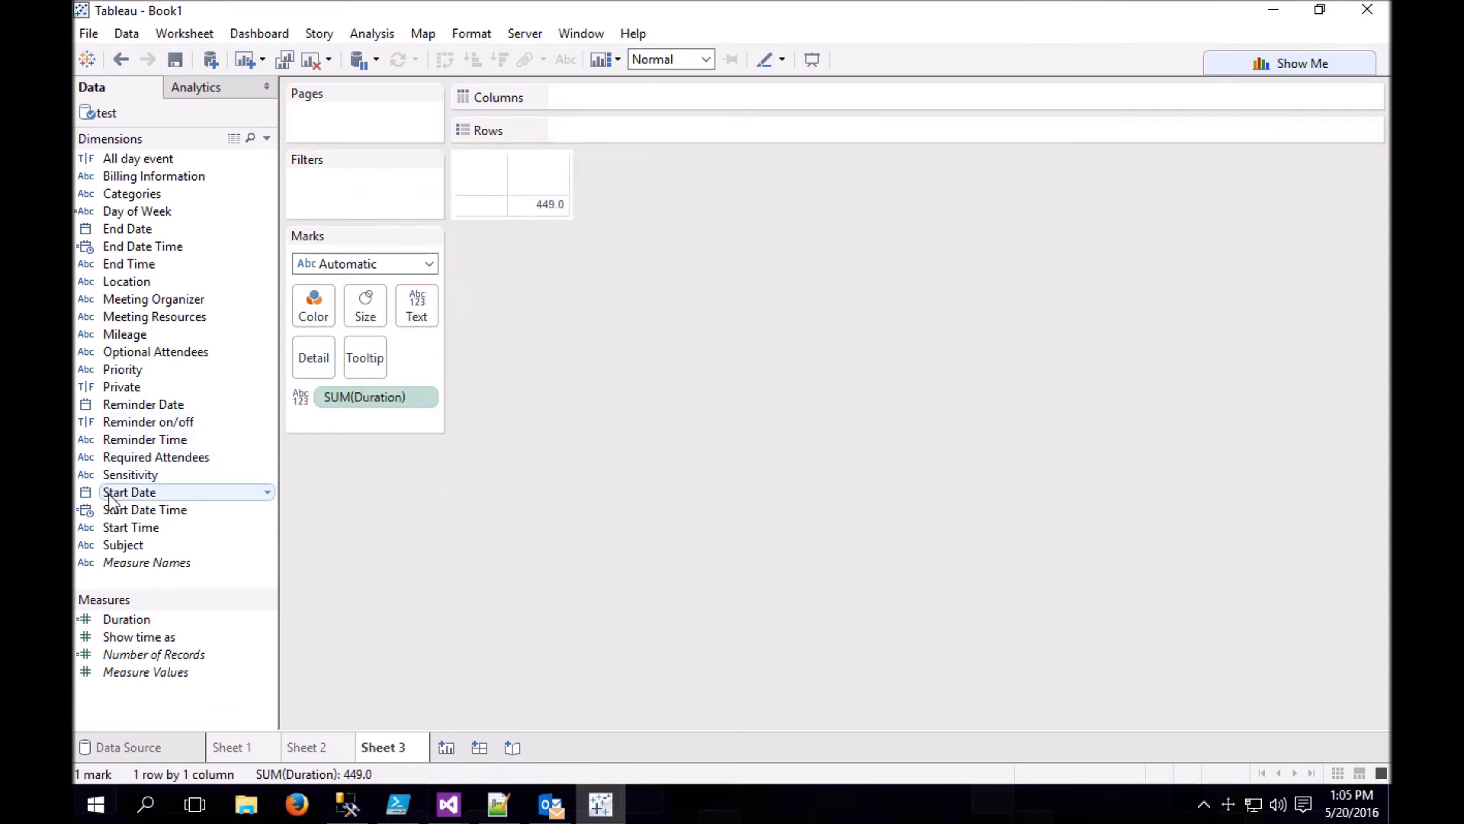
drag(111, 499, 481, 204)
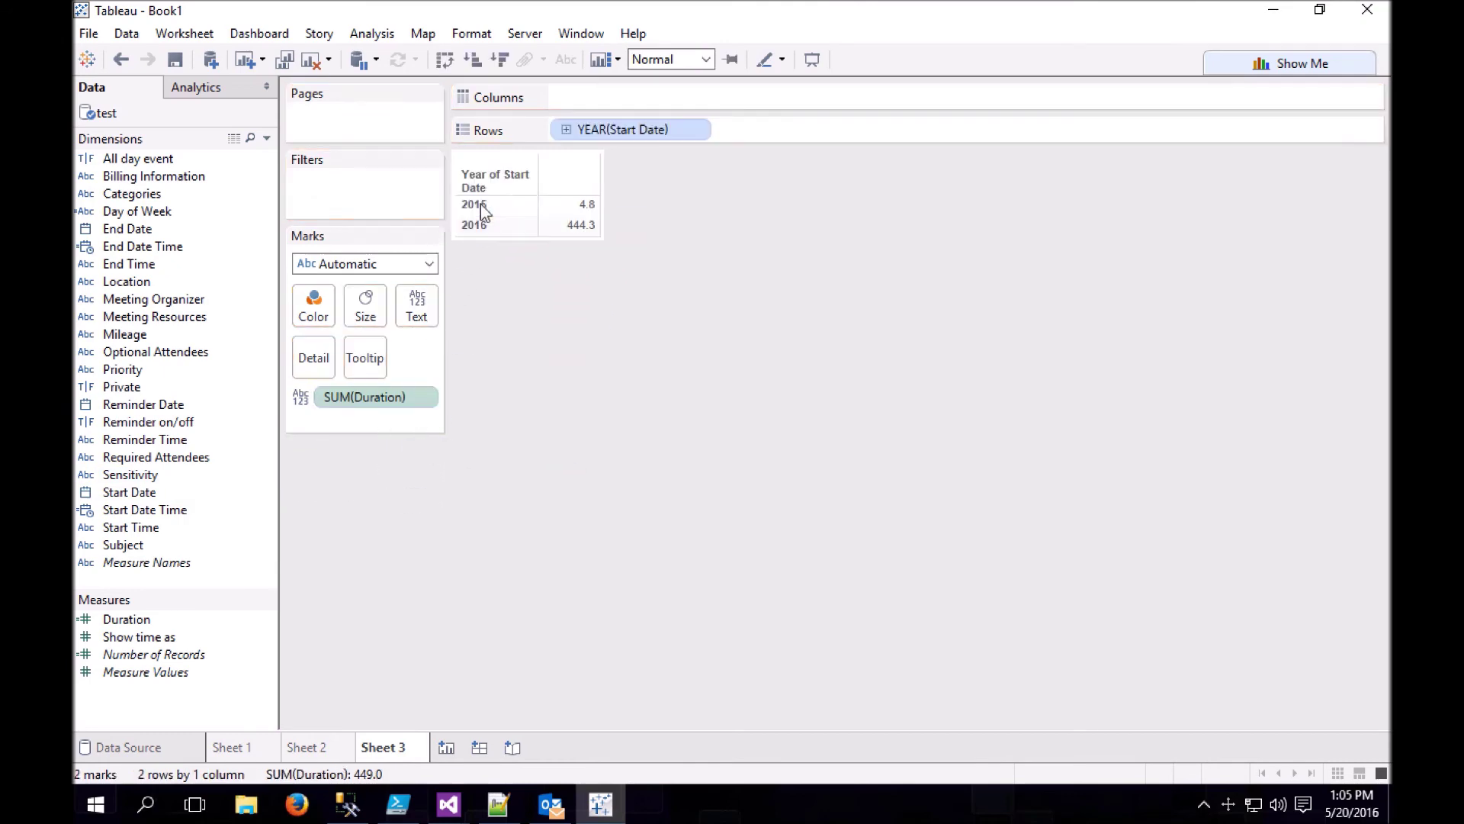
click(565, 130)
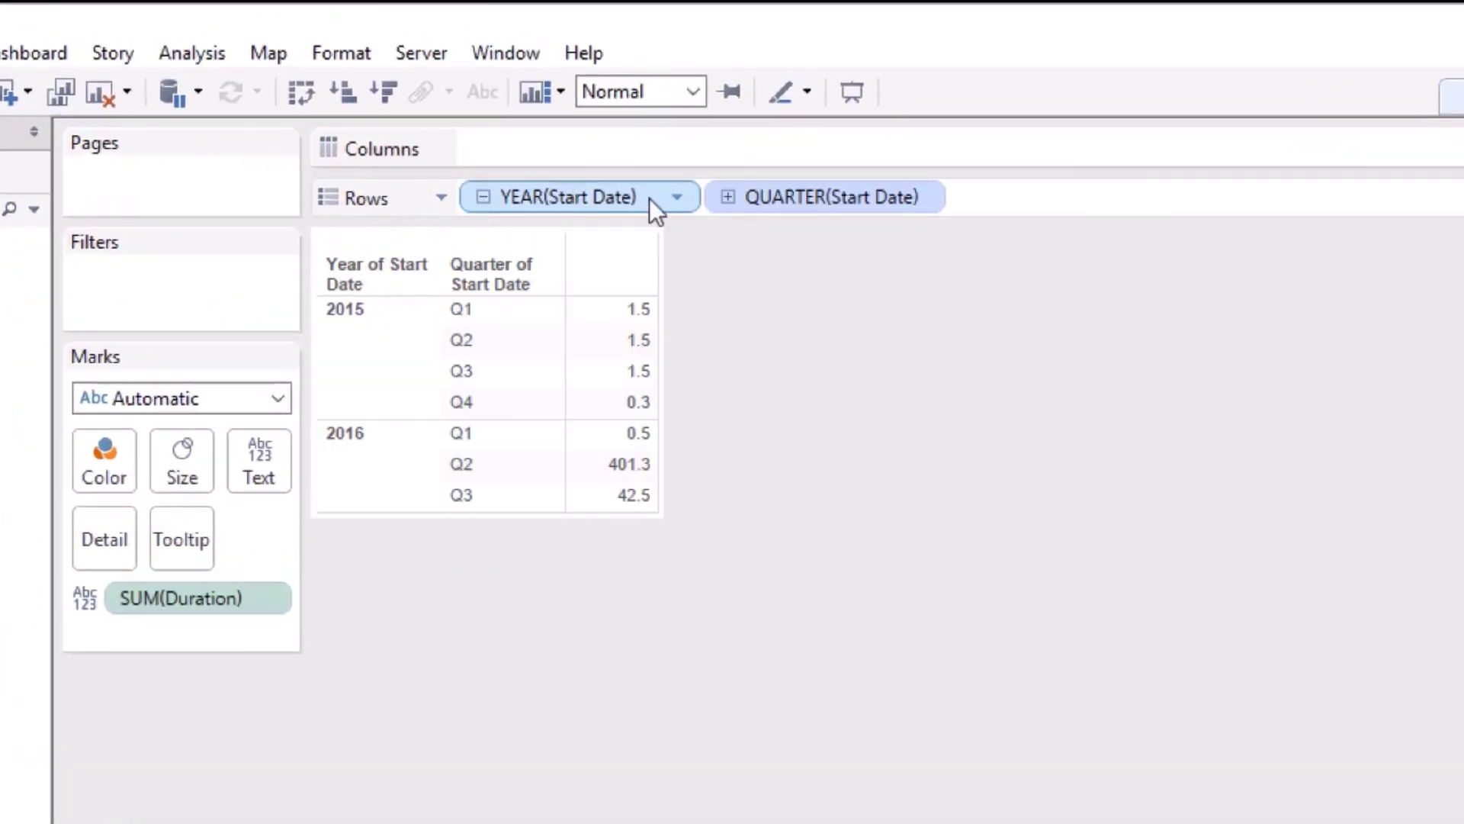
click(728, 197)
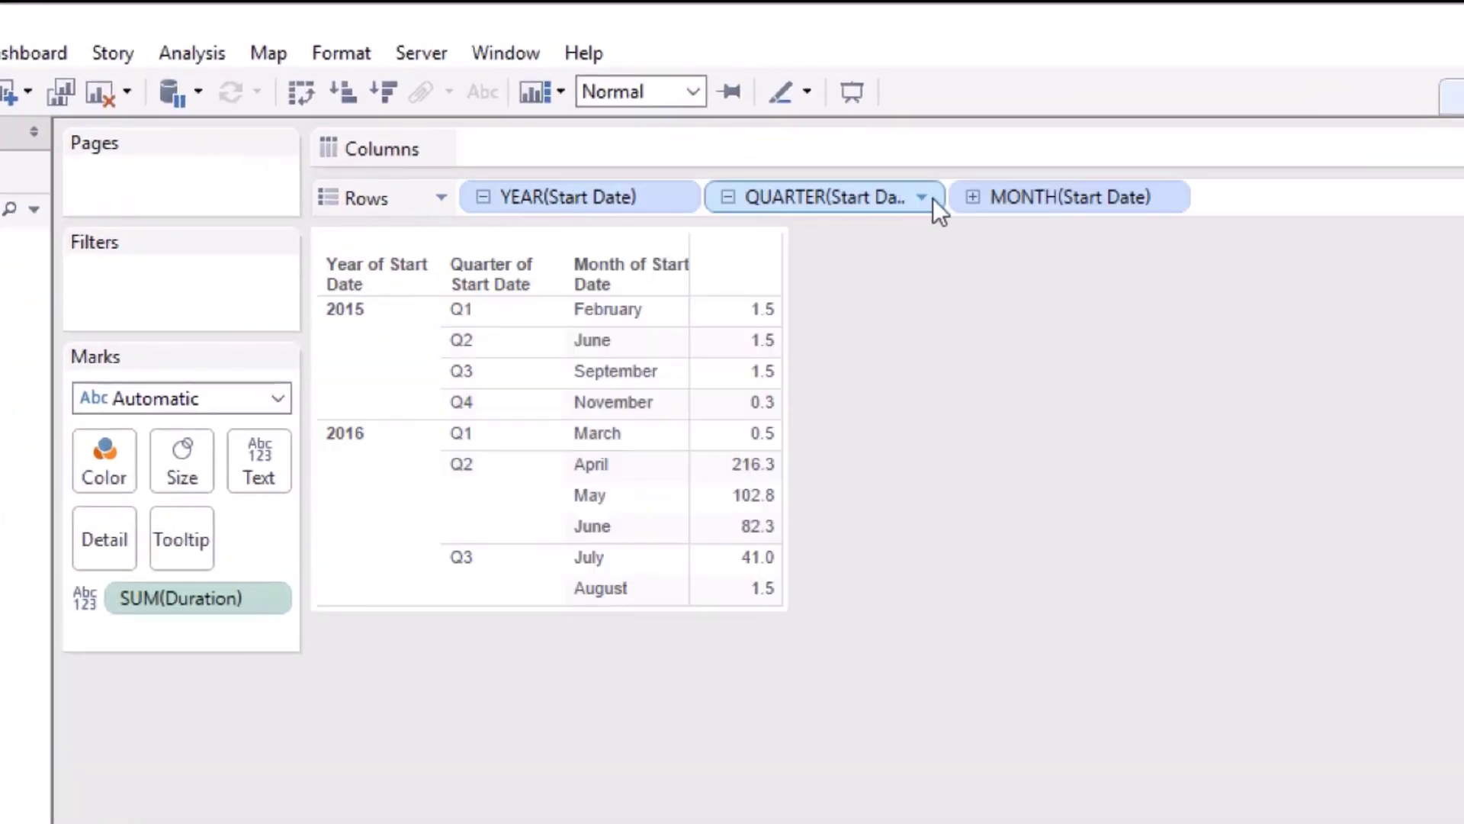
click(973, 197)
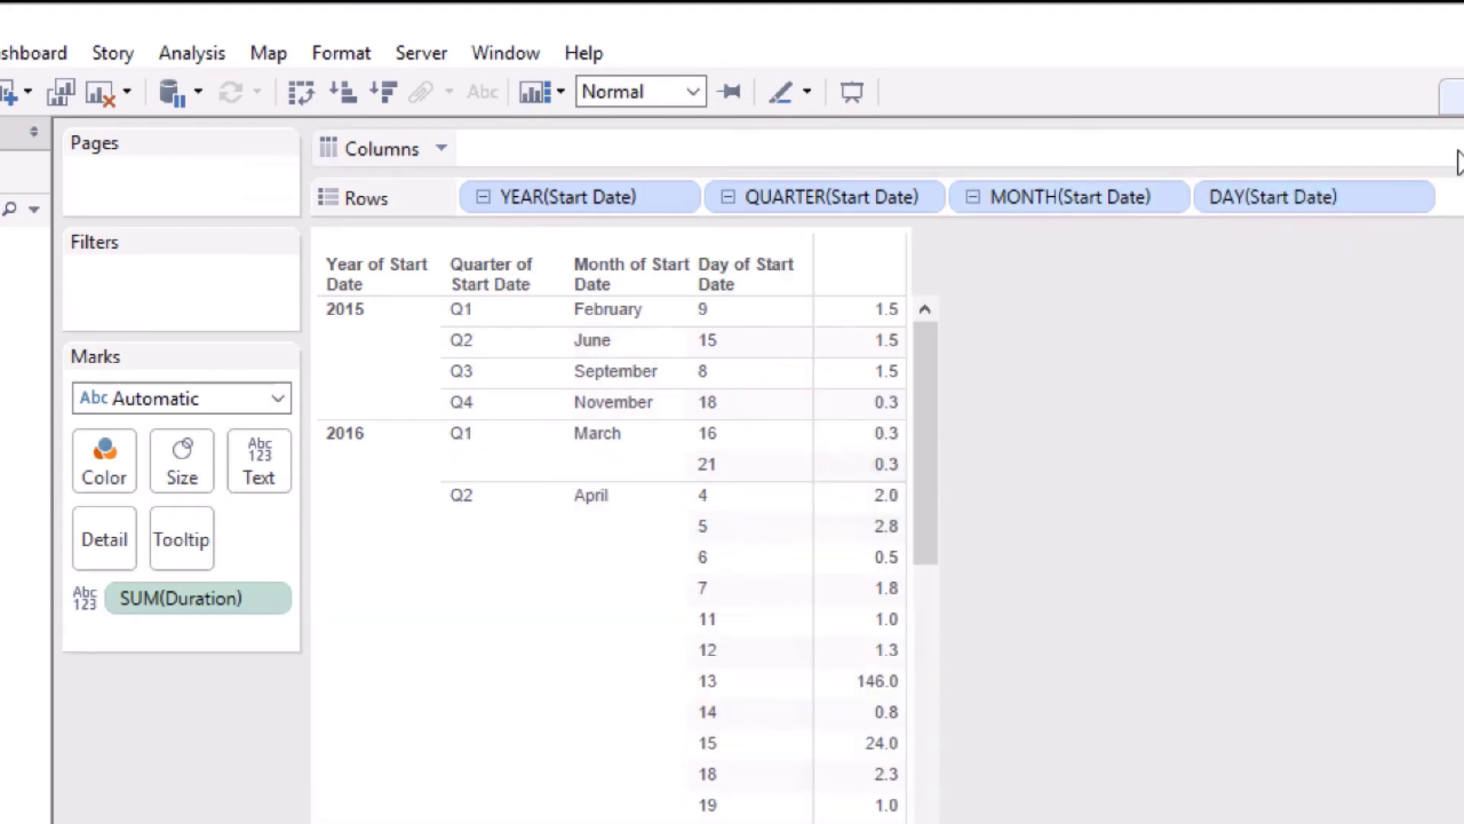
click(1453, 96)
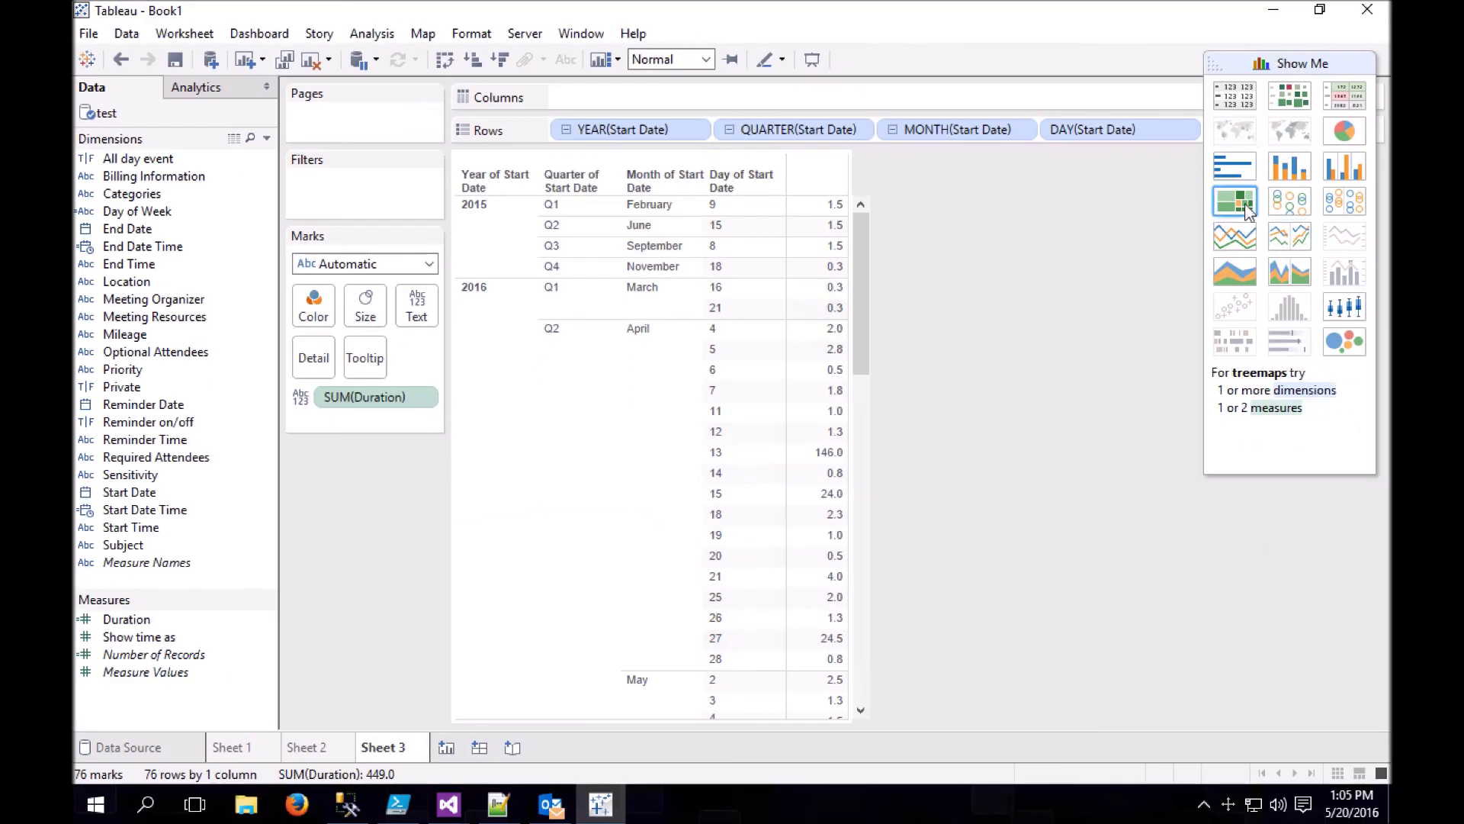
click(1234, 243)
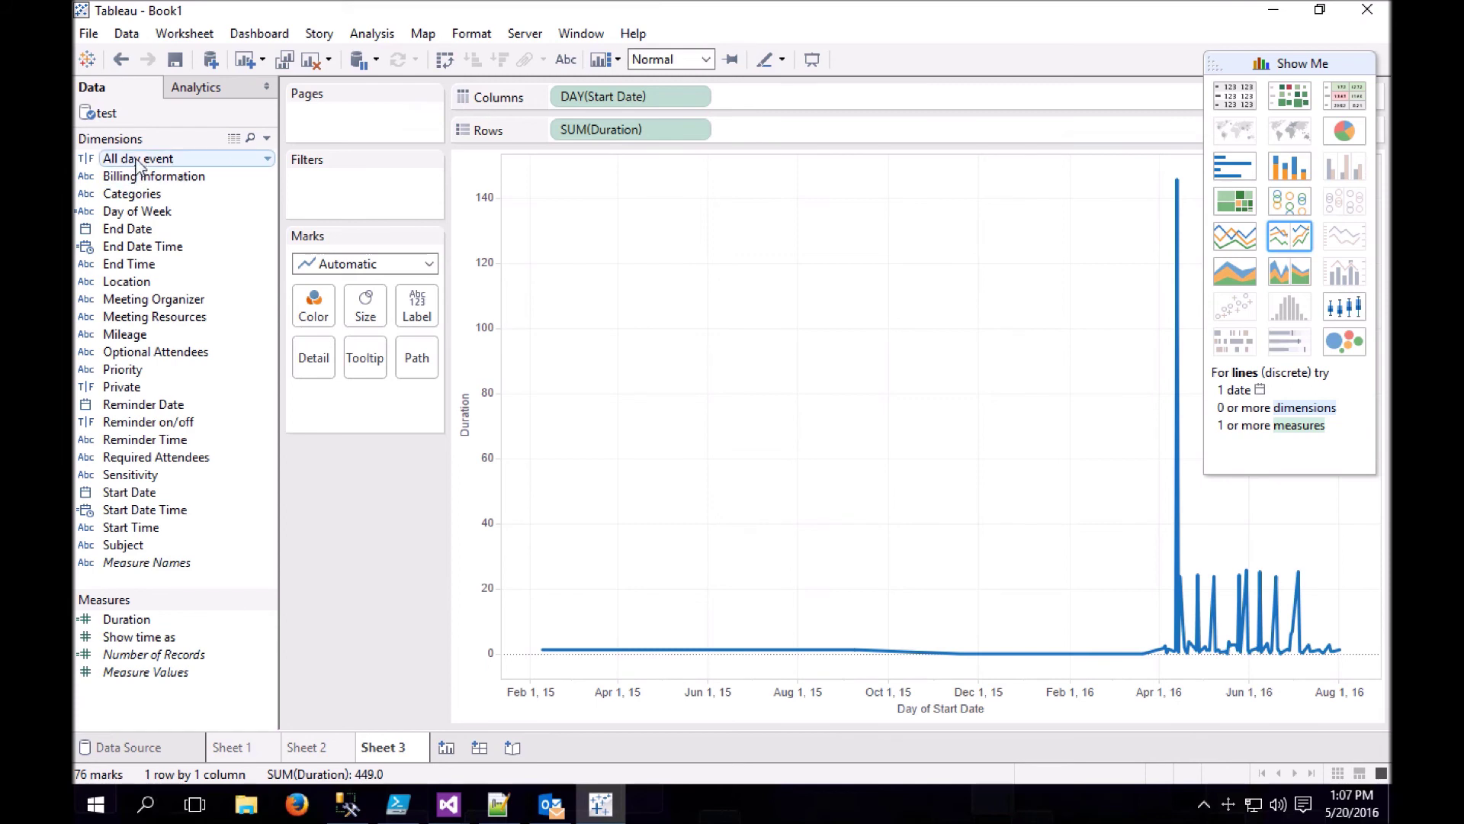
Filter the daily line chart to All day event False
drag(134, 159, 325, 180)
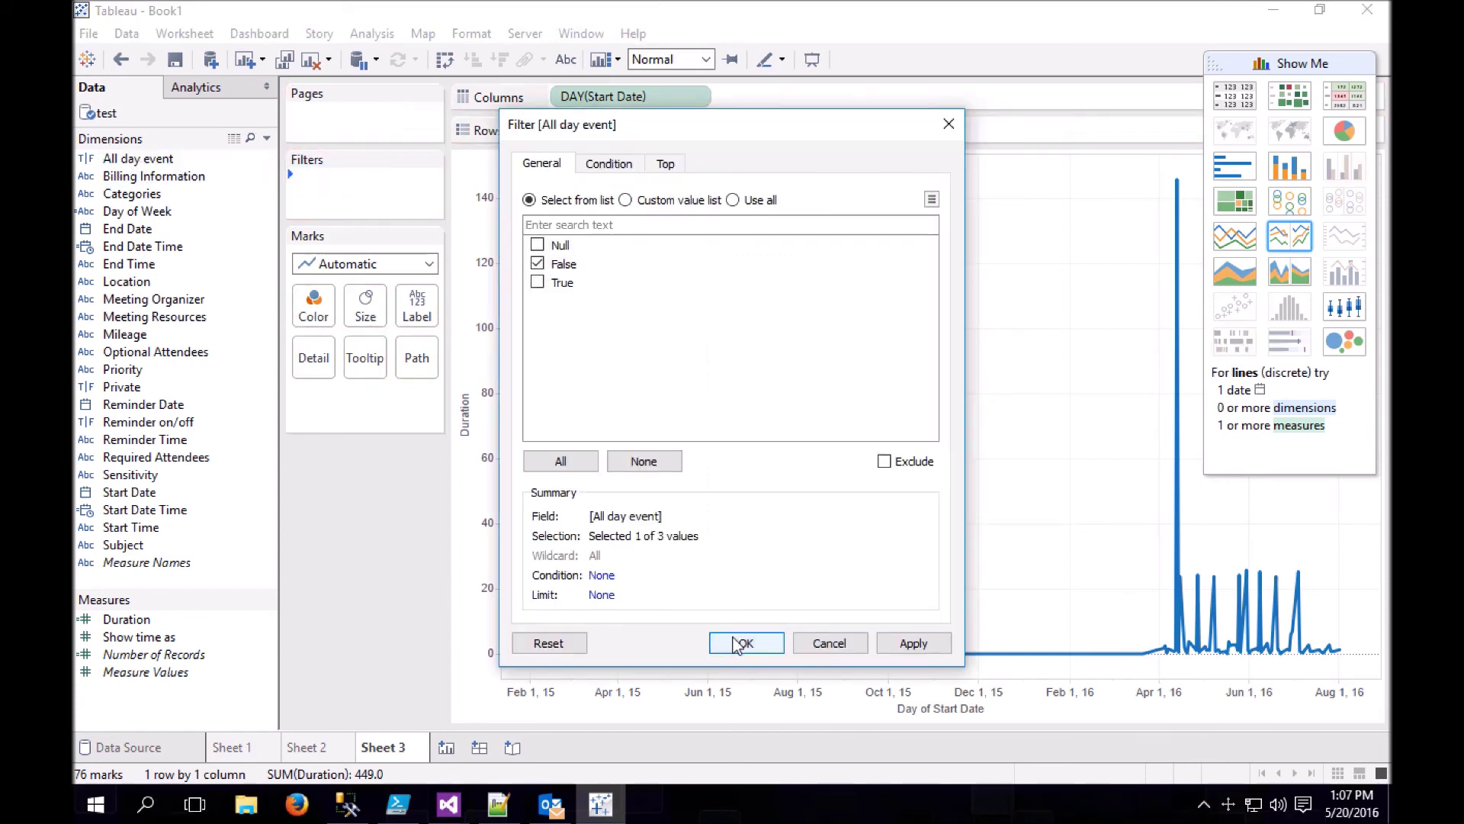
click(736, 643)
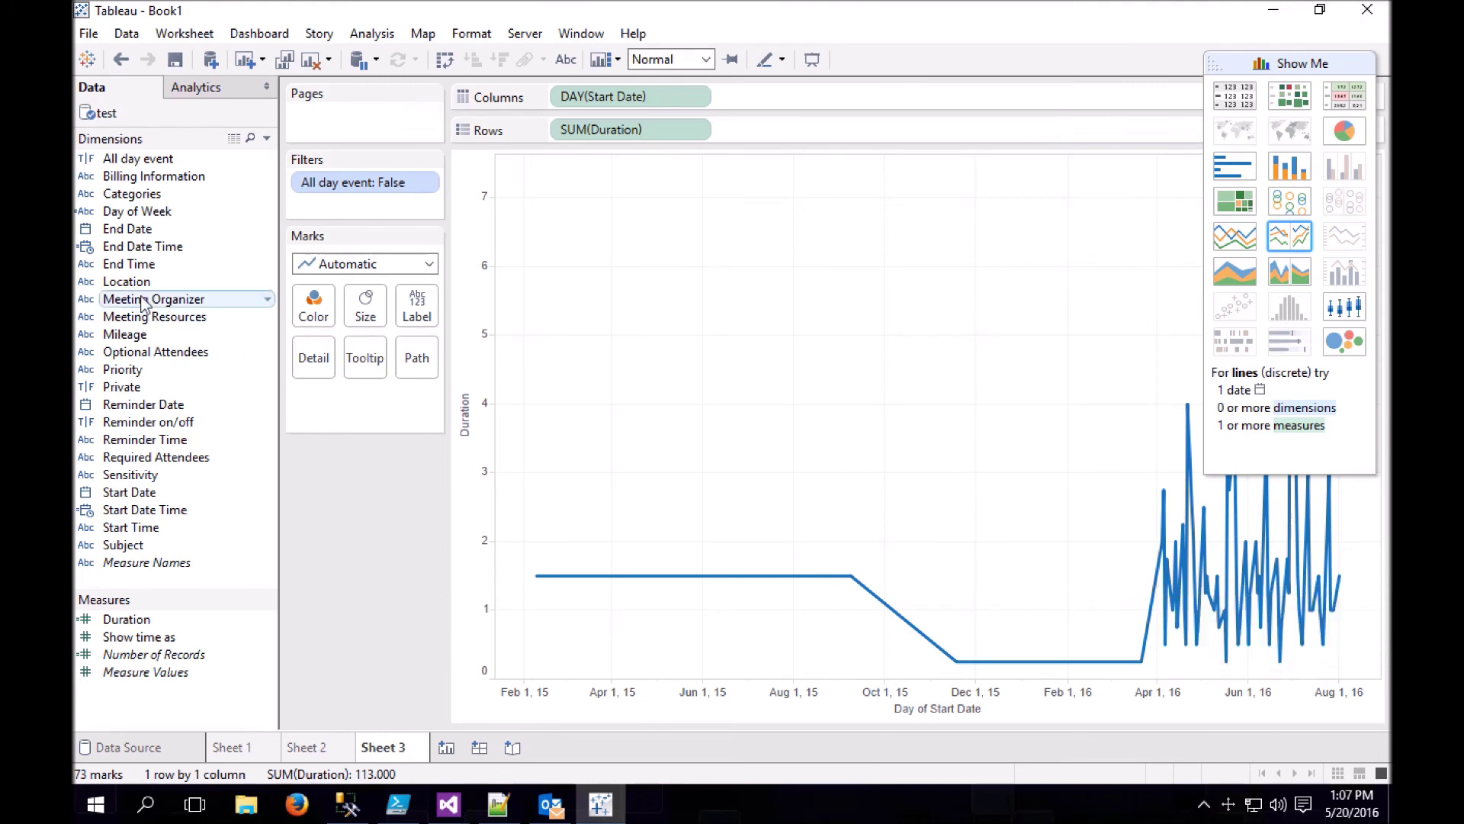
Filter Start Date to the range 4/1/2016 through 8/1/2016
drag(136, 494, 358, 211)
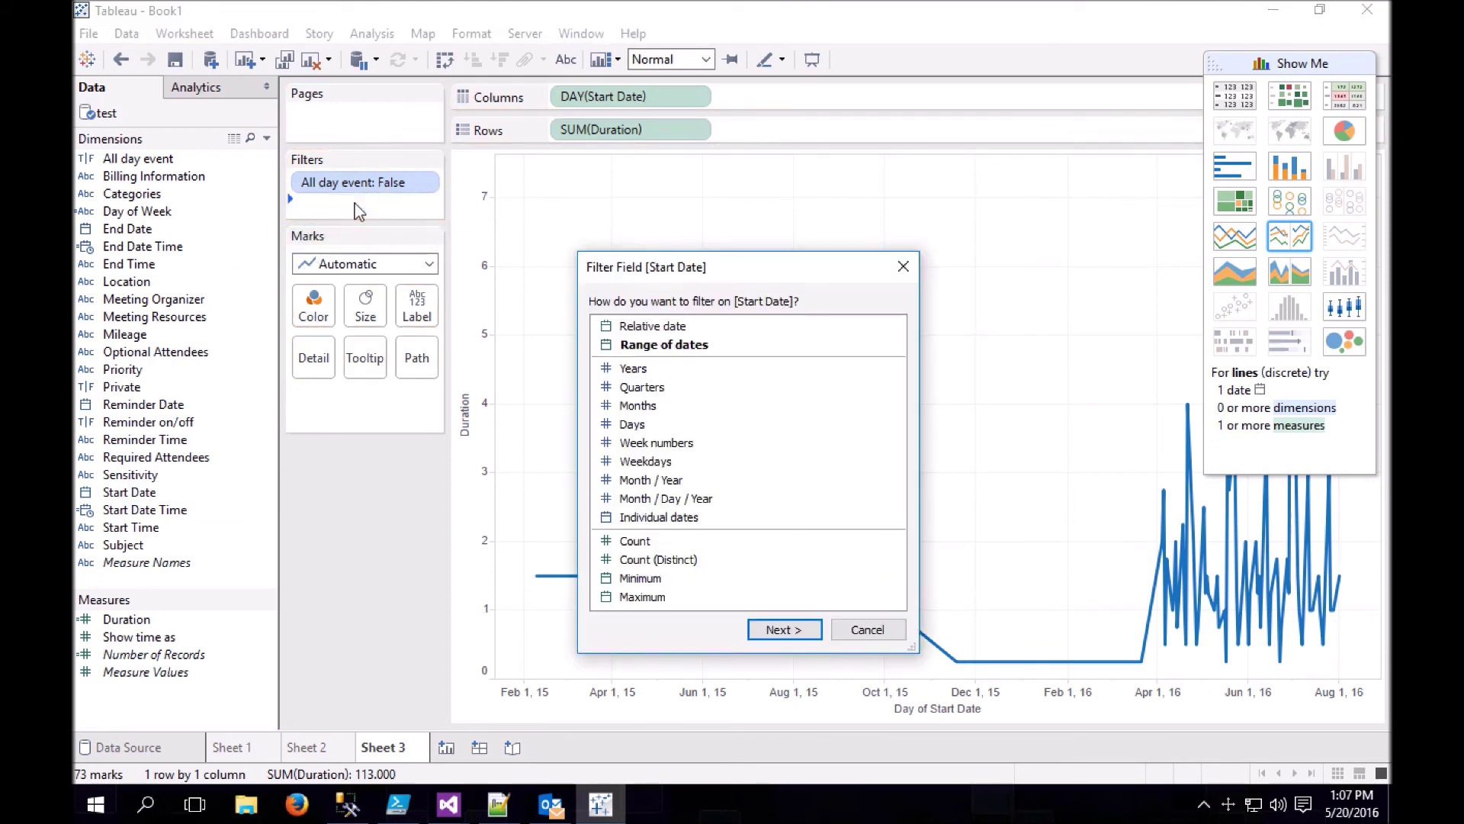
click(686, 345)
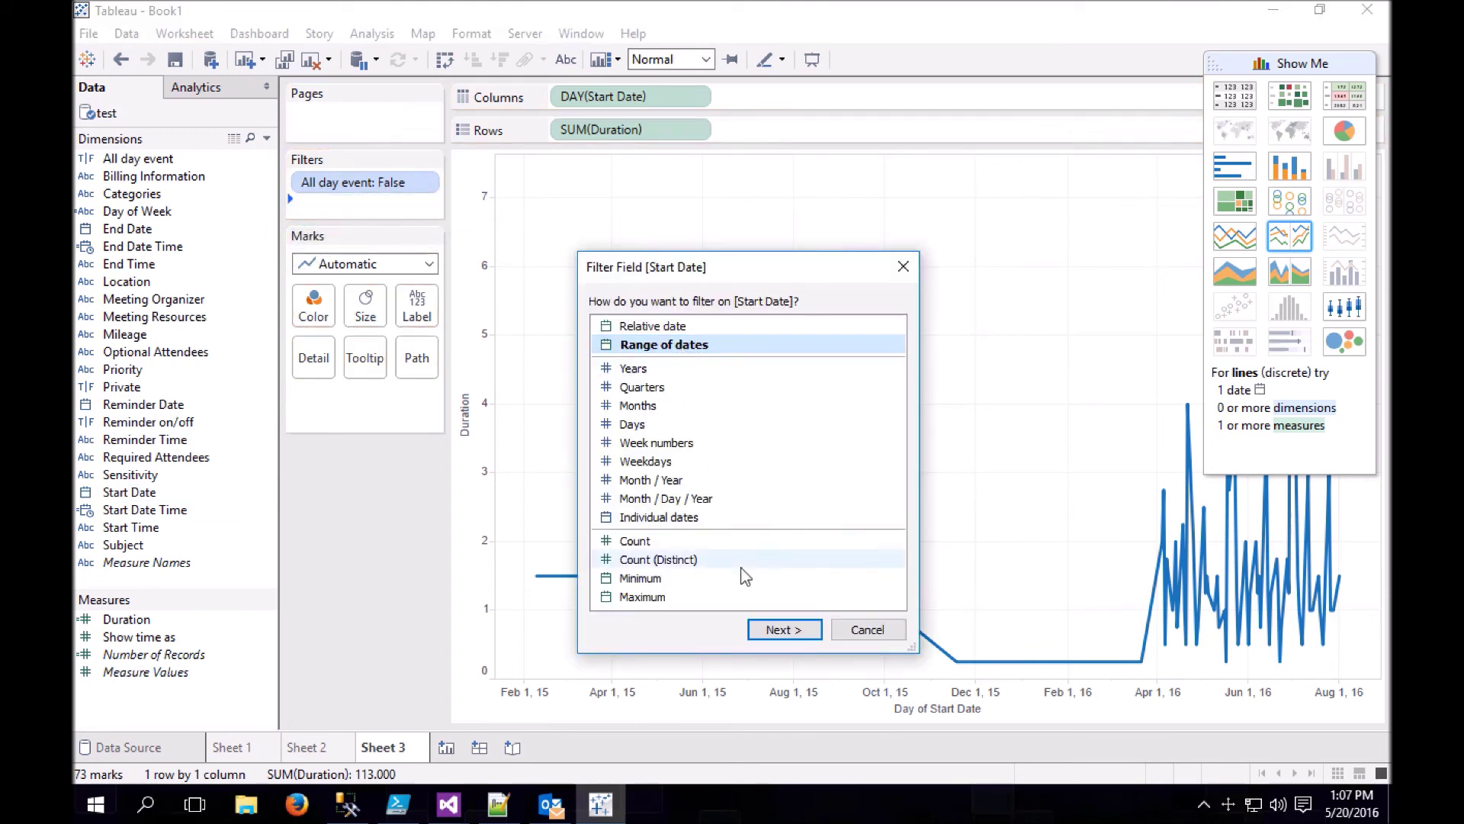
click(783, 629)
click(579, 394)
text(4/1/2015)
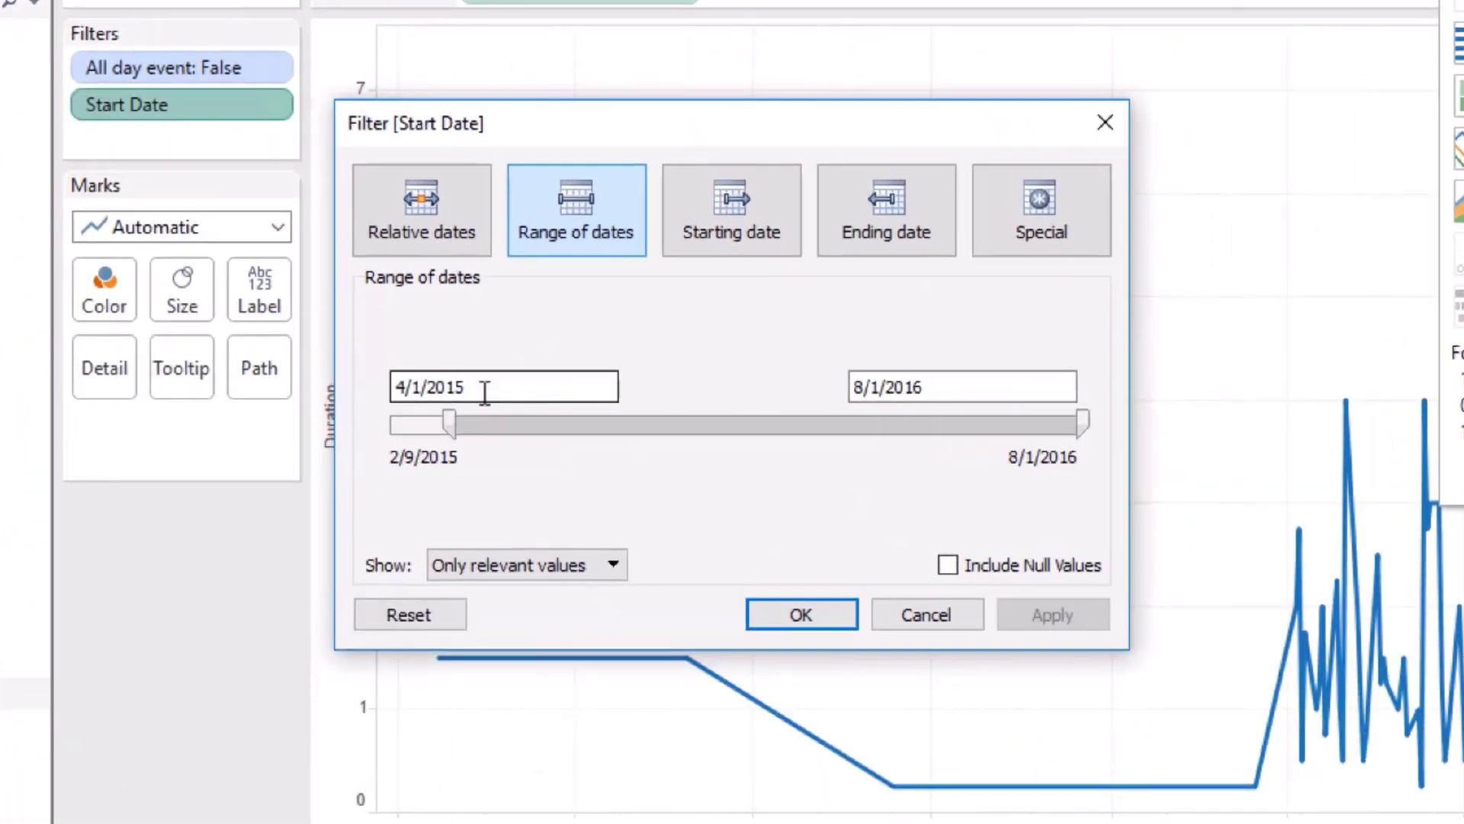
click(484, 387)
key(BackSpace)
text(6)
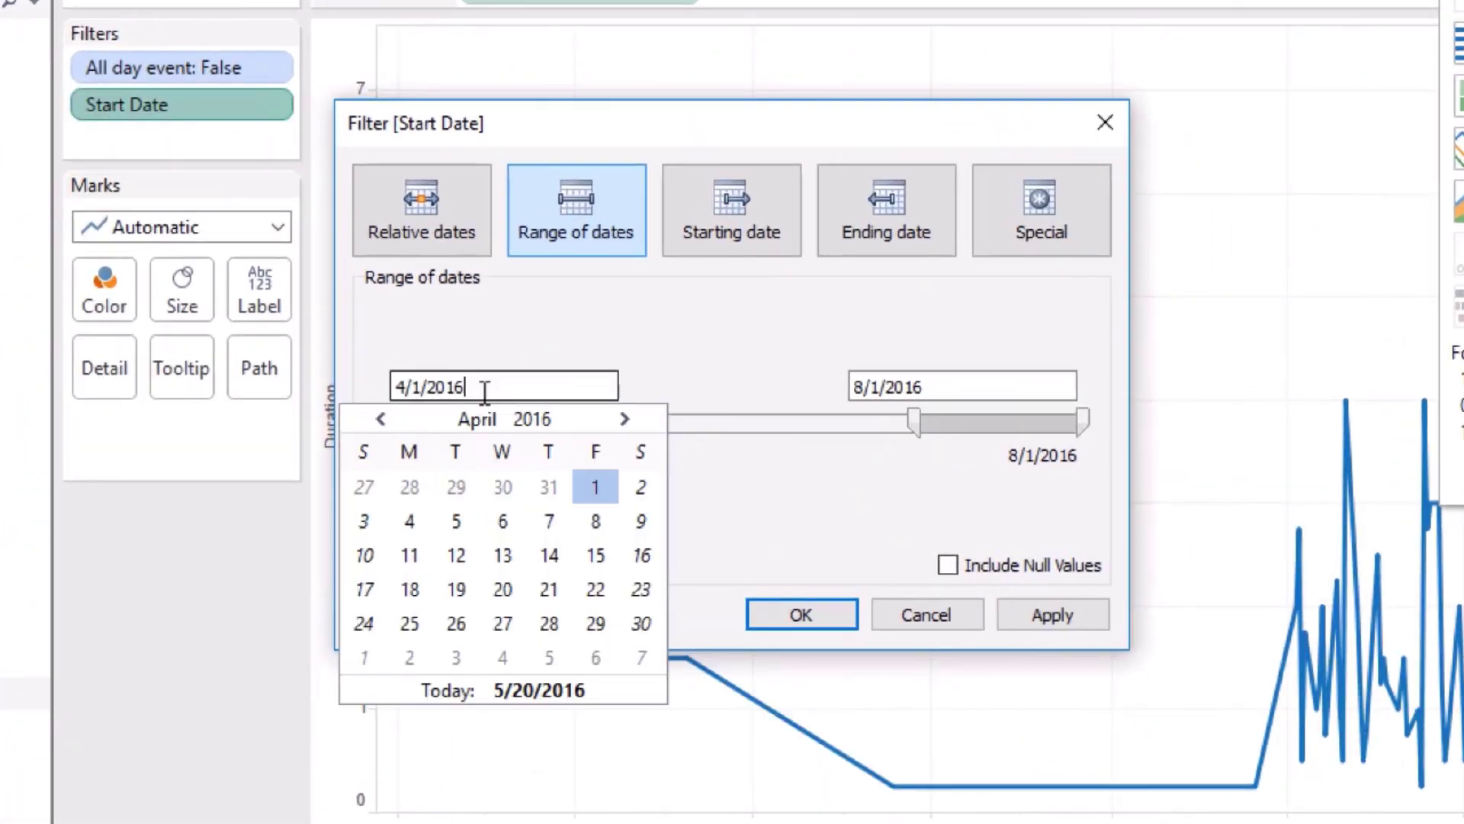
click(749, 350)
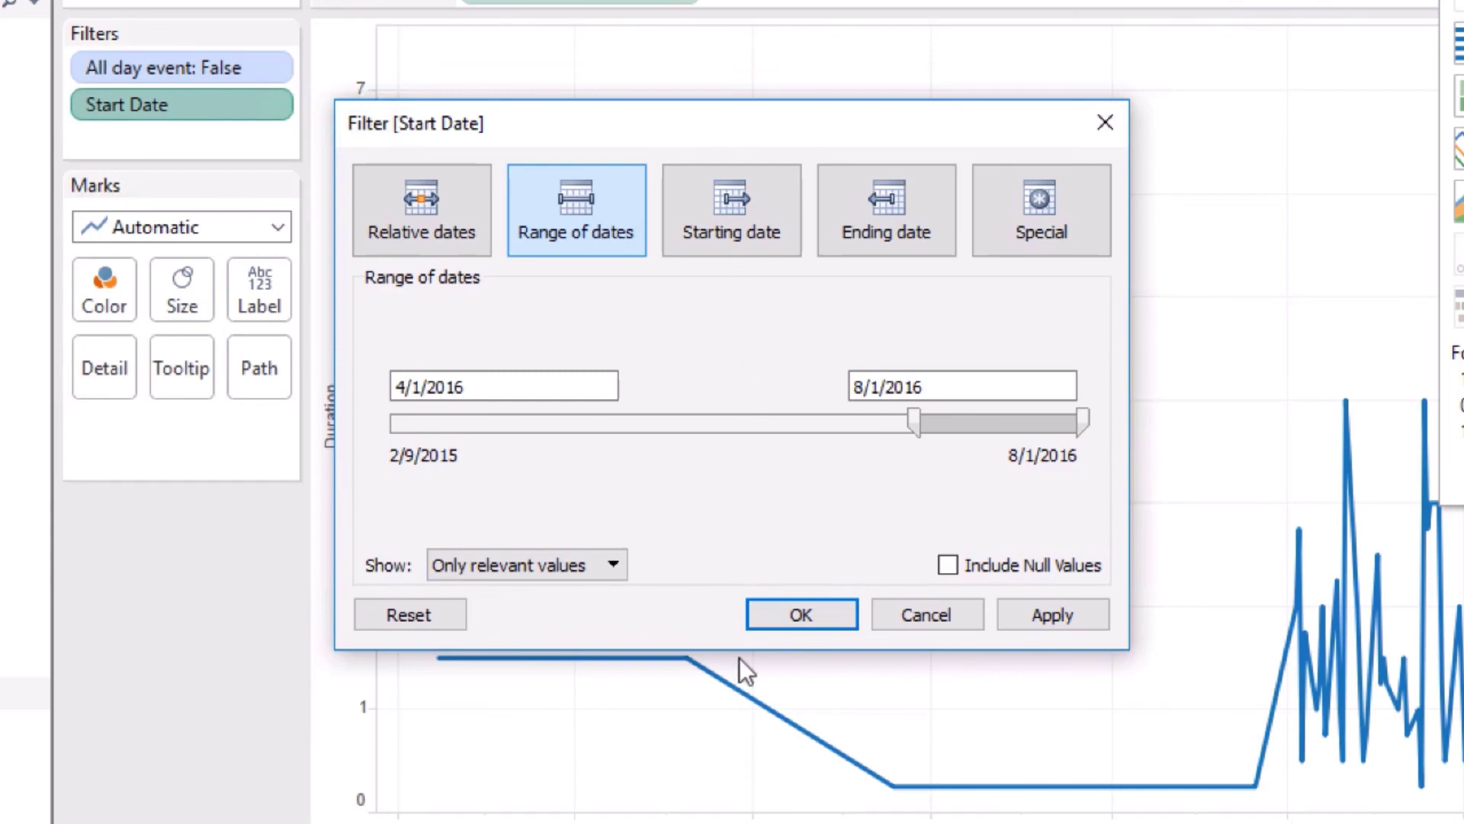
click(800, 614)
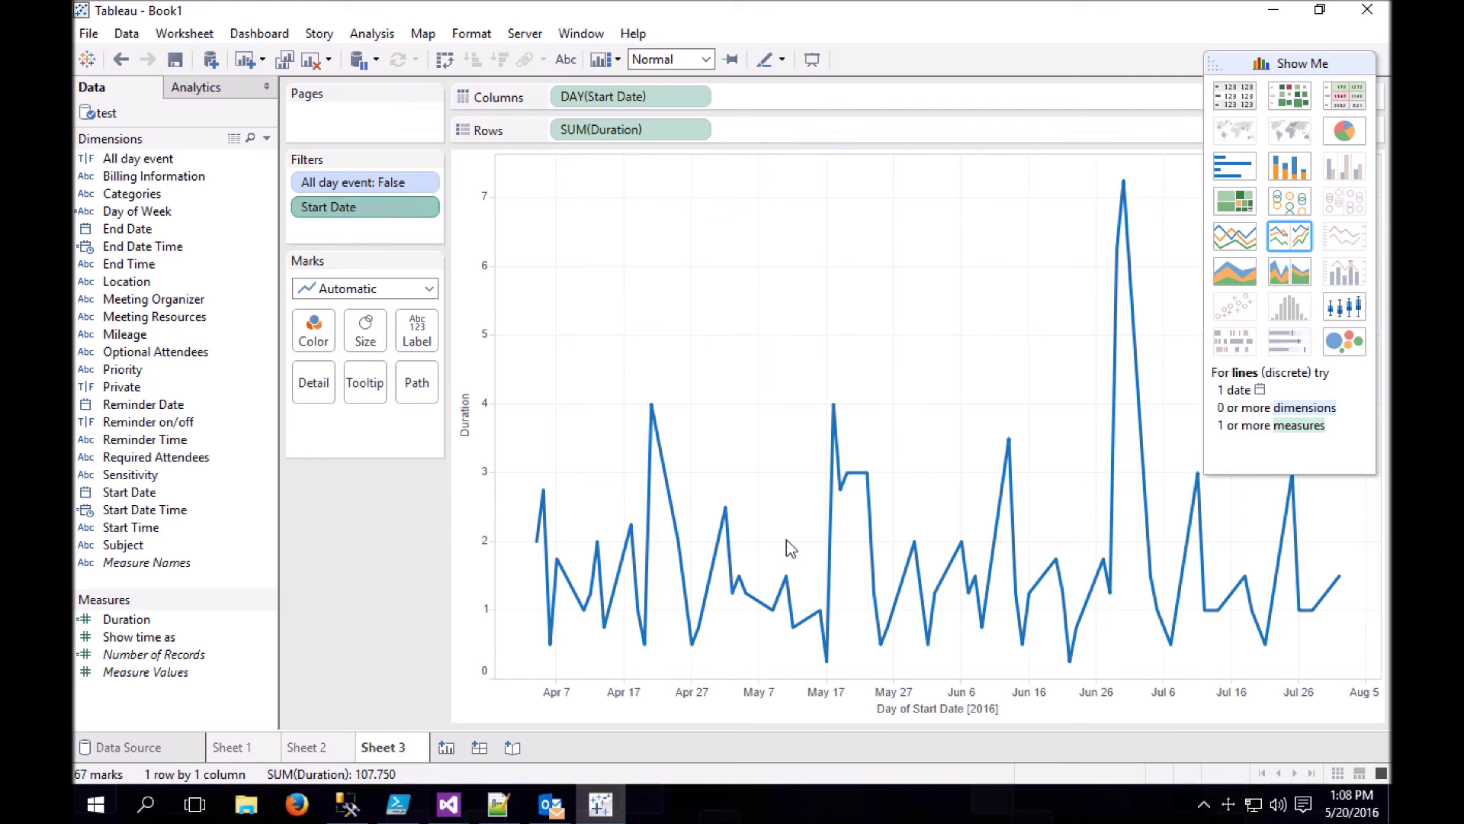
mouse_move(636, 526)
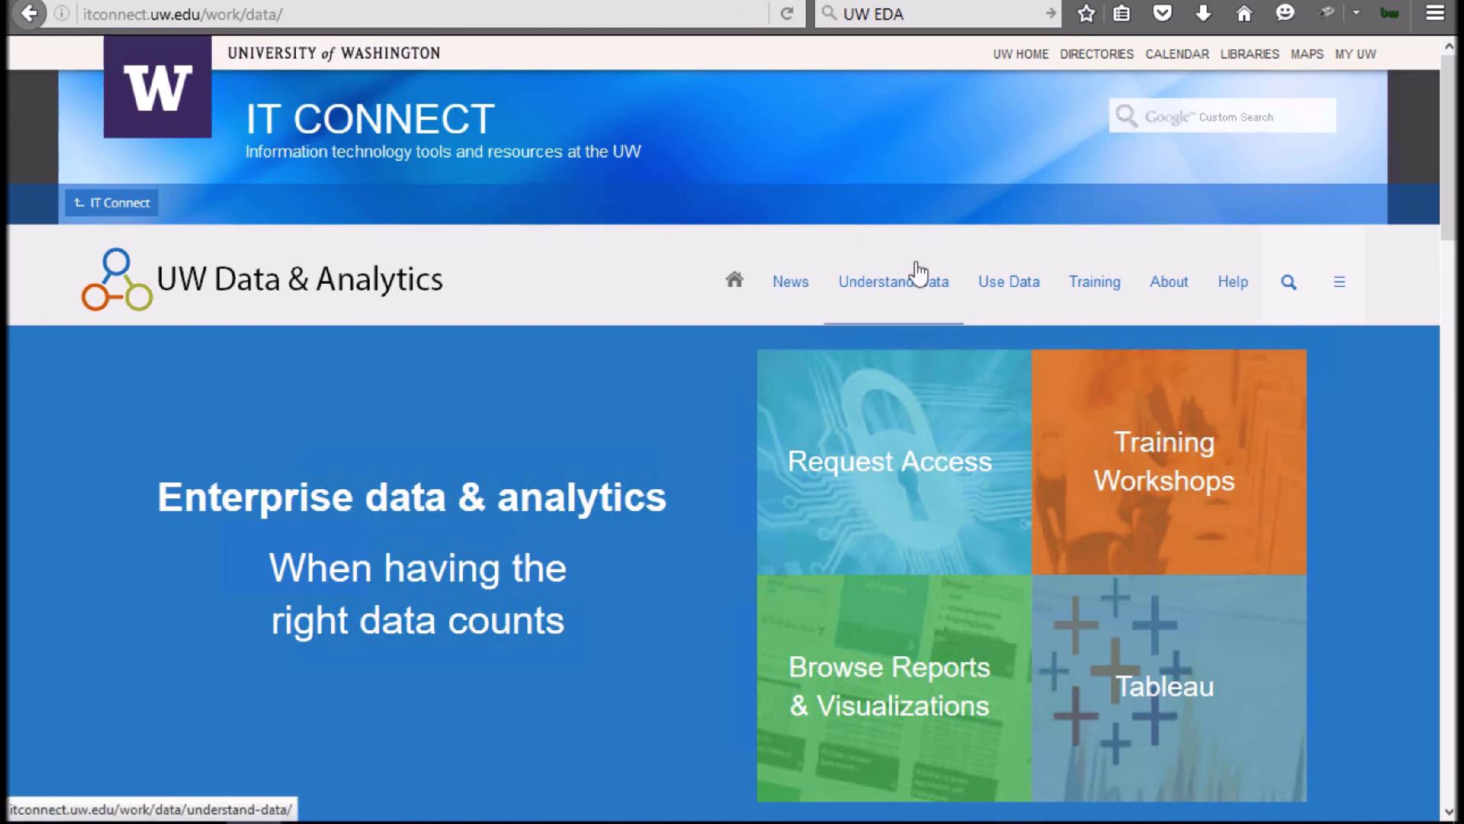
Show the Training dropdown with Workshops, Videos and Community, Outreach & Partnership links
mouse_move(1095, 281)
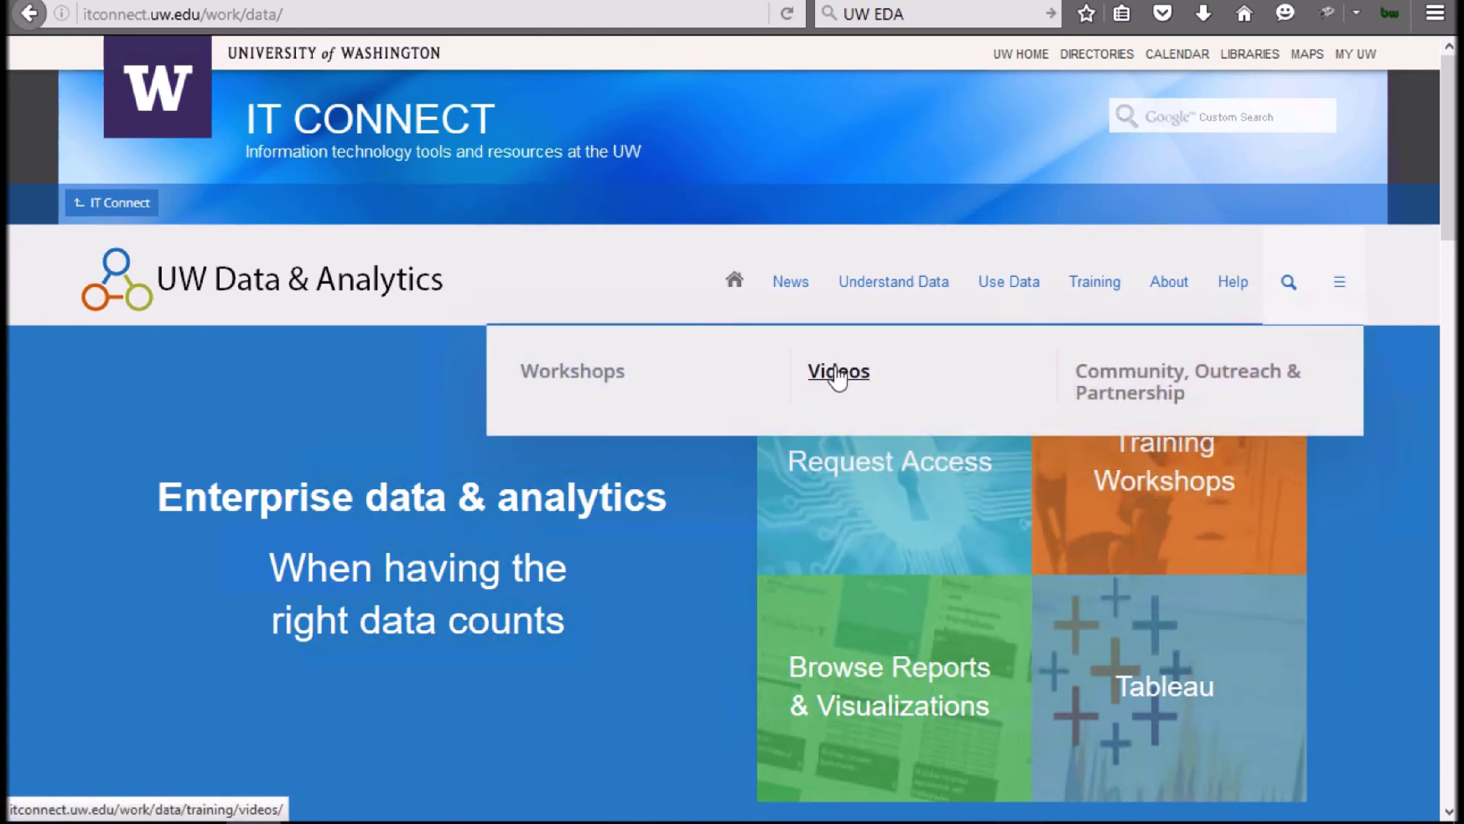